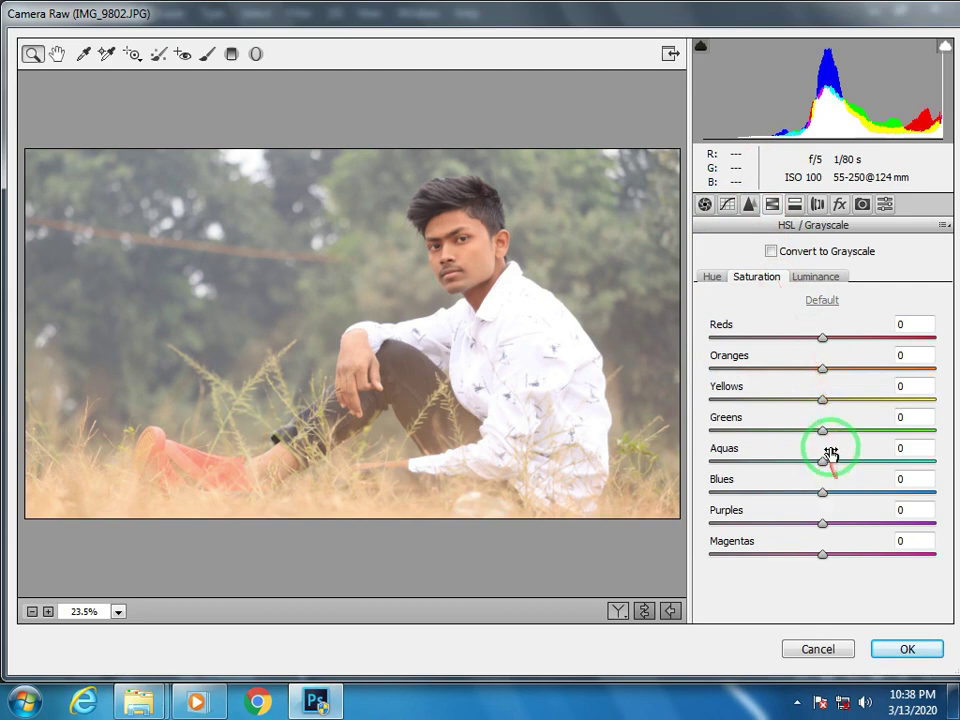
Set the Greens saturation to +100, the Yellows saturation to +53 and the Oranges luminance to +8
{"action": "left_click_drag", "start_coordinate": [826, 430], "coordinate": [916, 433]}
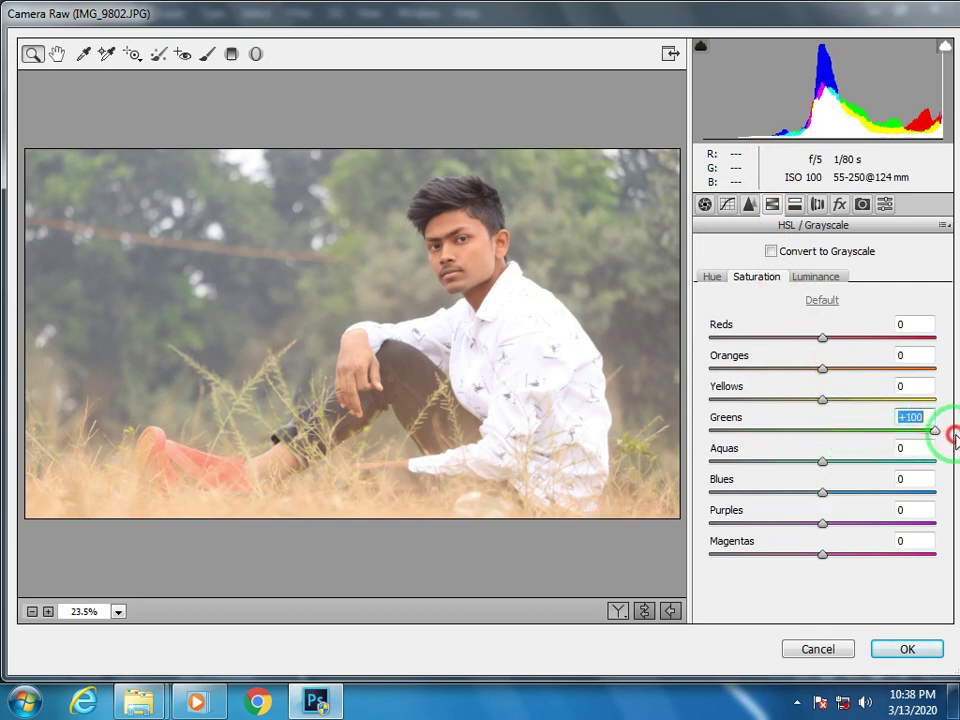
{"action": "left_click_drag", "start_coordinate": [822, 399], "coordinate": [890, 410]}
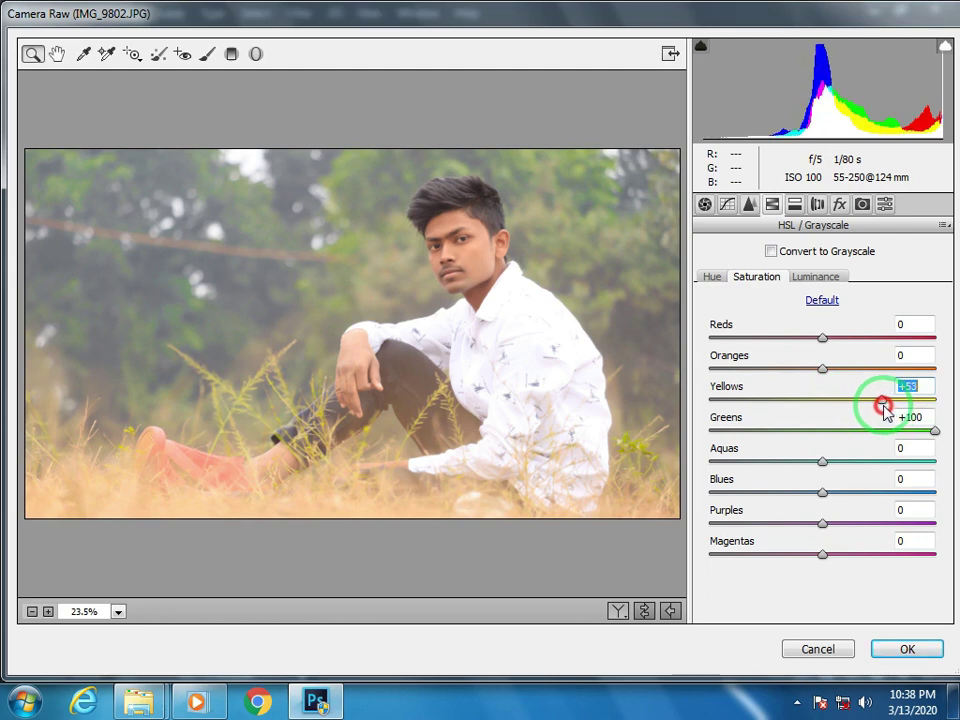
{"action": "left_click", "coordinate": [816, 277]}
{"action": "left_click_drag", "start_coordinate": [823, 369], "coordinate": [835, 373]}
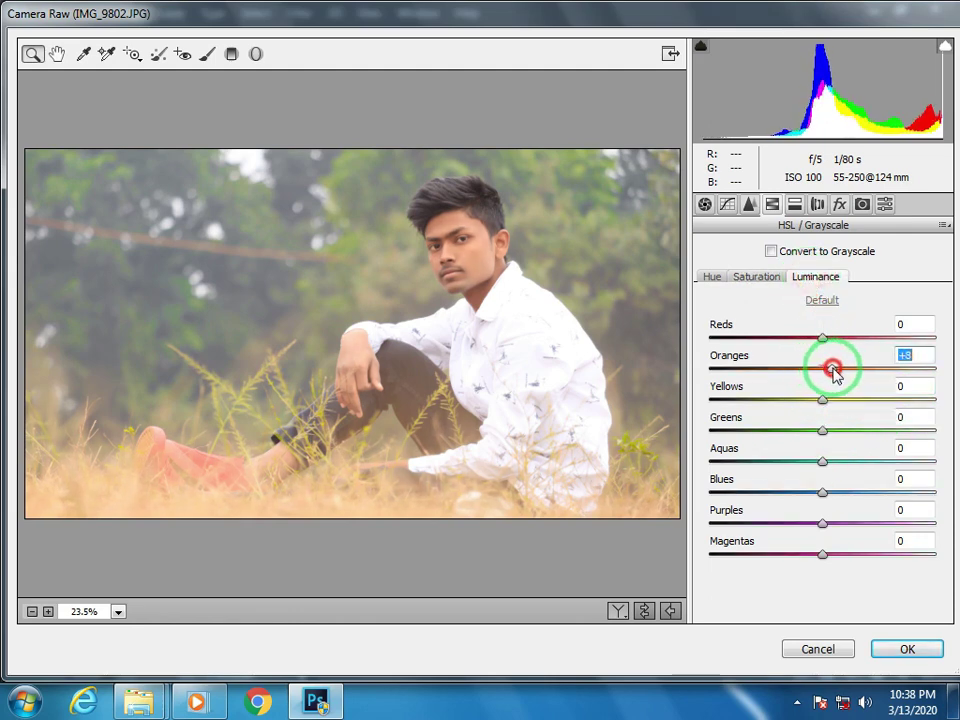
Set the saturation of Reds to +8, Blues to +28 and Aquas to +46
{"action": "left_click", "coordinate": [765, 278]}
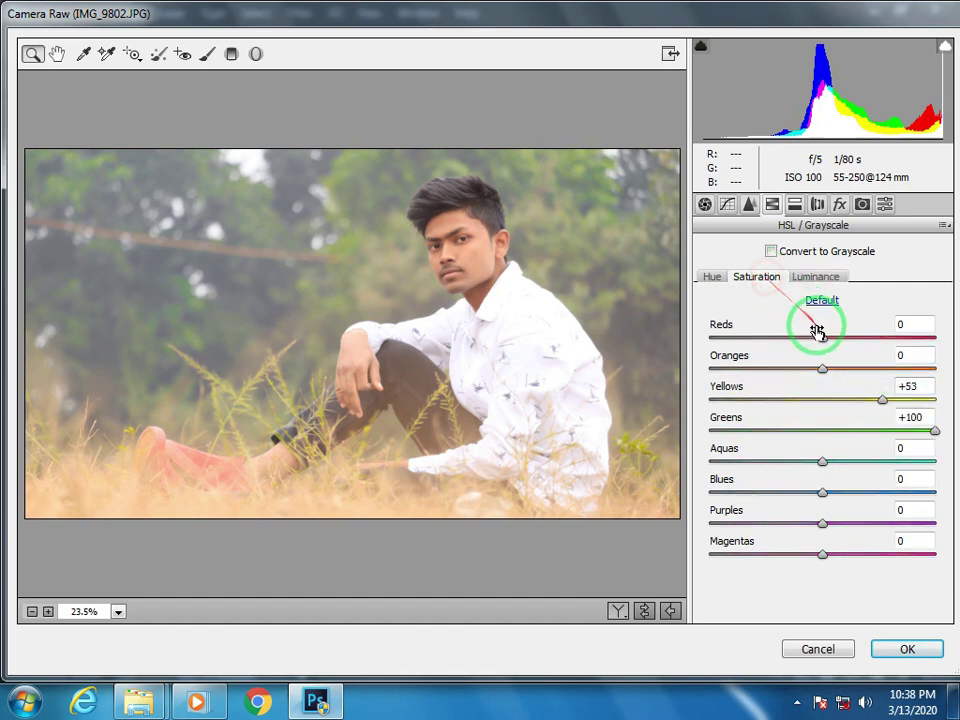
{"action": "mouse_move", "coordinate": [846, 339]}
{"action": "left_mouse_down"}
{"action": "mouse_move", "coordinate": [815, 337]}
{"action": "mouse_move", "coordinate": [831, 338]}
{"action": "left_mouse_up"}
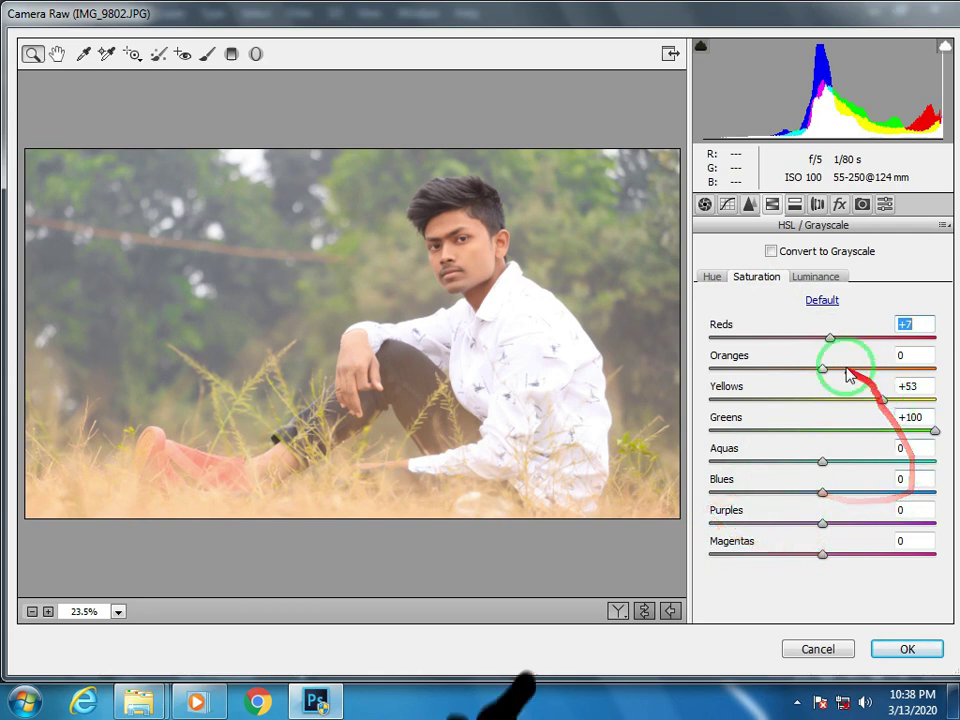
{"action": "left_click", "coordinate": [834, 338]}
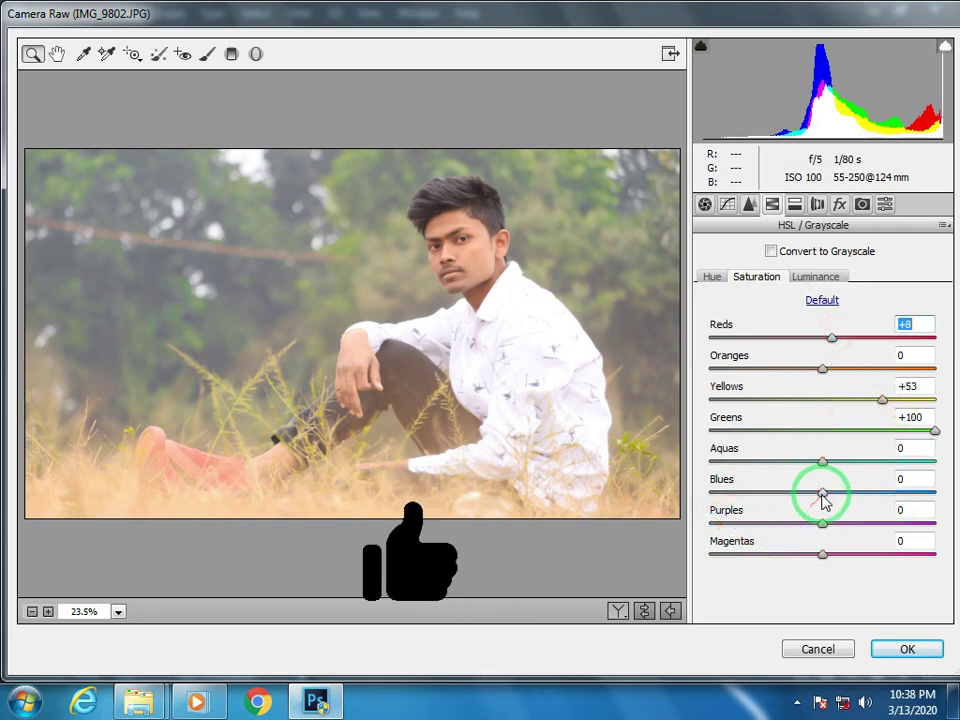
{"action": "left_click_drag", "start_coordinate": [822, 494], "coordinate": [878, 450]}
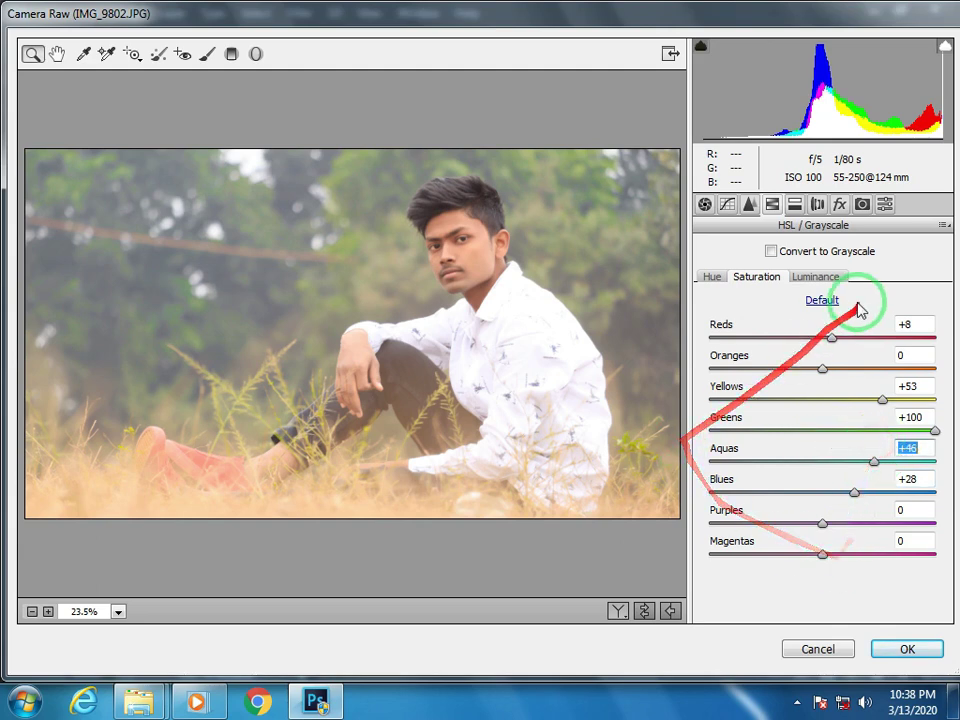
Shift the hue of Blues to -25, Aquas to +37 and Yellows to -65, and apply the Camera Raw filter
{"action": "left_click", "coordinate": [709, 281]}
{"action": "left_click_drag", "start_coordinate": [820, 490], "coordinate": [864, 450]}
{"action": "left_click_drag", "start_coordinate": [826, 402], "coordinate": [747, 393]}
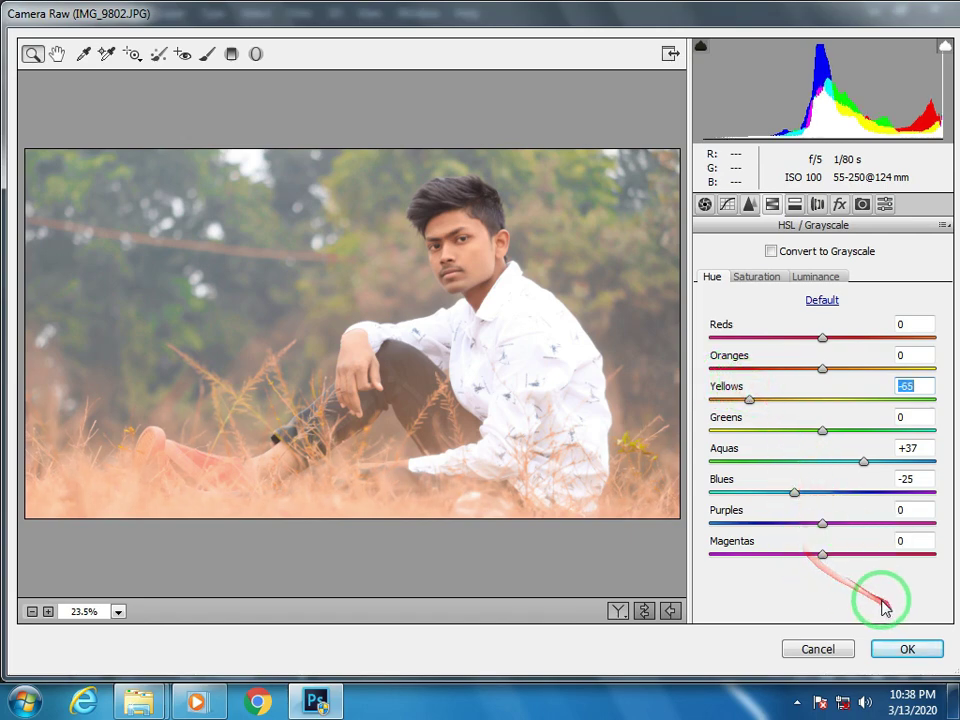
{"action": "left_click", "coordinate": [895, 652]}
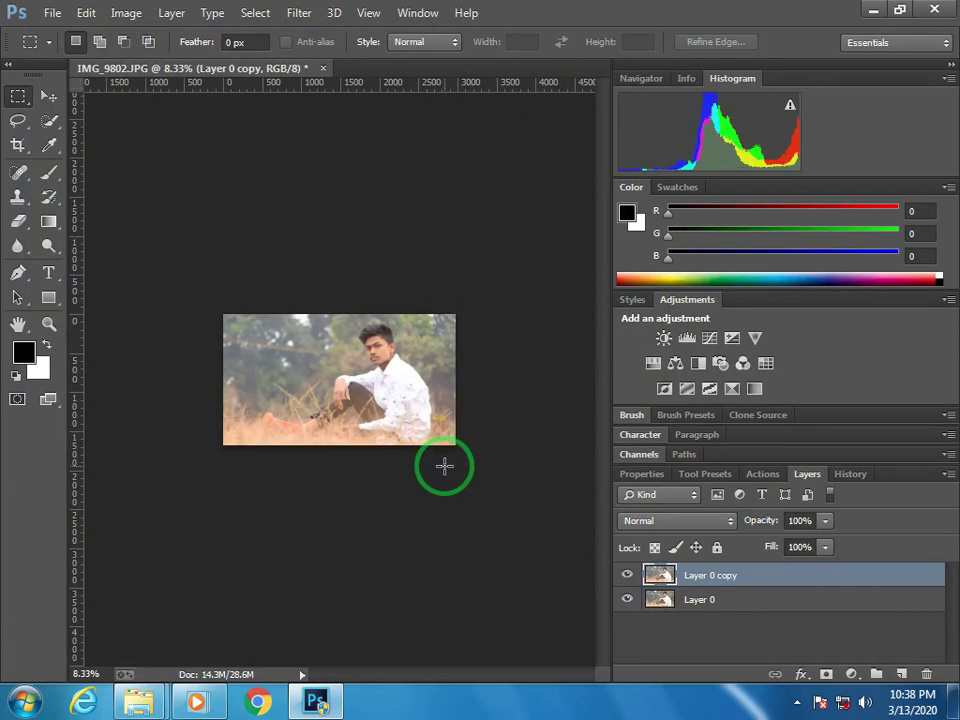
Add a new layer above the Layer 0 copy and fill it with the merged image using Apply Image
{"action": "key", "text": "ctrl+plus"}
{"action": "key", "text": "ctrl+plus"}
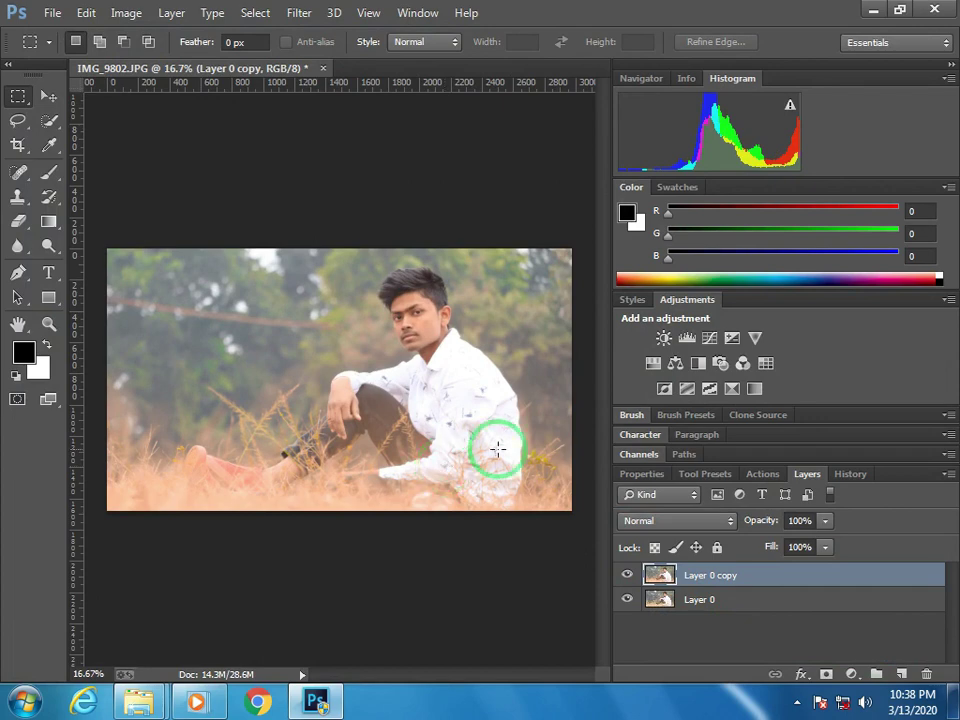
{"action": "left_click", "coordinate": [898, 675]}
{"action": "left_click", "coordinate": [127, 12]}
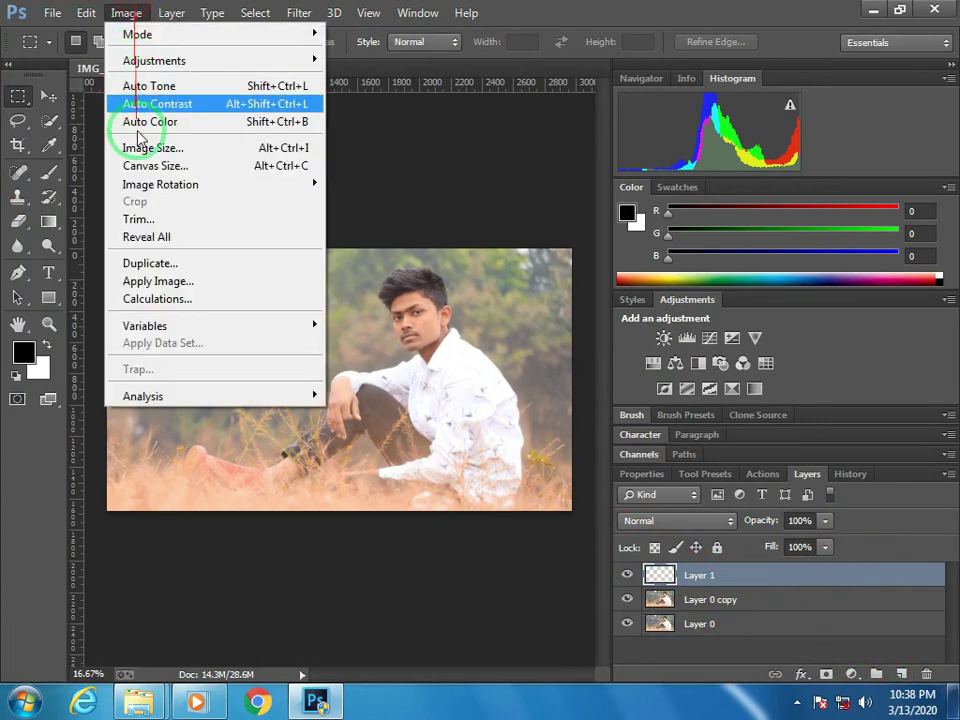
{"action": "left_click", "coordinate": [145, 282]}
{"action": "left_click", "coordinate": [630, 190]}
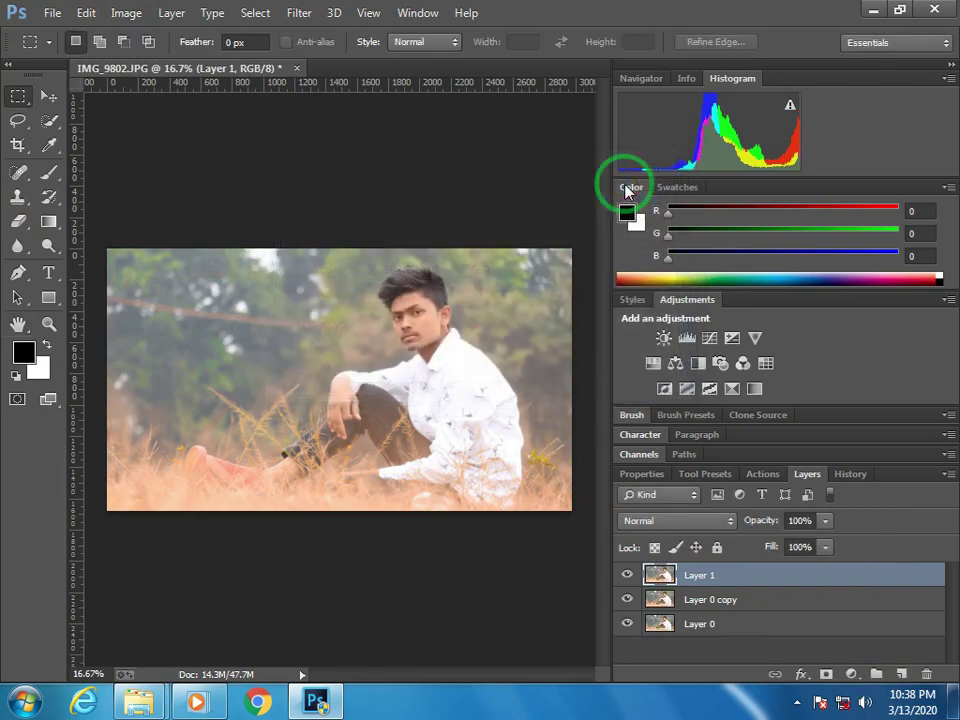
{"action": "left_click", "coordinate": [312, 12]}
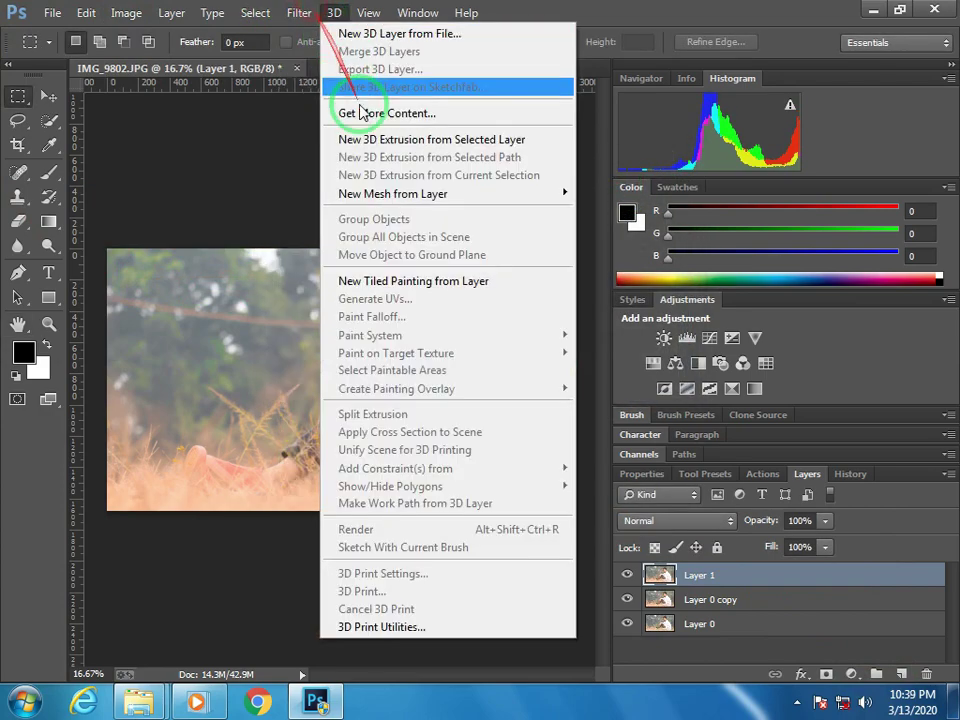
{"action": "left_click", "coordinate": [202, 142]}
Choose the Smudge tool with a bristle brush tip at 31 px
{"action": "left_click", "coordinate": [17, 246]}
{"action": "left_click_drag", "start_coordinate": [17, 246], "coordinate": [92, 259]}
{"action": "left_click", "coordinate": [97, 42]}
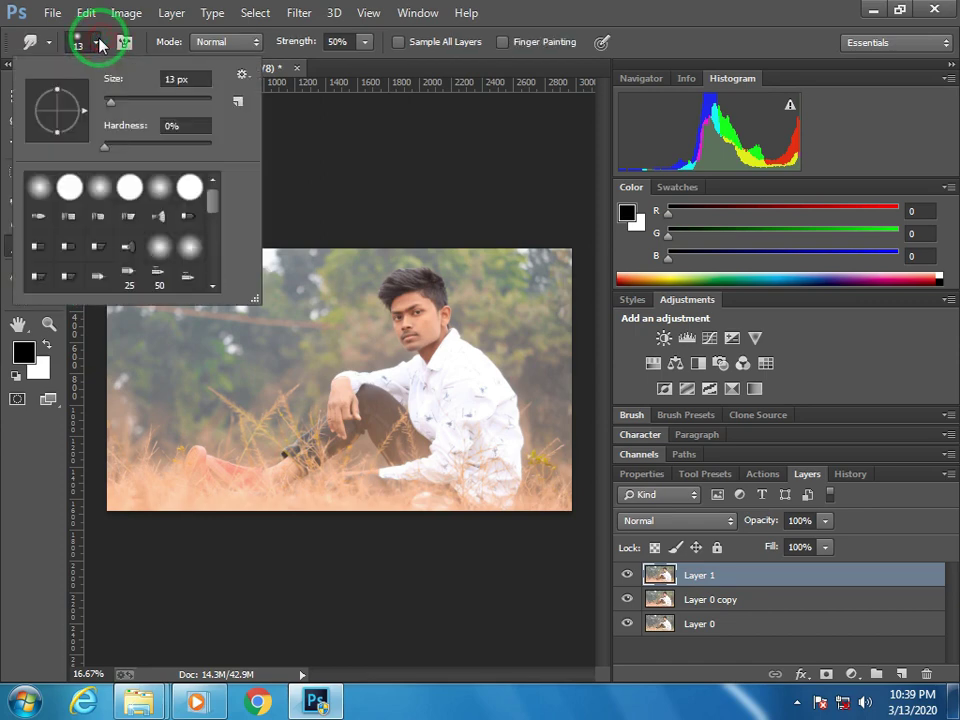
{"action": "mouse_move", "coordinate": [120, 100]}
{"action": "left_mouse_down"}
{"action": "mouse_move", "coordinate": [456, 150]}
{"action": "mouse_move", "coordinate": [111, 182]}
{"action": "left_mouse_up"}
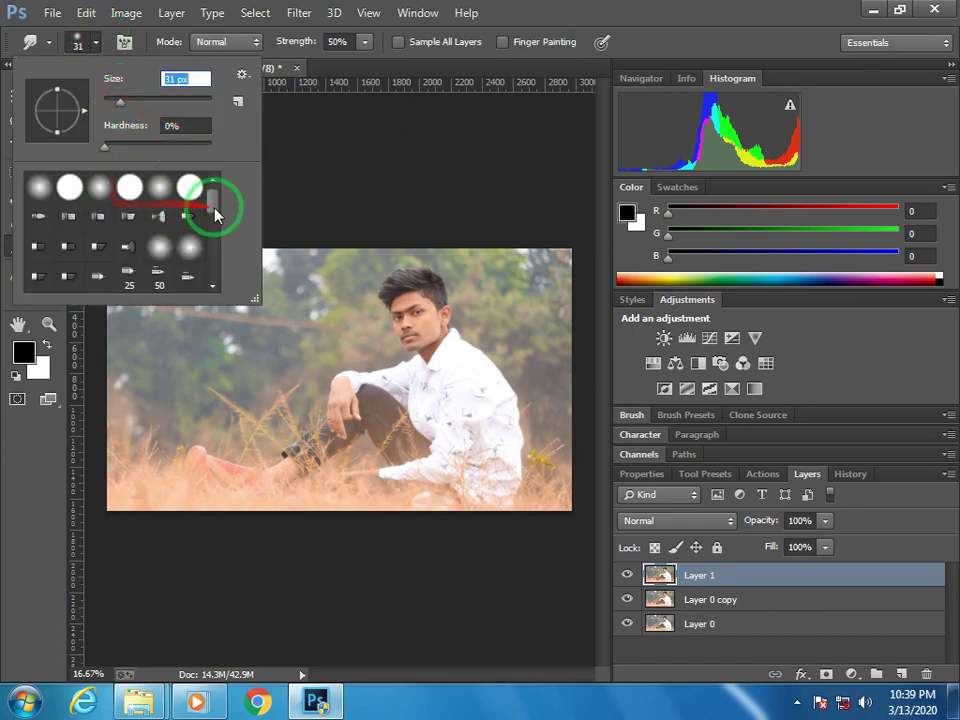
{"action": "left_click", "coordinate": [108, 215]}
{"action": "left_click", "coordinate": [337, 187]}
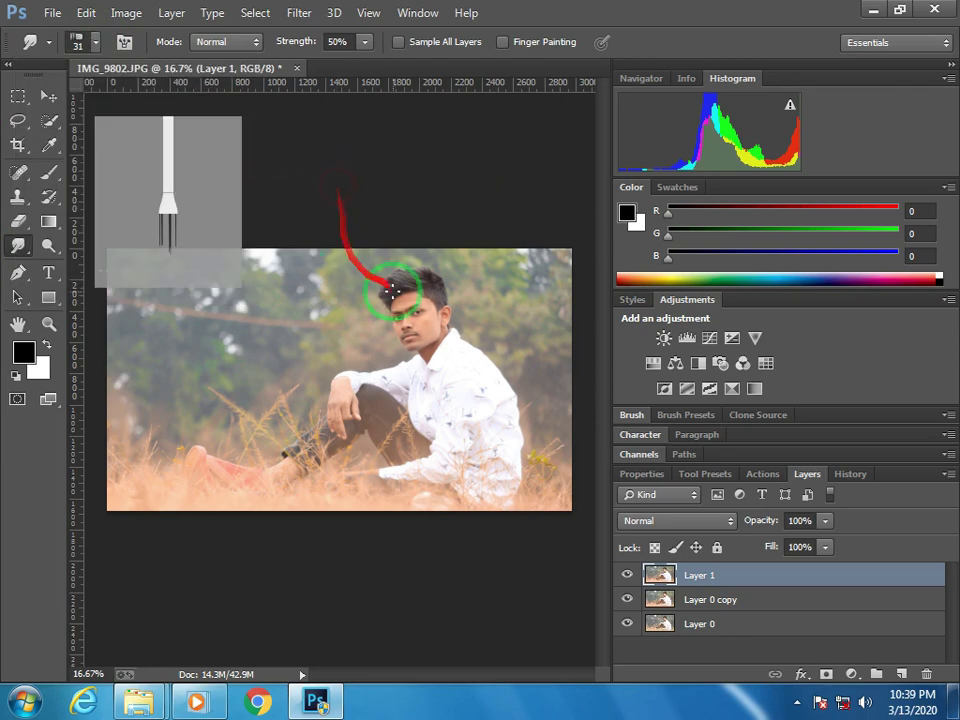
Smudge the man's hair on Layer 1 along the front fringe and crown to paint out smooth, pointed strands
{"action": "scroll", "coordinate": [393, 297], "scroll_direction": "up", "scroll_amount": 4}
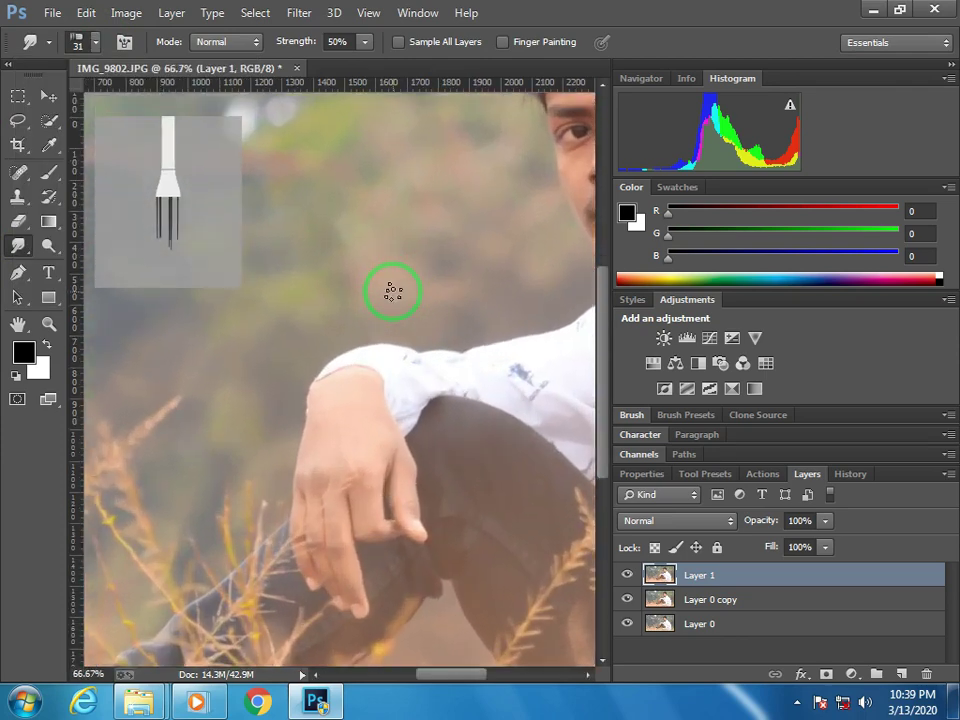
{"action": "left_click_drag", "start_coordinate": [380, 300], "coordinate": [352, 570]}
{"action": "left_click_drag", "start_coordinate": [461, 675], "coordinate": [608, 467]}
{"action": "left_click_drag", "start_coordinate": [605, 418], "coordinate": [578, 343]}
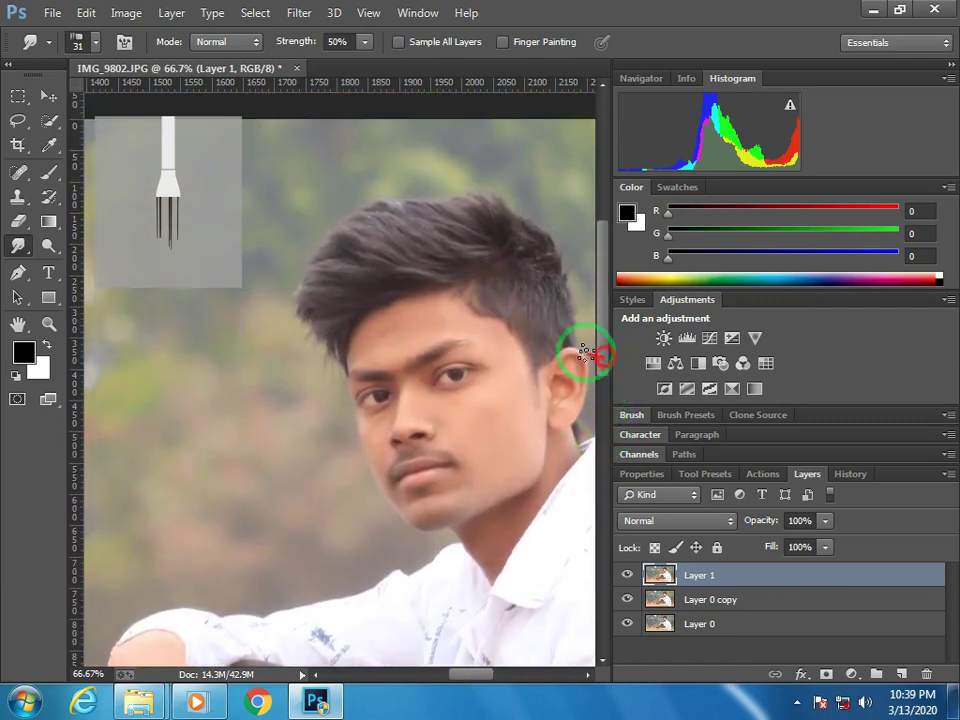
{"action": "key", "text": "ctrl+z"}
{"action": "mouse_move", "coordinate": [334, 231]}
{"action": "left_mouse_down"}
{"action": "mouse_move", "coordinate": [424, 261]}
{"action": "mouse_move", "coordinate": [386, 225]}
{"action": "mouse_move", "coordinate": [374, 229]}
{"action": "mouse_move", "coordinate": [431, 259]}
{"action": "left_mouse_up"}
{"action": "mouse_move", "coordinate": [350, 208]}
{"action": "left_mouse_down"}
{"action": "mouse_move", "coordinate": [433, 248]}
{"action": "mouse_move", "coordinate": [446, 246]}
{"action": "mouse_move", "coordinate": [396, 212]}
{"action": "mouse_move", "coordinate": [458, 236]}
{"action": "mouse_move", "coordinate": [370, 195]}
{"action": "mouse_move", "coordinate": [444, 256]}
{"action": "mouse_move", "coordinate": [369, 232]}
{"action": "mouse_move", "coordinate": [403, 274]}
{"action": "mouse_move", "coordinate": [369, 257]}
{"action": "mouse_move", "coordinate": [317, 272]}
{"action": "mouse_move", "coordinate": [387, 296]}
{"action": "mouse_move", "coordinate": [301, 280]}
{"action": "mouse_move", "coordinate": [358, 300]}
{"action": "mouse_move", "coordinate": [310, 284]}
{"action": "mouse_move", "coordinate": [351, 314]}
{"action": "mouse_move", "coordinate": [314, 328]}
{"action": "left_mouse_up"}
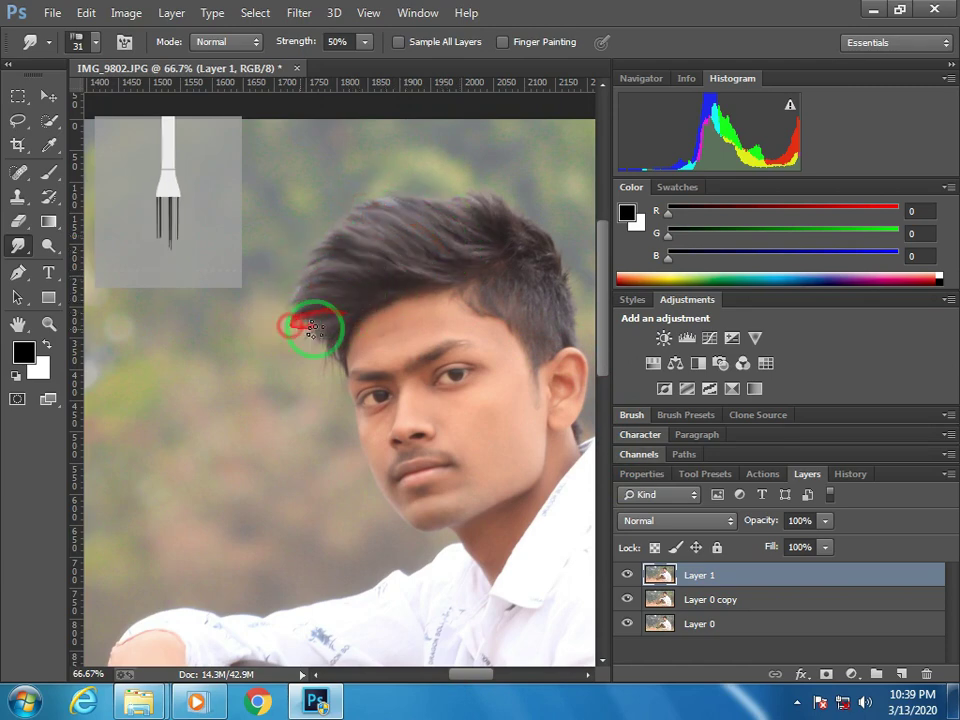
{"action": "left_click_drag", "start_coordinate": [409, 278], "coordinate": [365, 262]}
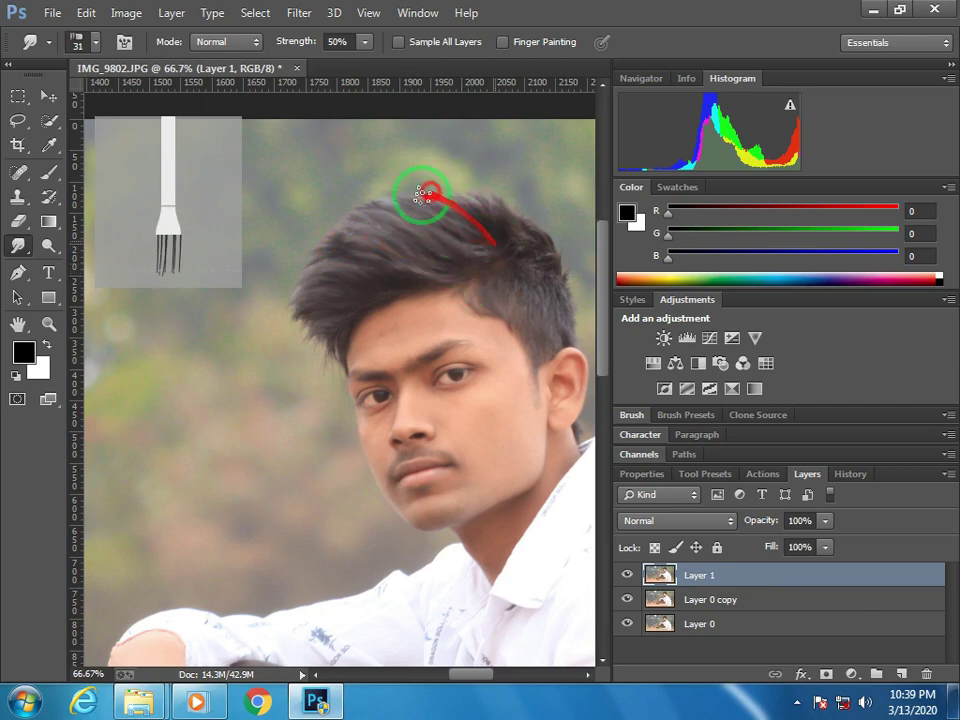
{"action": "mouse_move", "coordinate": [489, 228]}
{"action": "left_mouse_down"}
{"action": "mouse_move", "coordinate": [456, 182]}
{"action": "mouse_move", "coordinate": [470, 217]}
{"action": "mouse_move", "coordinate": [427, 191]}
{"action": "mouse_move", "coordinate": [443, 234]}
{"action": "mouse_move", "coordinate": [462, 219]}
{"action": "mouse_move", "coordinate": [393, 230]}
{"action": "mouse_move", "coordinate": [443, 234]}
{"action": "mouse_move", "coordinate": [341, 230]}
{"action": "mouse_move", "coordinate": [436, 250]}
{"action": "mouse_move", "coordinate": [325, 230]}
{"action": "mouse_move", "coordinate": [474, 250]}
{"action": "mouse_move", "coordinate": [470, 234]}
{"action": "mouse_move", "coordinate": [425, 239]}
{"action": "mouse_move", "coordinate": [496, 237]}
{"action": "mouse_move", "coordinate": [372, 204]}
{"action": "mouse_move", "coordinate": [485, 246]}
{"action": "mouse_move", "coordinate": [393, 181]}
{"action": "mouse_move", "coordinate": [515, 231]}
{"action": "left_mouse_up"}
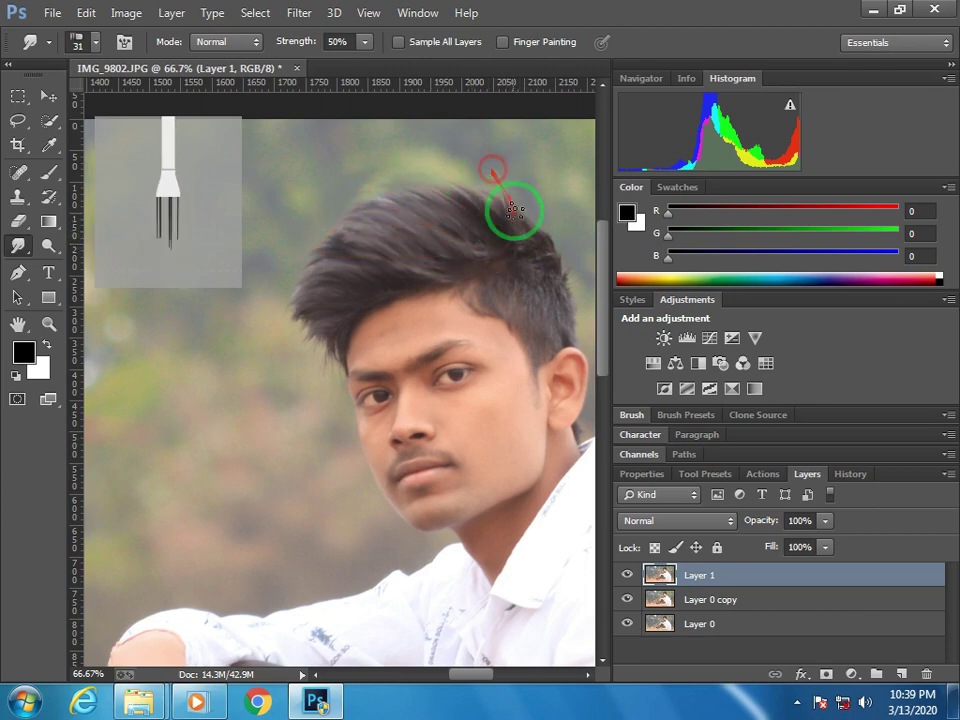
{"action": "mouse_move", "coordinate": [469, 181]}
{"action": "left_mouse_down"}
{"action": "mouse_move", "coordinate": [500, 222]}
{"action": "mouse_move", "coordinate": [478, 184]}
{"action": "mouse_move", "coordinate": [464, 206]}
{"action": "mouse_move", "coordinate": [475, 206]}
{"action": "mouse_move", "coordinate": [454, 200]}
{"action": "mouse_move", "coordinate": [490, 212]}
{"action": "mouse_move", "coordinate": [432, 201]}
{"action": "mouse_move", "coordinate": [474, 213]}
{"action": "mouse_move", "coordinate": [430, 216]}
{"action": "mouse_move", "coordinate": [469, 208]}
{"action": "mouse_move", "coordinate": [422, 226]}
{"action": "mouse_move", "coordinate": [466, 222]}
{"action": "mouse_move", "coordinate": [332, 279]}
{"action": "mouse_move", "coordinate": [372, 281]}
{"action": "mouse_move", "coordinate": [332, 308]}
{"action": "mouse_move", "coordinate": [328, 377]}
{"action": "mouse_move", "coordinate": [343, 342]}
{"action": "mouse_move", "coordinate": [335, 366]}
{"action": "mouse_move", "coordinate": [363, 364]}
{"action": "mouse_move", "coordinate": [443, 248]}
{"action": "mouse_move", "coordinate": [487, 240]}
{"action": "left_mouse_up"}
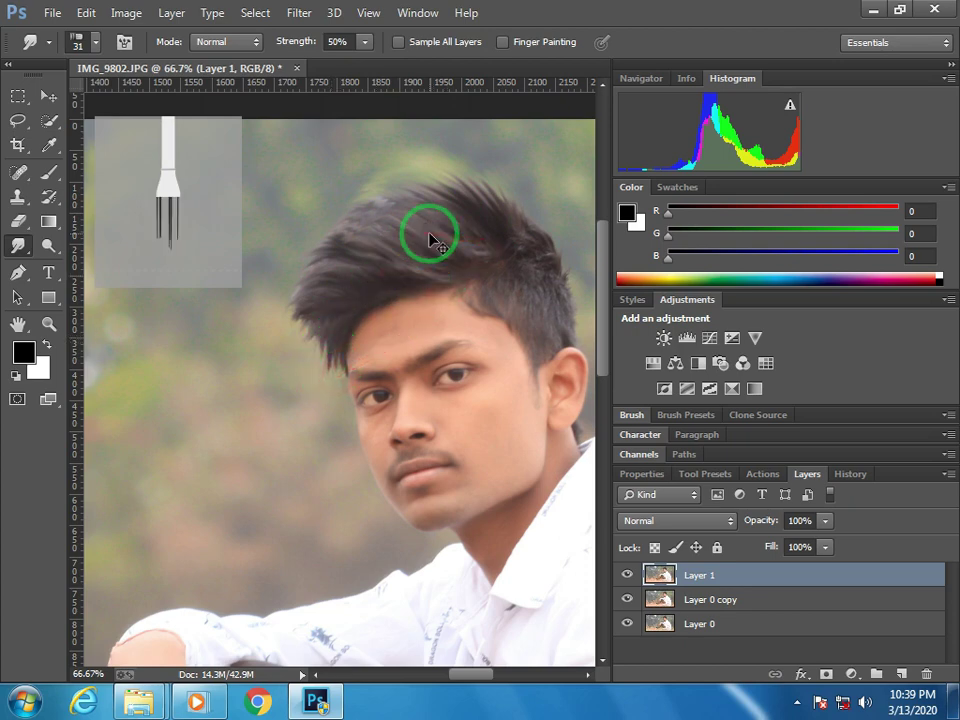
Add a new layer above Layer 1 and apply the merged RGB image to it with Multiply blending at 100% opacity
{"action": "key", "text": "ctrl+minus"}
{"action": "key", "text": "ctrl+minus"}
{"action": "key", "text": "ctrl+minus"}
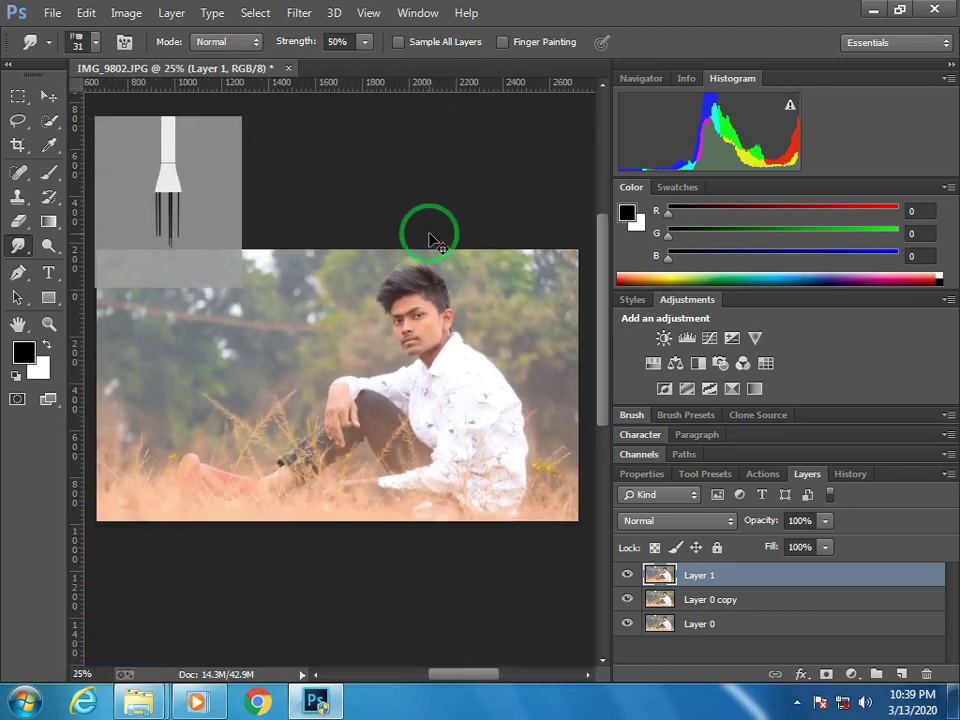
{"action": "key", "text": "ctrl+minus"}
{"action": "mouse_move", "coordinate": [429, 229]}
{"action": "left_mouse_down"}
{"action": "mouse_move", "coordinate": [86, 285]}
{"action": "mouse_move", "coordinate": [945, 510]}
{"action": "mouse_move", "coordinate": [768, 586]}
{"action": "left_mouse_up"}
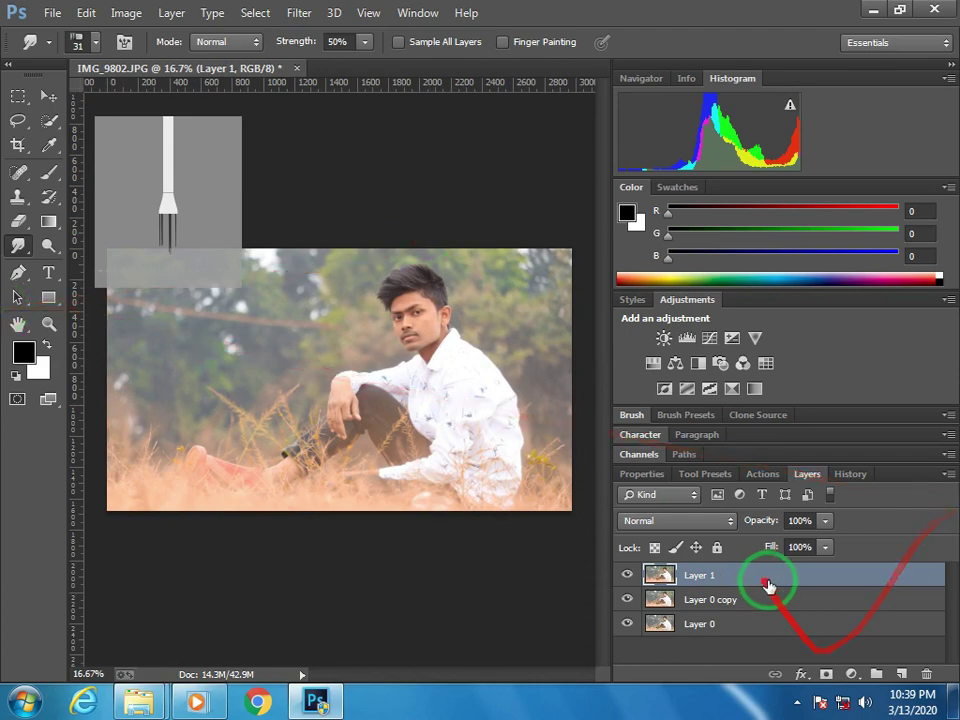
{"action": "left_click", "coordinate": [906, 671]}
{"action": "left_click", "coordinate": [126, 13]}
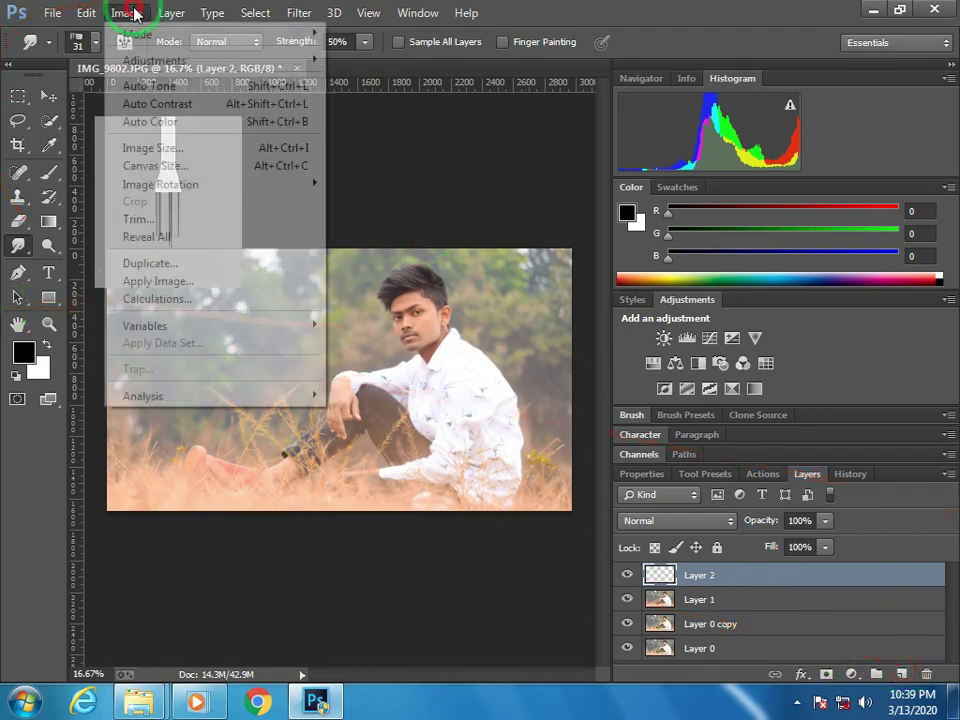
{"action": "left_click", "coordinate": [158, 281]}
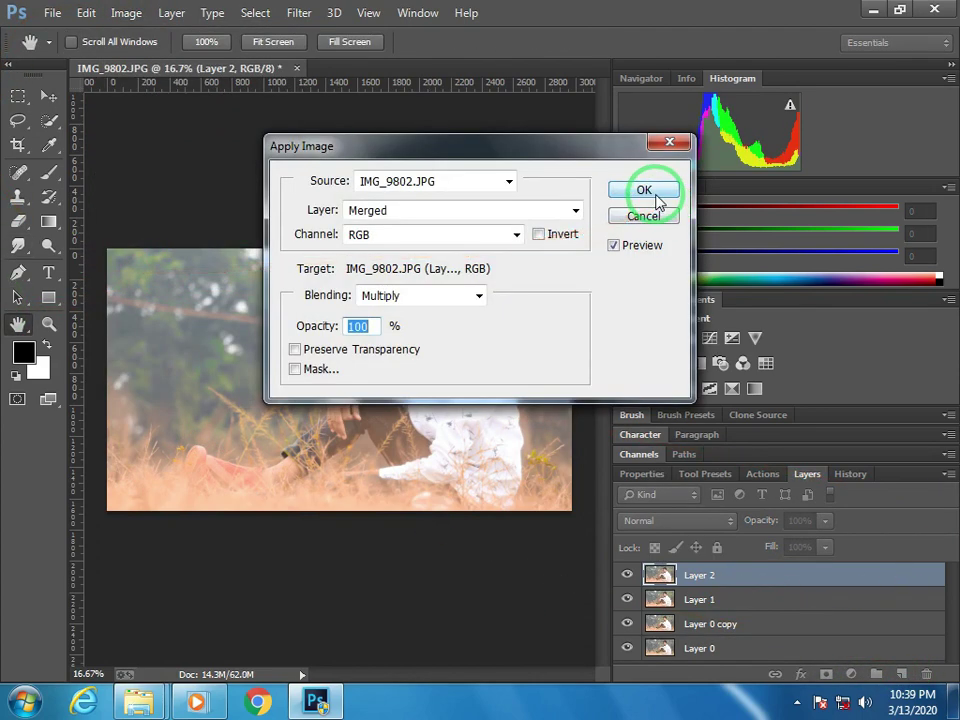
{"action": "left_click", "coordinate": [645, 193]}
Apply the Camera Raw filter to Layer 2 with Greens saturation at +44 and Yellows saturation at +49
{"action": "left_click", "coordinate": [298, 13]}
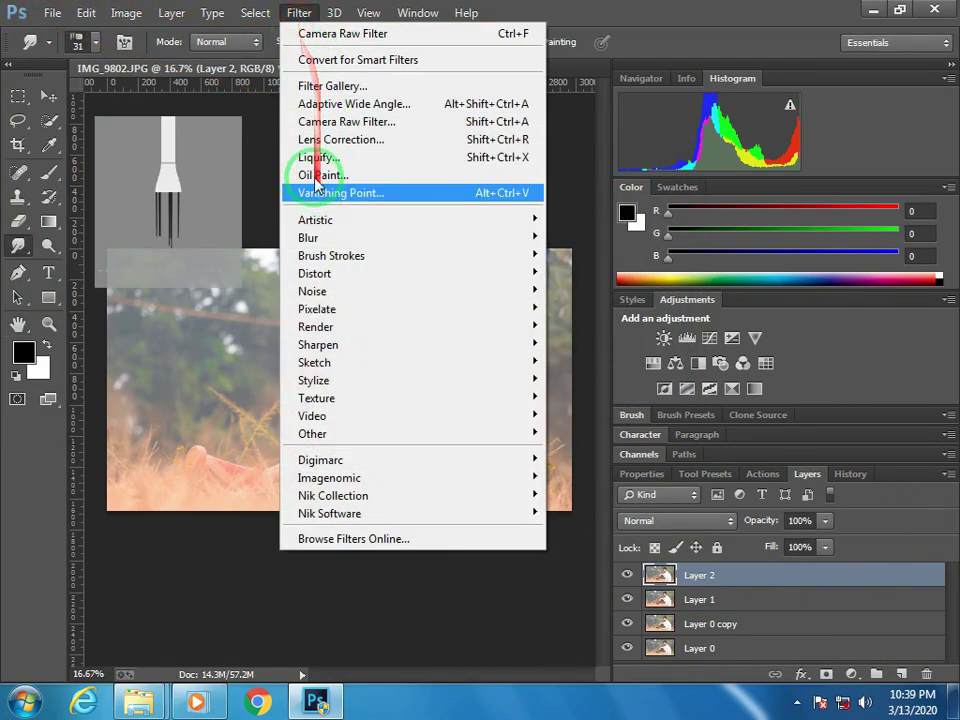
{"action": "left_click", "coordinate": [330, 124]}
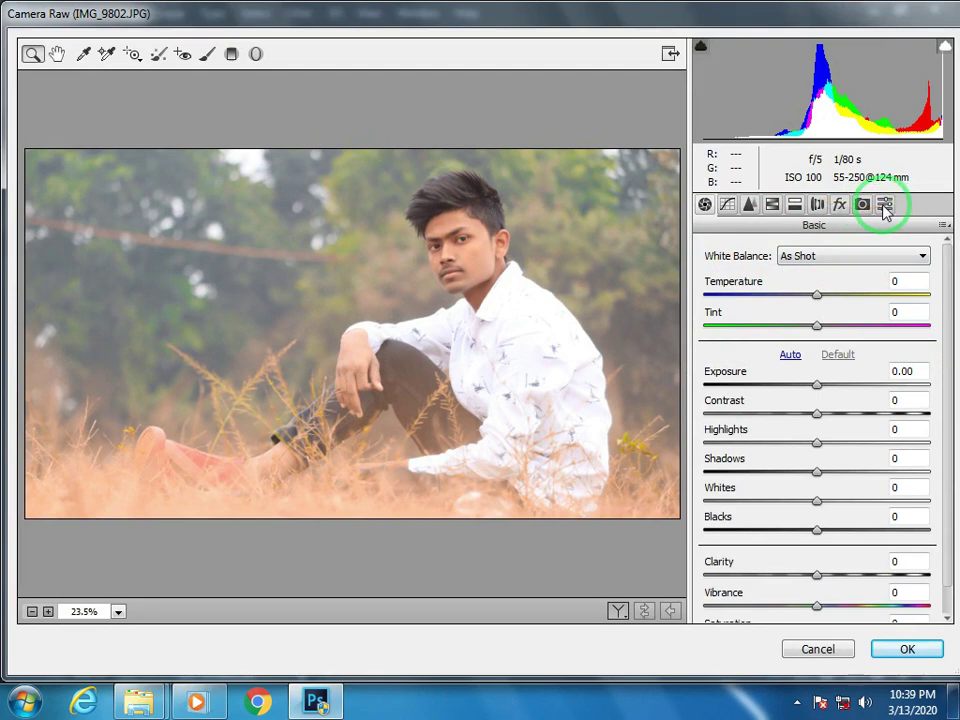
{"action": "left_click", "coordinate": [772, 204]}
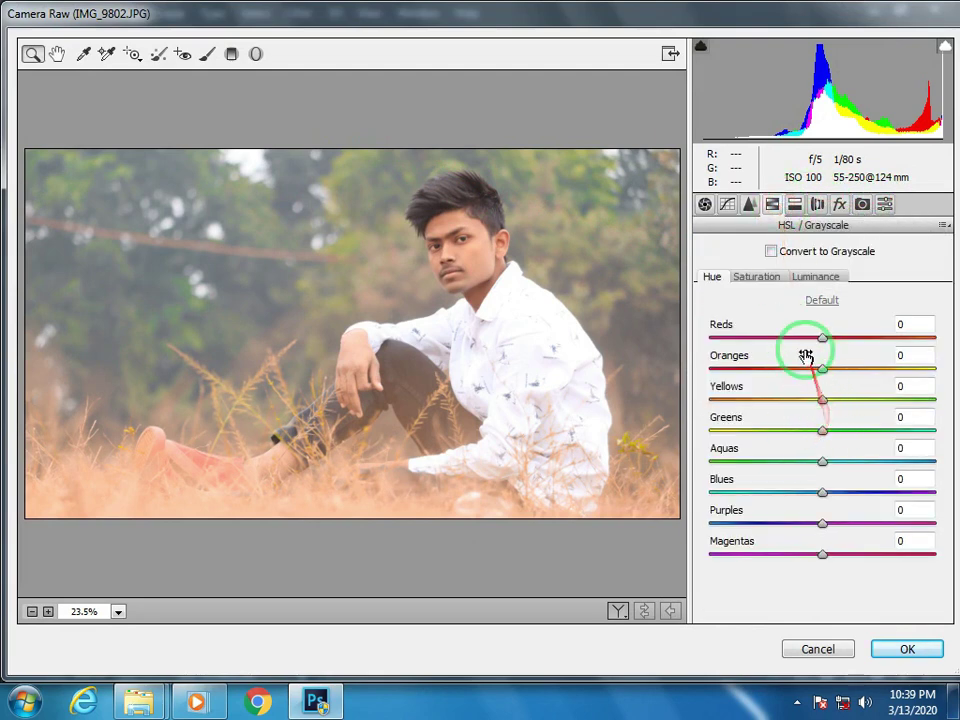
{"action": "left_click", "coordinate": [755, 276]}
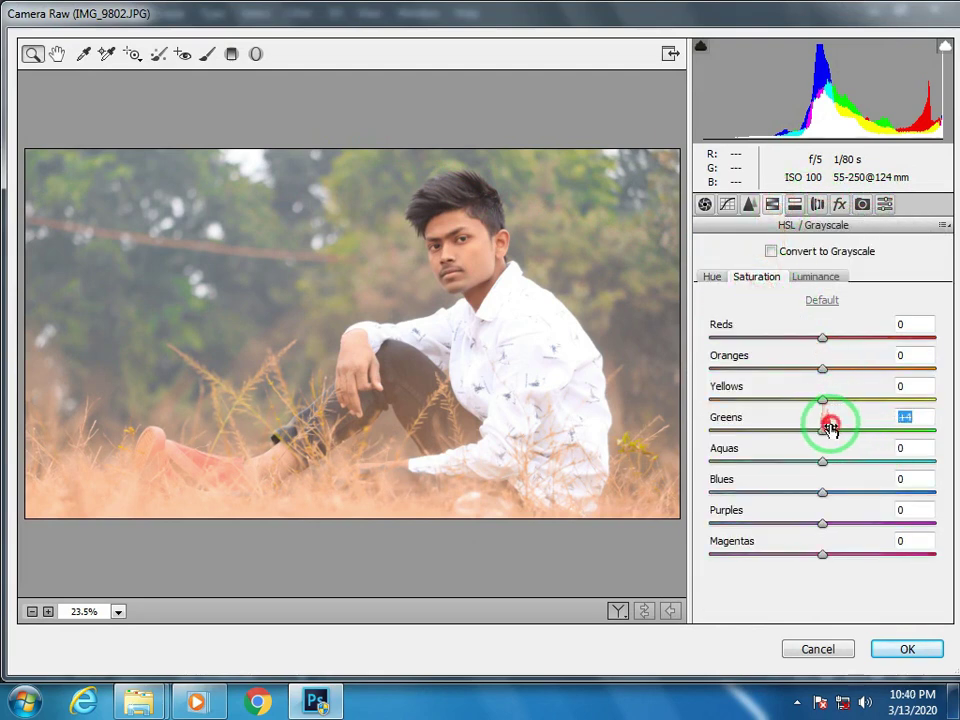
{"action": "left_click_drag", "start_coordinate": [830, 427], "coordinate": [879, 405]}
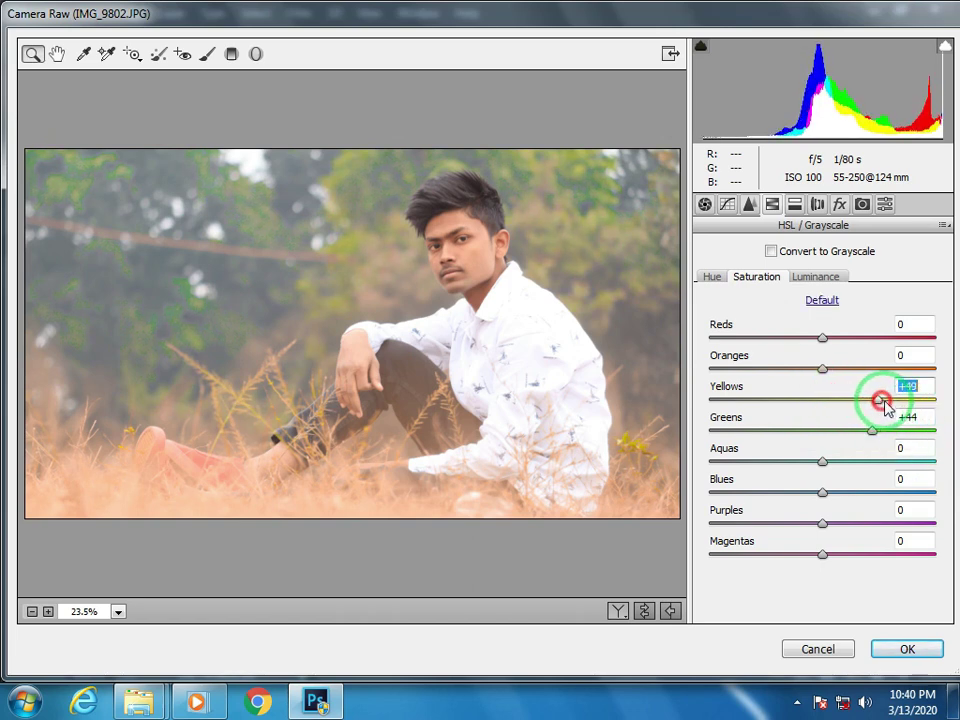
{"action": "left_click", "coordinate": [880, 645]}
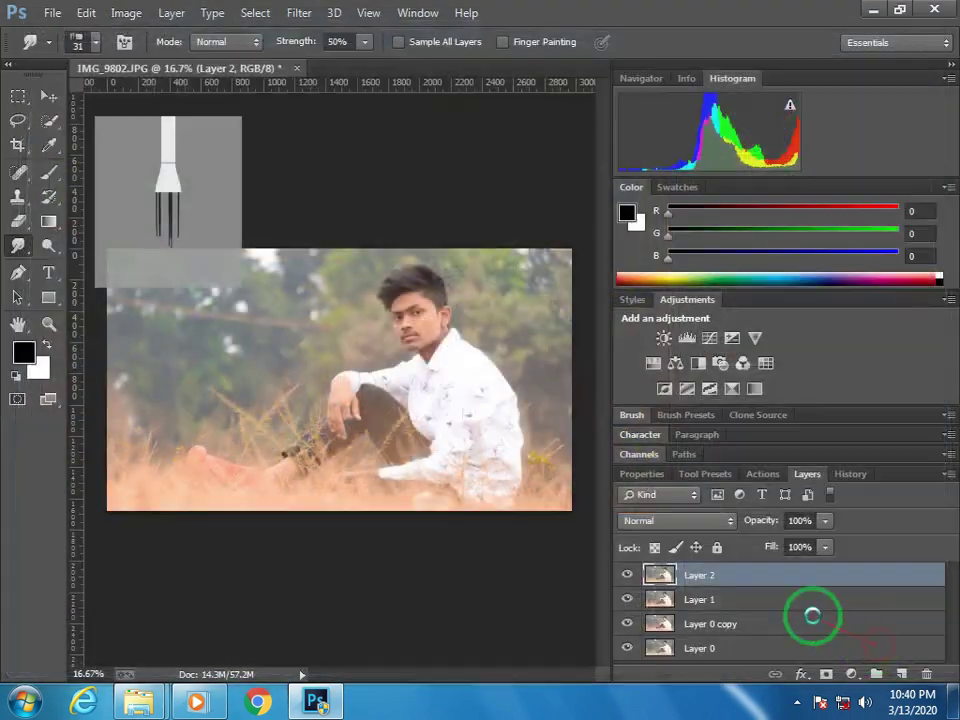
Add a new layer above Layer 2 and apply the merged image to it with Multiply blending at 100% opacity
{"action": "left_click", "coordinate": [903, 673]}
{"action": "left_click", "coordinate": [126, 12]}
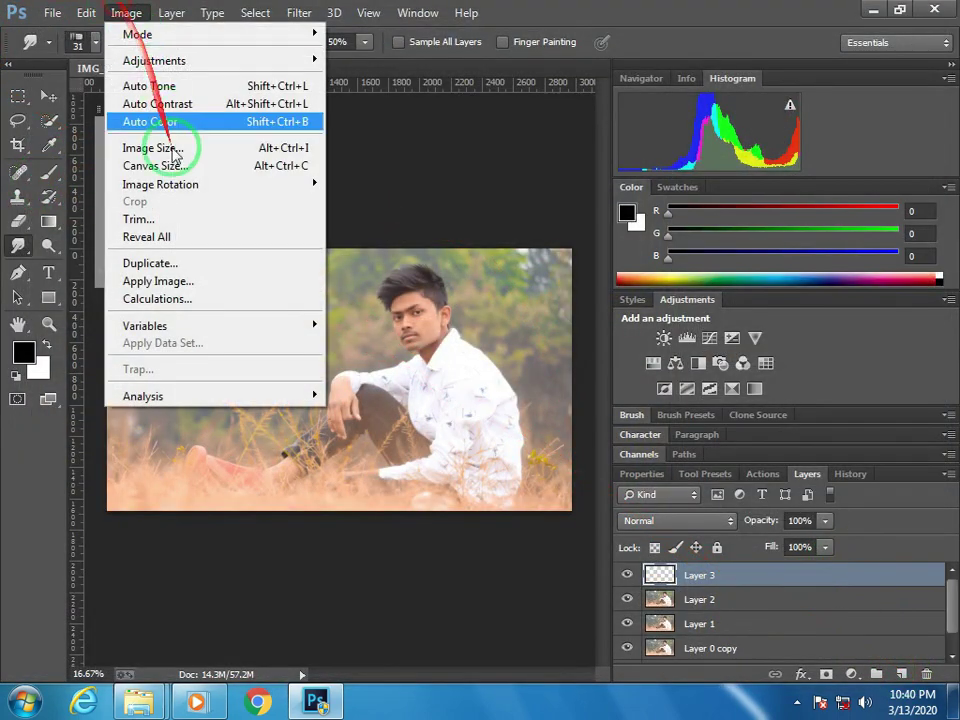
{"action": "left_click", "coordinate": [160, 280]}
{"action": "left_click", "coordinate": [626, 190]}
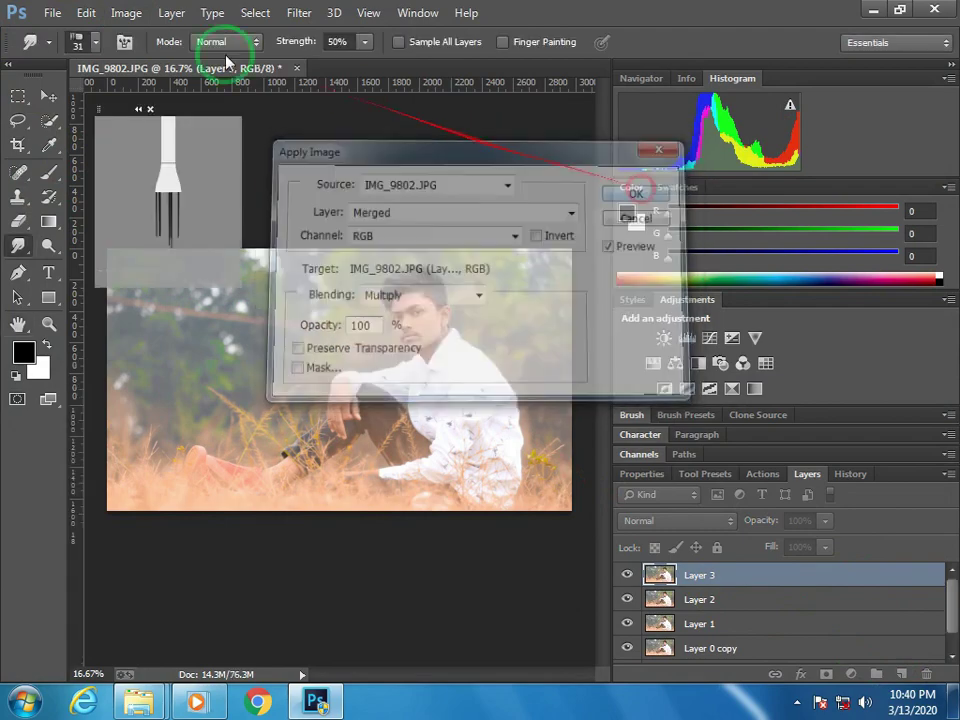
Open the Camera Raw filter on Layer 3 and show its list of saved presets
{"action": "left_click", "coordinate": [298, 12]}
{"action": "left_click", "coordinate": [310, 120]}
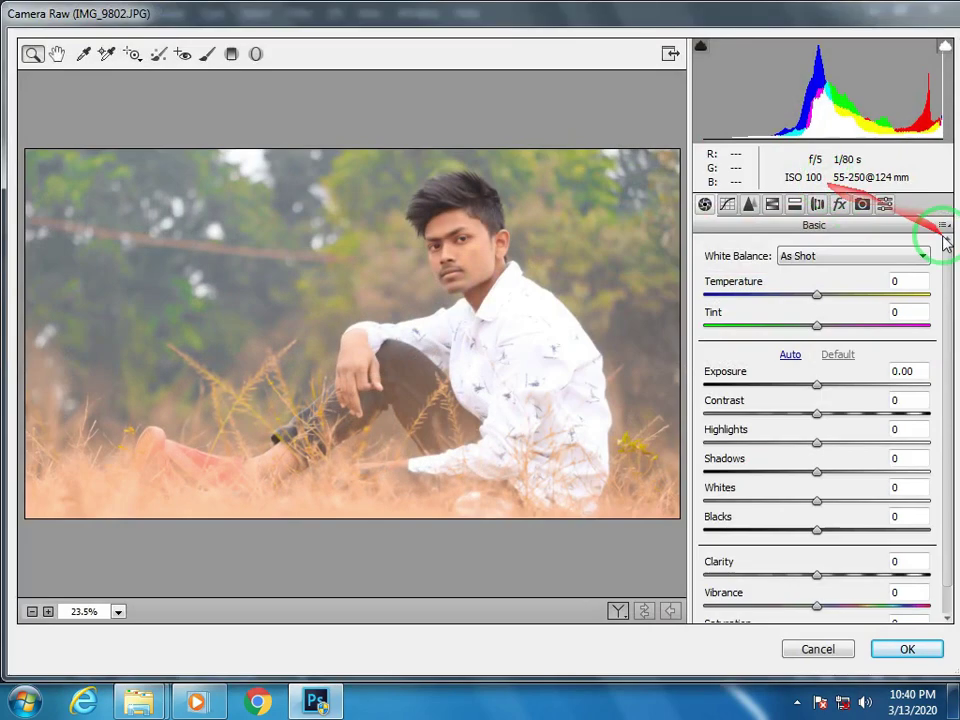
{"action": "left_click", "coordinate": [886, 205]}
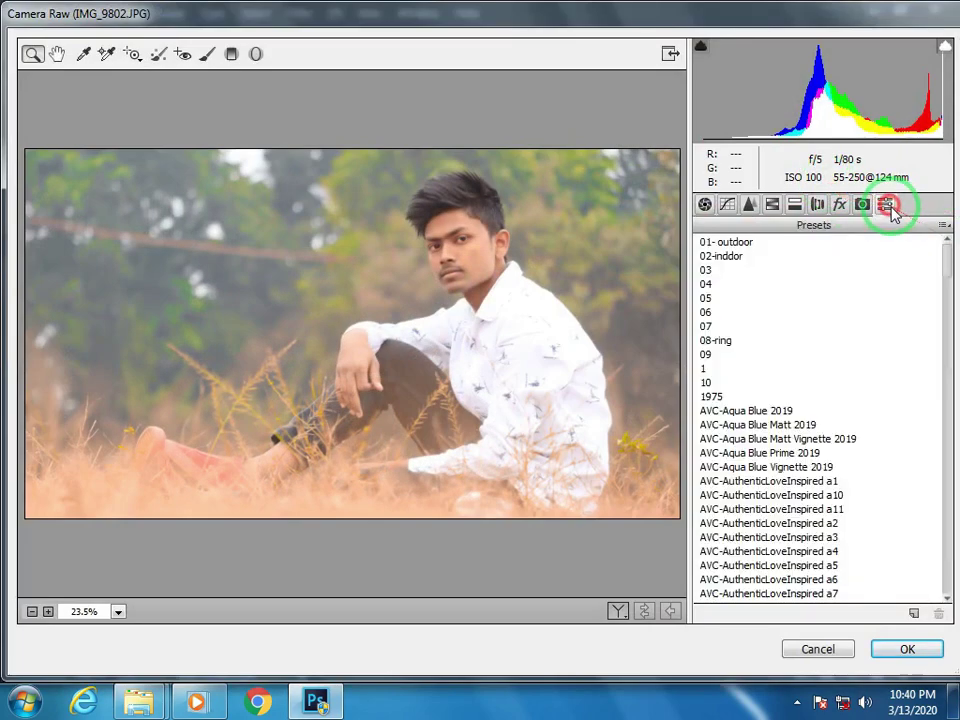
Try the presets with out green, smoke, simple, shoe and pop up by u2studio -1 on the photo
{"action": "left_click_drag", "start_coordinate": [948, 257], "coordinate": [916, 599]}
{"action": "left_click", "coordinate": [758, 596]}
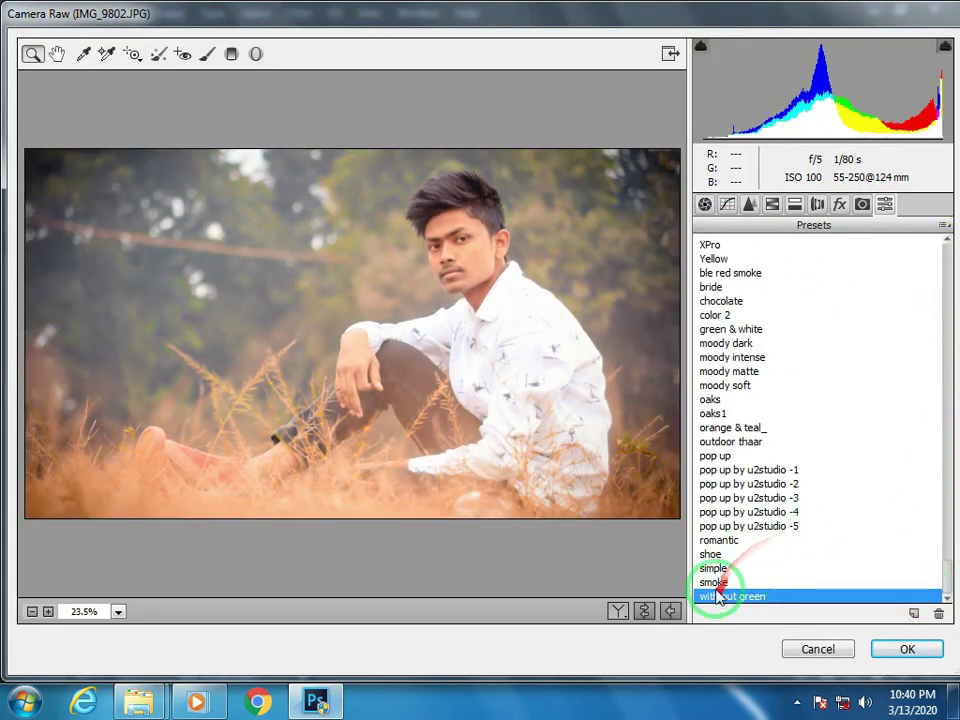
{"action": "left_click", "coordinate": [713, 582]}
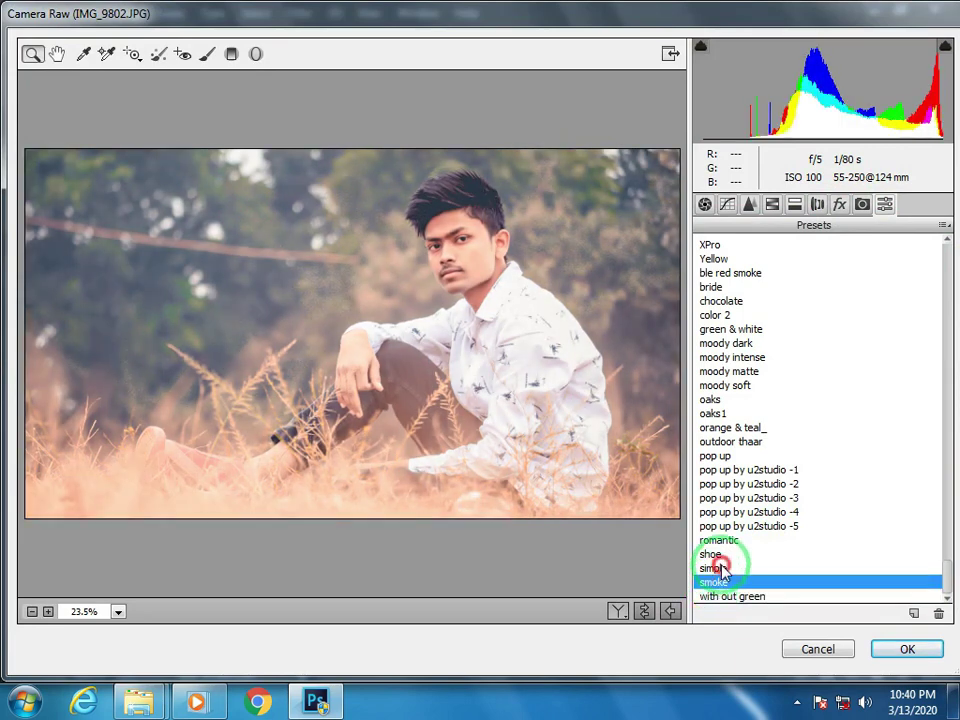
{"action": "left_click", "coordinate": [722, 574]}
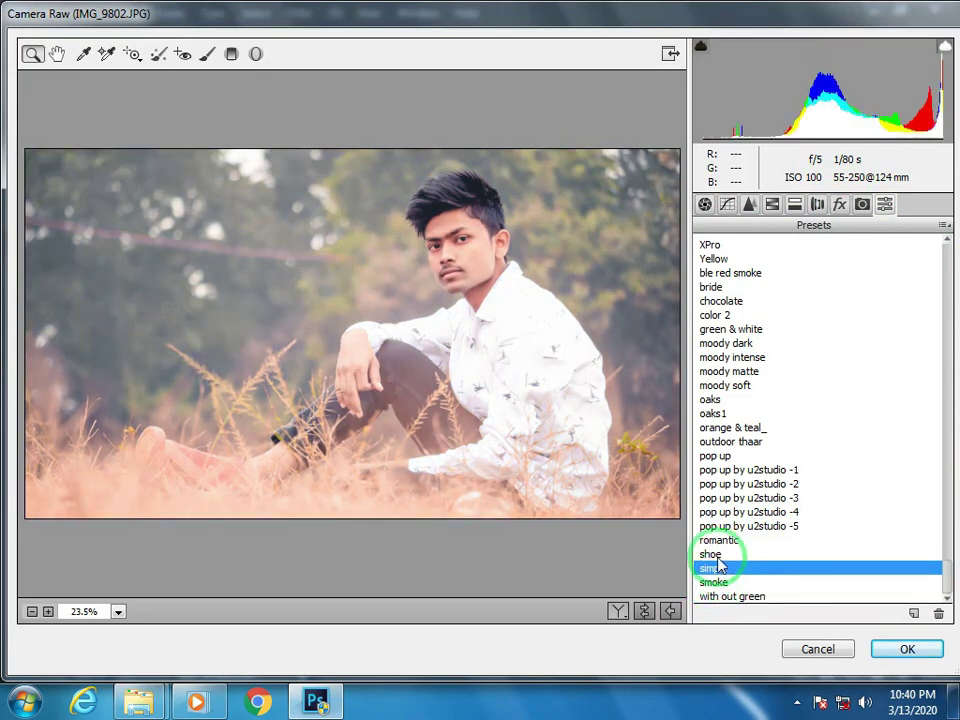
{"action": "left_click", "coordinate": [714, 554]}
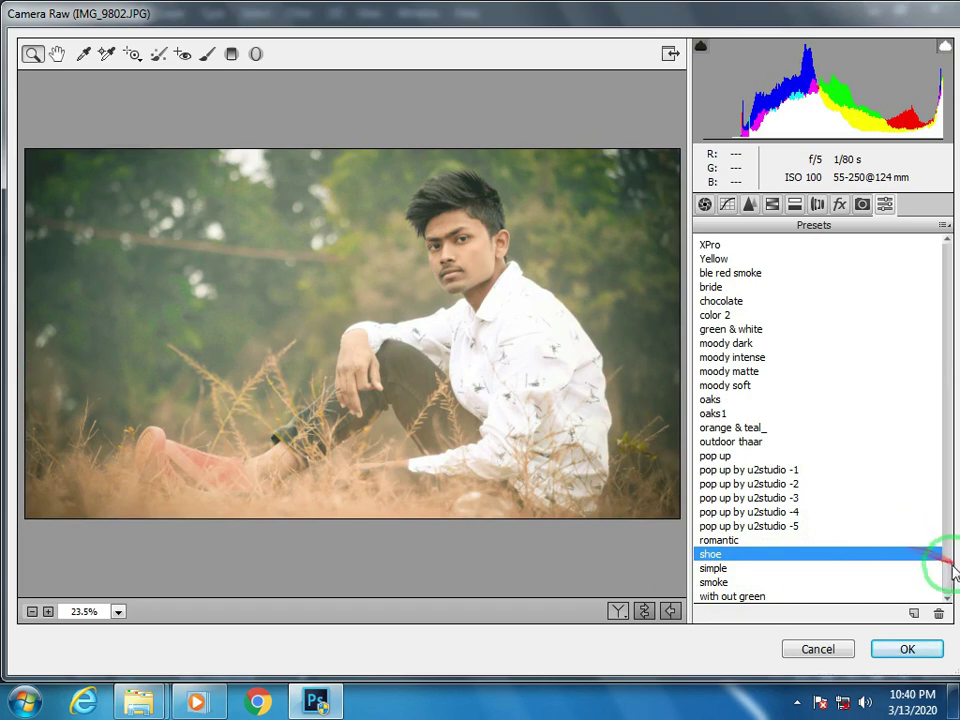
{"action": "scroll", "coordinate": [945, 565], "scroll_direction": "up", "scroll_amount": 4}
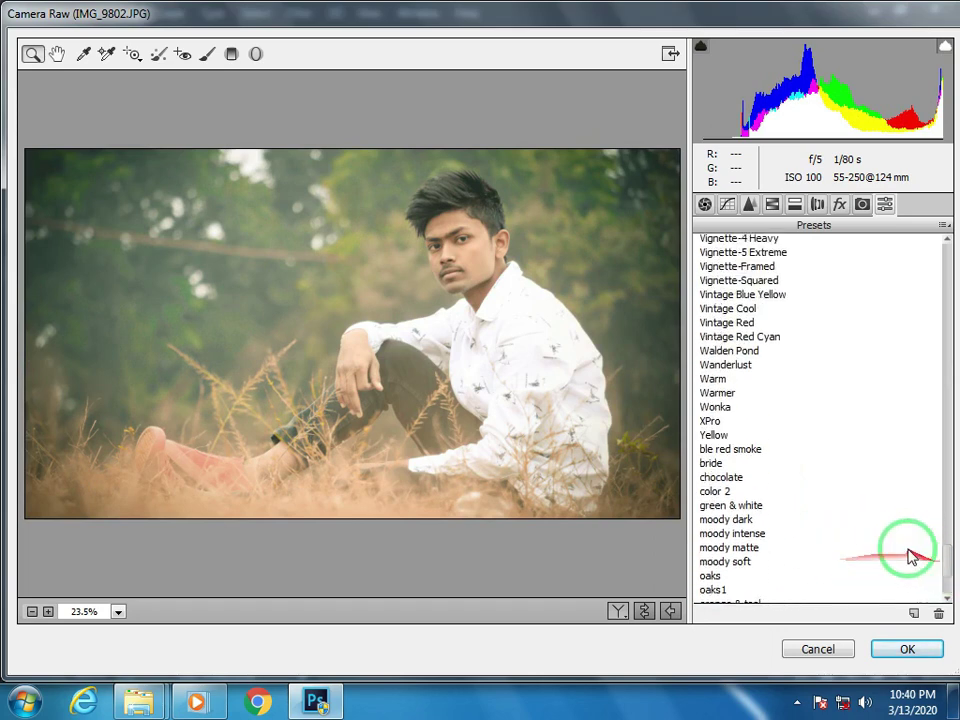
{"action": "left_click_drag", "start_coordinate": [945, 556], "coordinate": [948, 575]}
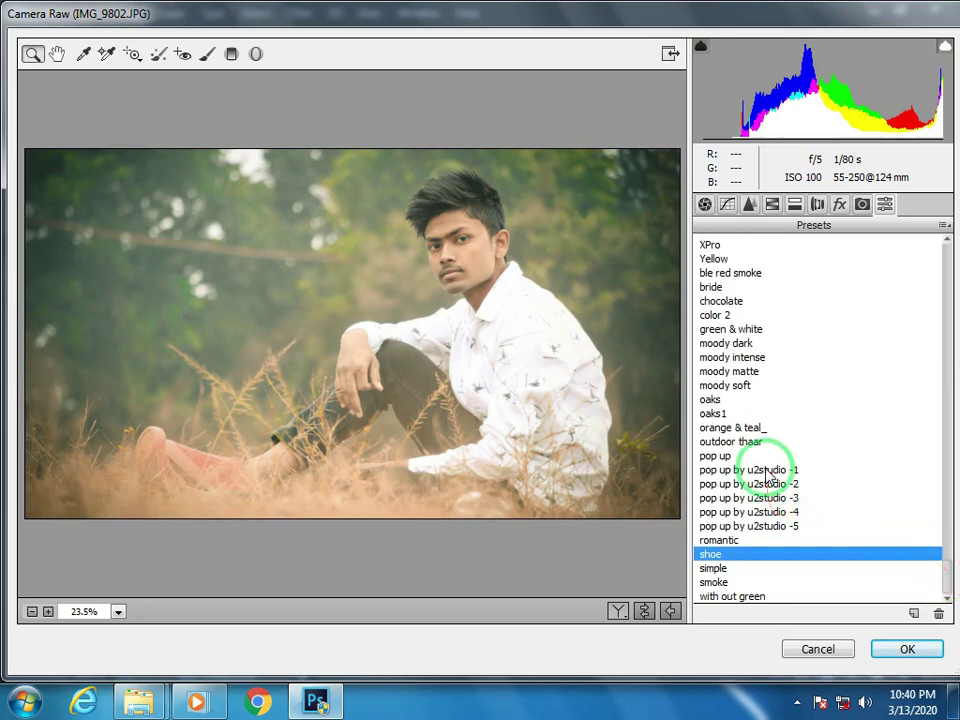
{"action": "left_click", "coordinate": [767, 470]}
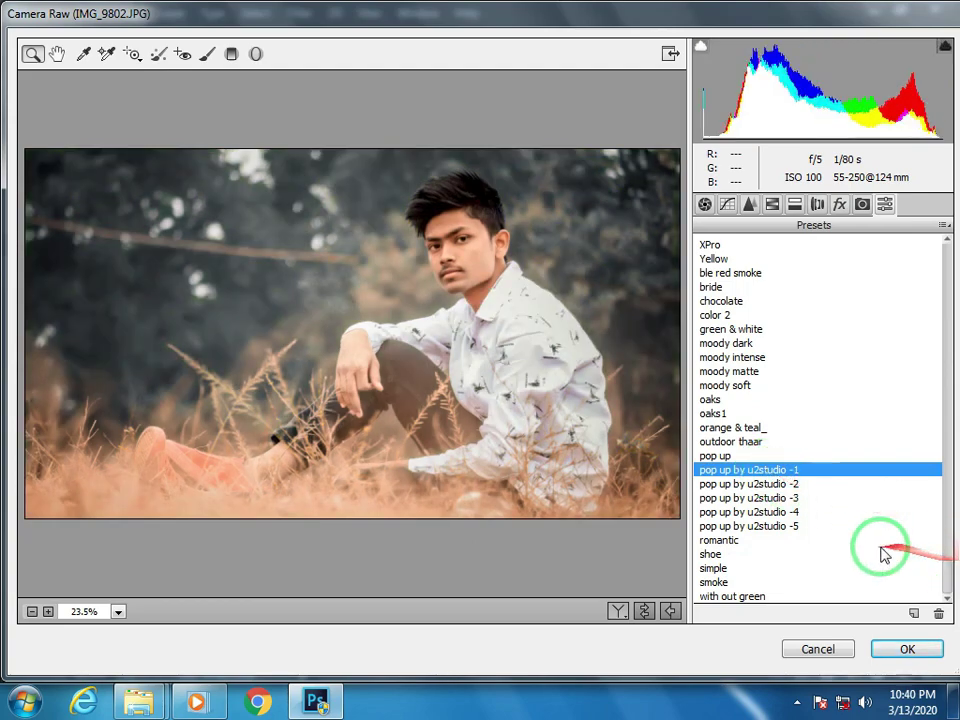
Compare the Tapash editz presets and apply Tapash editz presets (3) to Layer 3
{"action": "left_click_drag", "start_coordinate": [950, 572], "coordinate": [953, 487]}
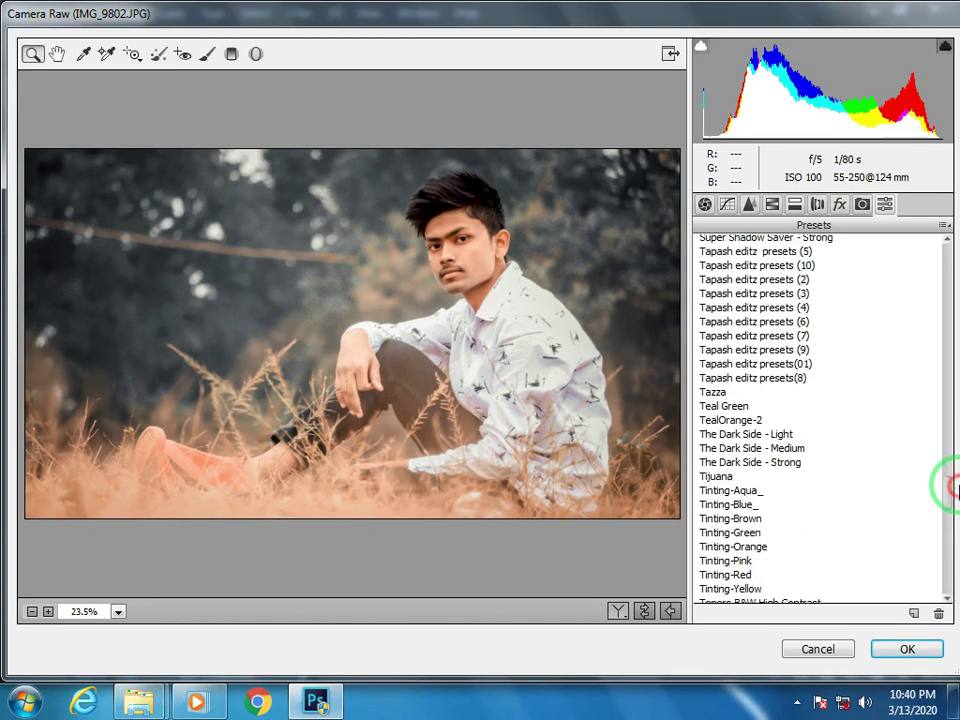
{"action": "left_click", "coordinate": [787, 379]}
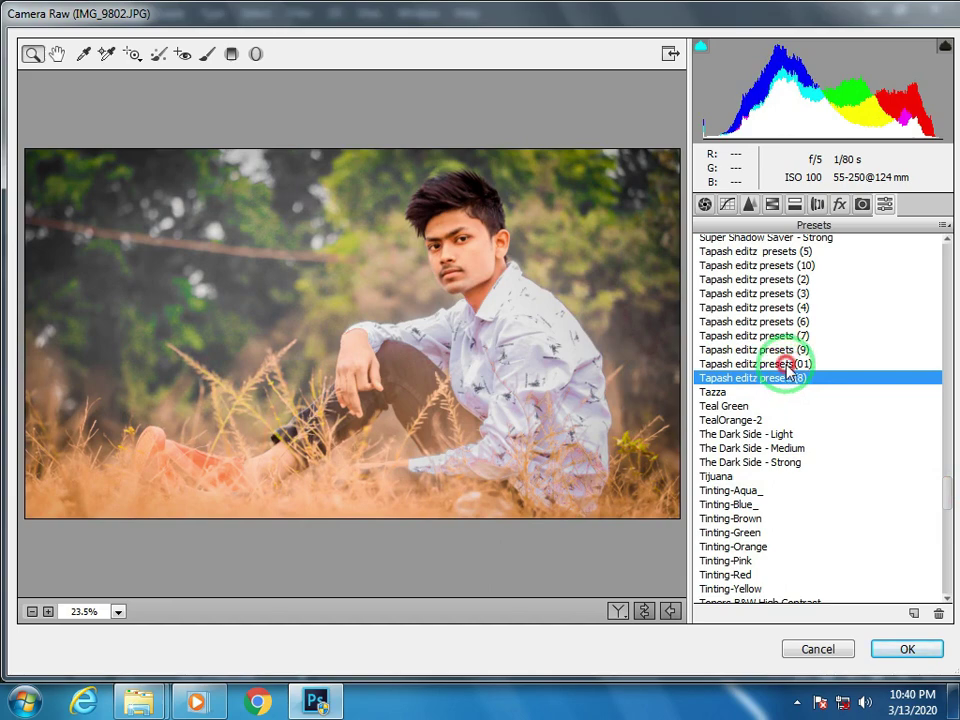
{"action": "left_click", "coordinate": [789, 364]}
{"action": "left_click", "coordinate": [783, 350]}
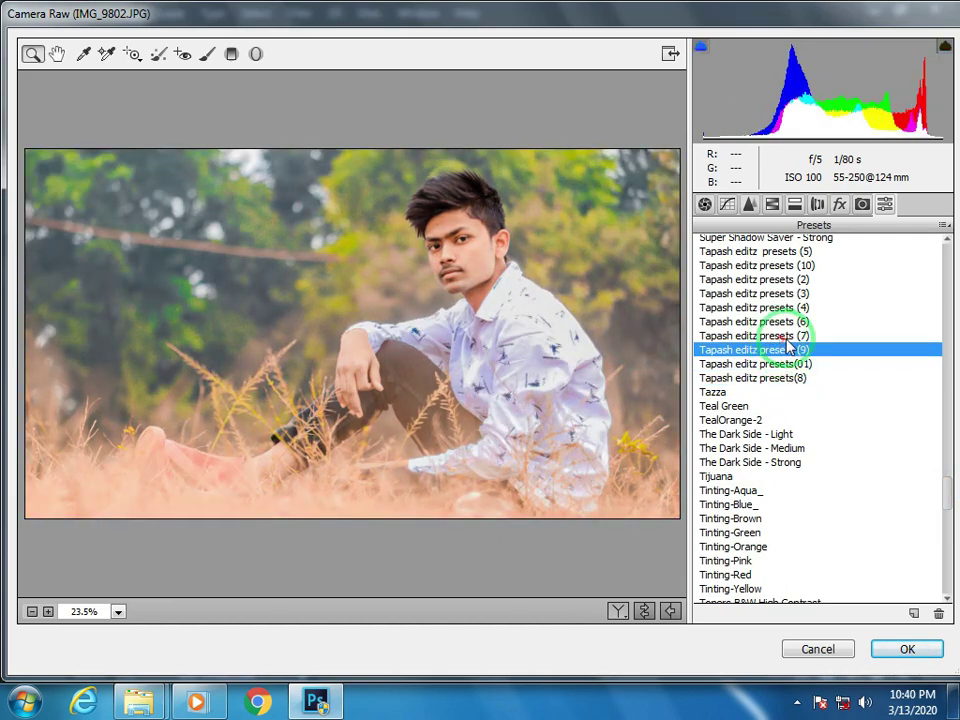
{"action": "left_click", "coordinate": [787, 337]}
{"action": "left_click", "coordinate": [776, 322]}
{"action": "left_click", "coordinate": [768, 308]}
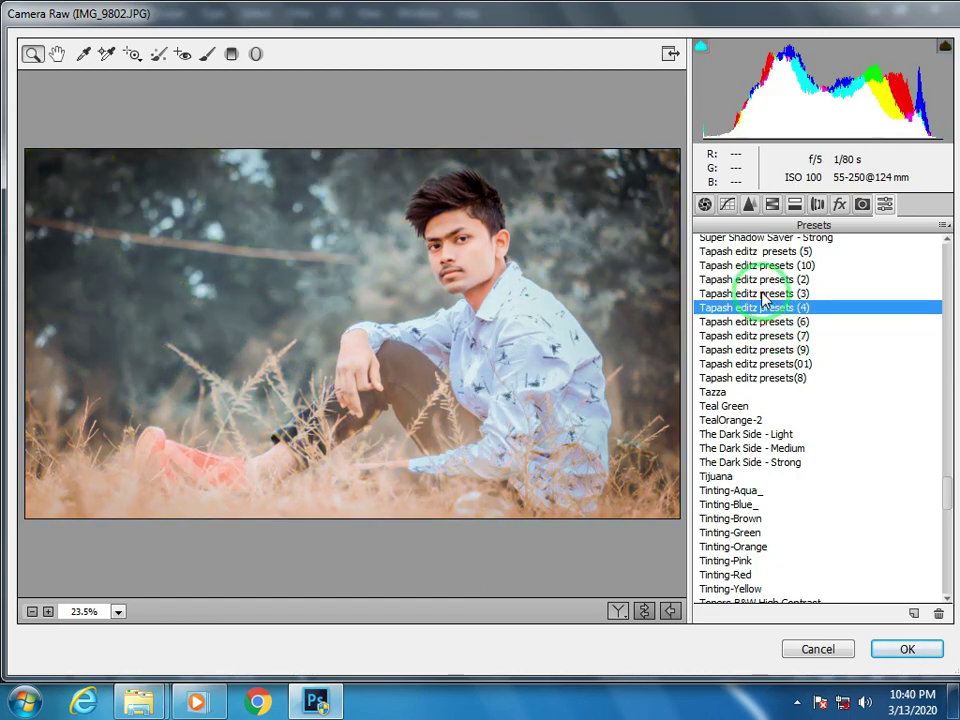
{"action": "left_click", "coordinate": [765, 294]}
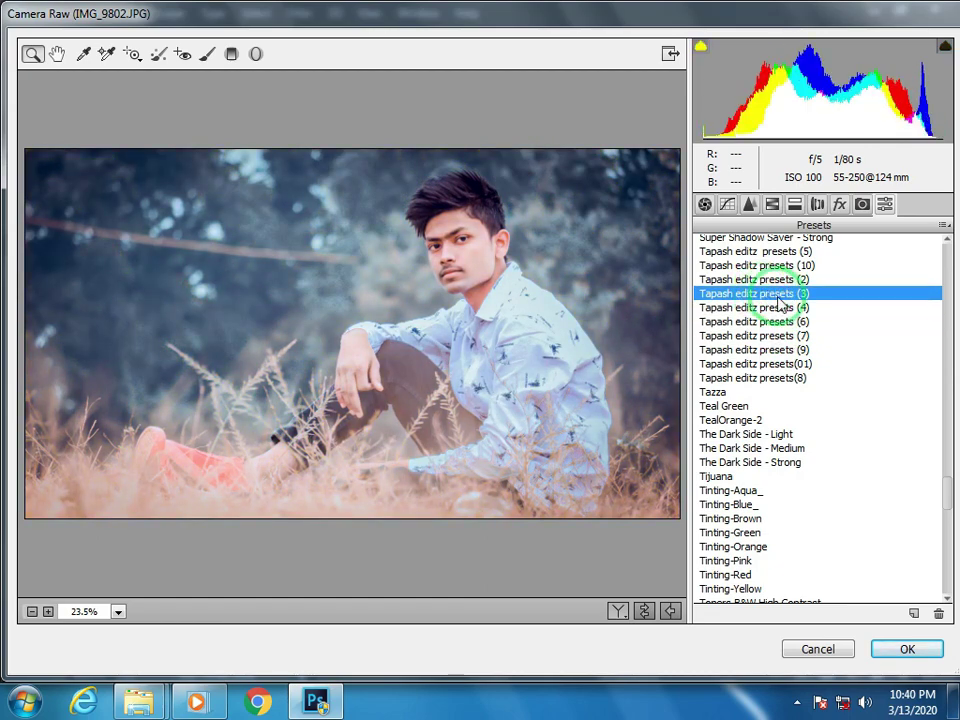
{"action": "left_click", "coordinate": [741, 280]}
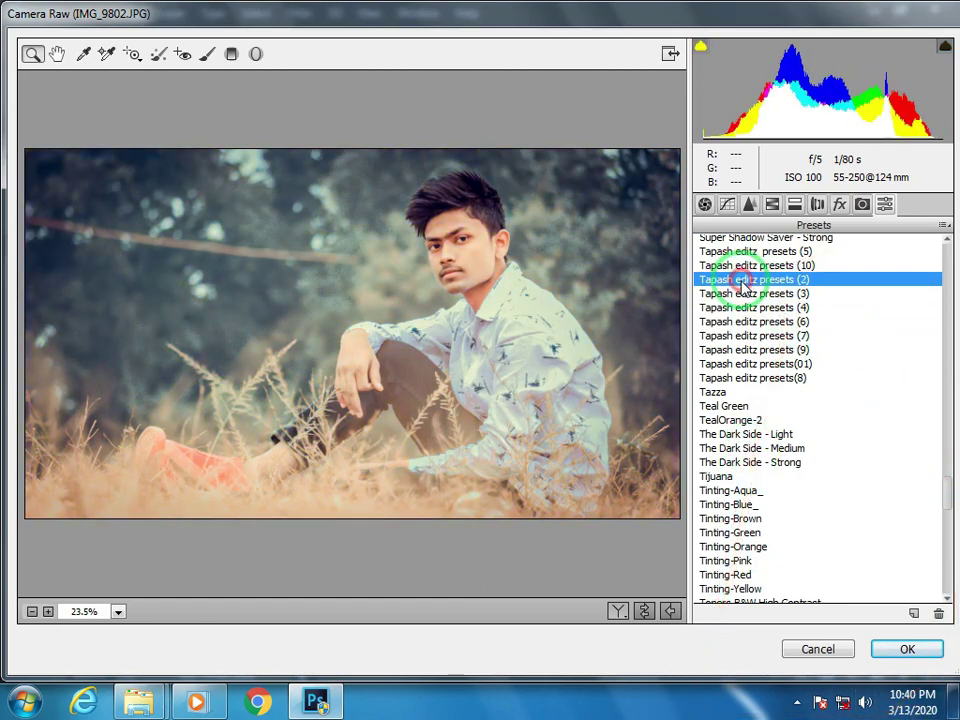
{"action": "left_click", "coordinate": [741, 294]}
{"action": "left_click", "coordinate": [908, 652]}
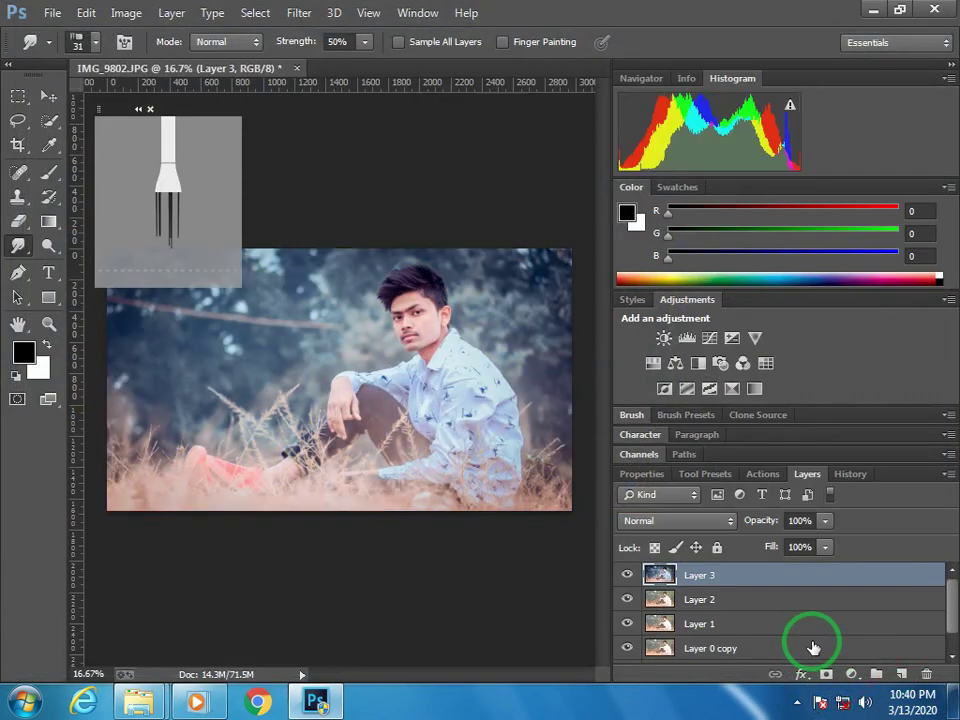
Lower the opacity of Layer 3 to 70% to soften the preset's effect
{"action": "key", "text": "ctrl+minus"}
{"action": "key", "text": "ctrl+minus"}
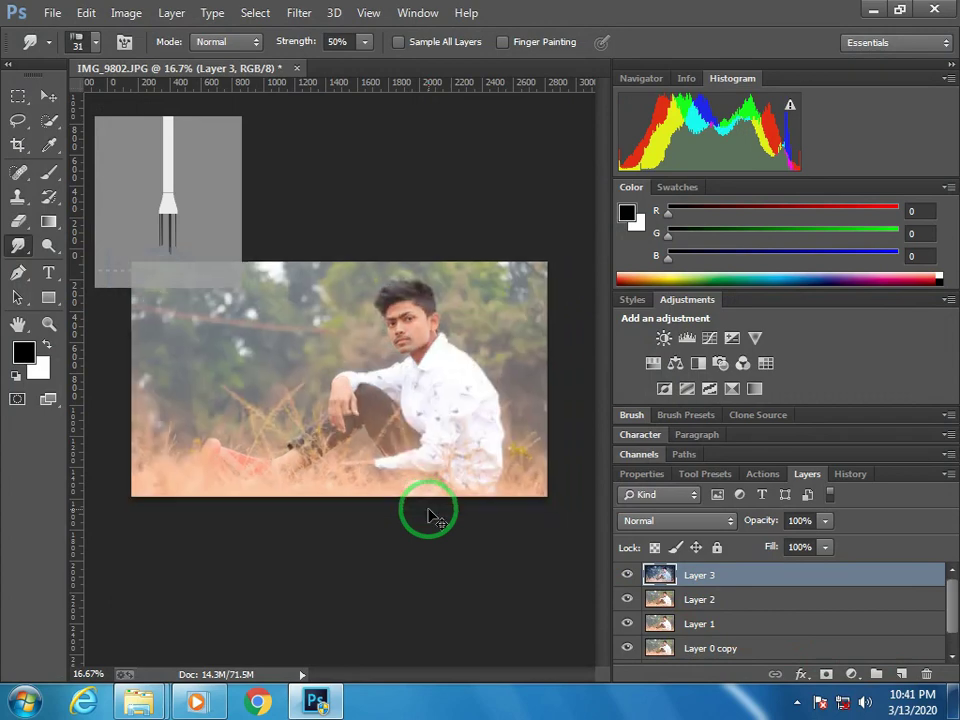
{"action": "key", "text": "ctrl+minus"}
{"action": "key", "text": "ctrl+plus"}
{"action": "key", "text": "ctrl+plus"}
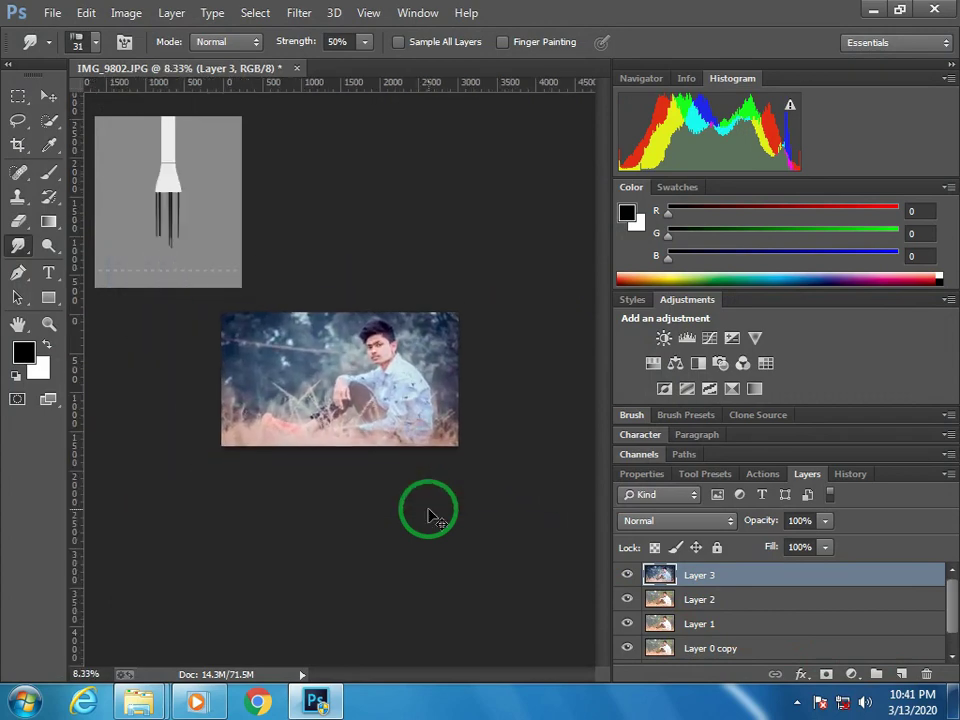
{"action": "left_click", "coordinate": [817, 539]}
{"action": "left_click_drag", "start_coordinate": [797, 543], "coordinate": [791, 545]}
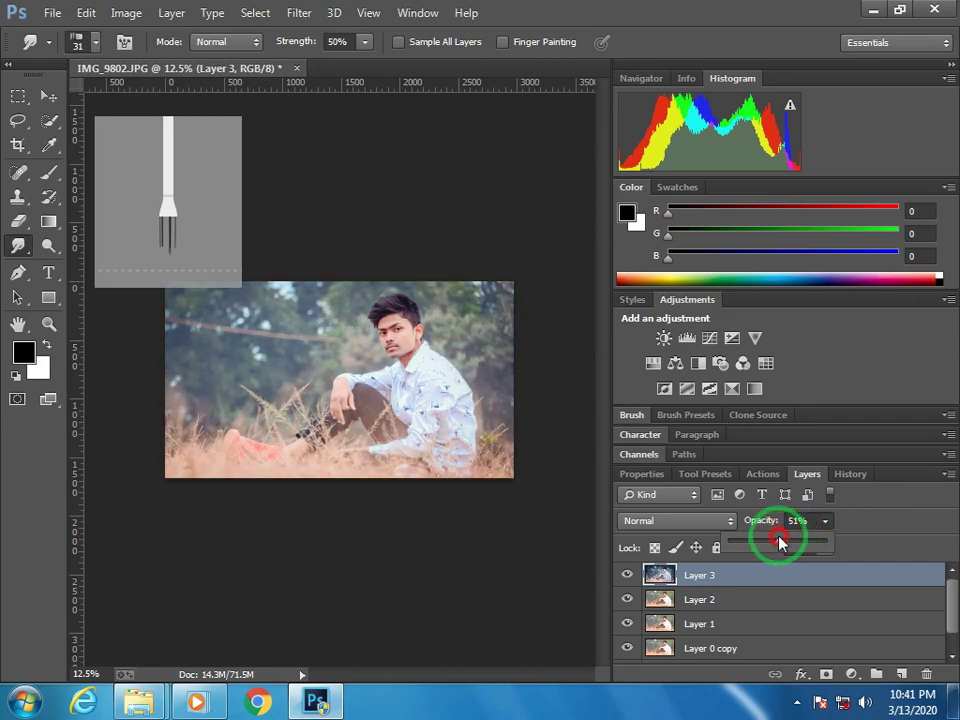
{"action": "left_click_drag", "start_coordinate": [780, 543], "coordinate": [793, 549]}
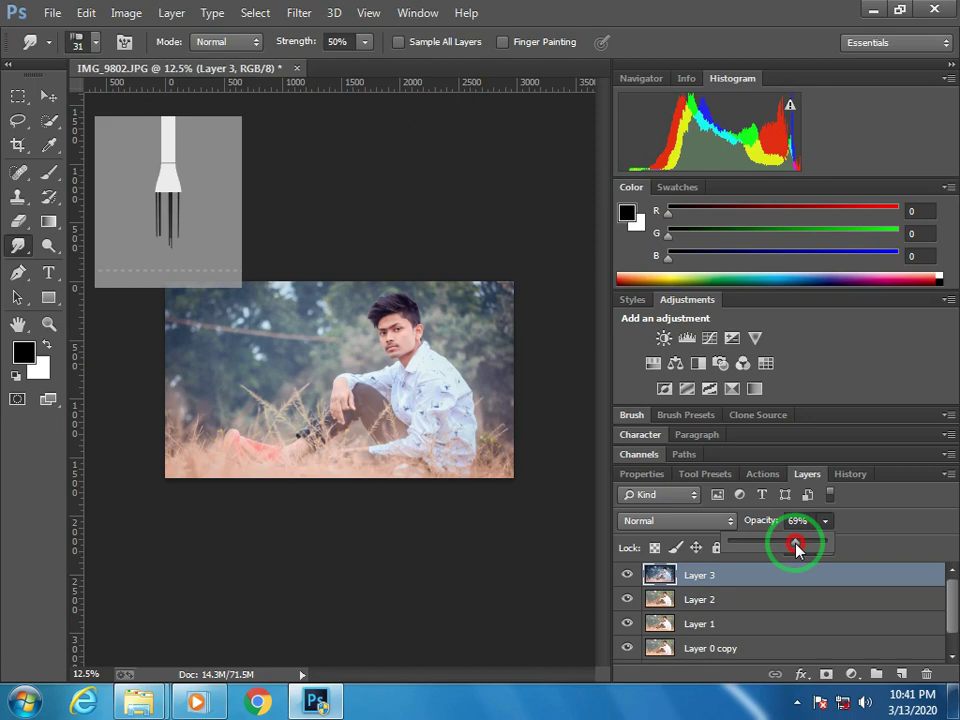
{"action": "left_click_drag", "start_coordinate": [797, 547], "coordinate": [797, 547]}
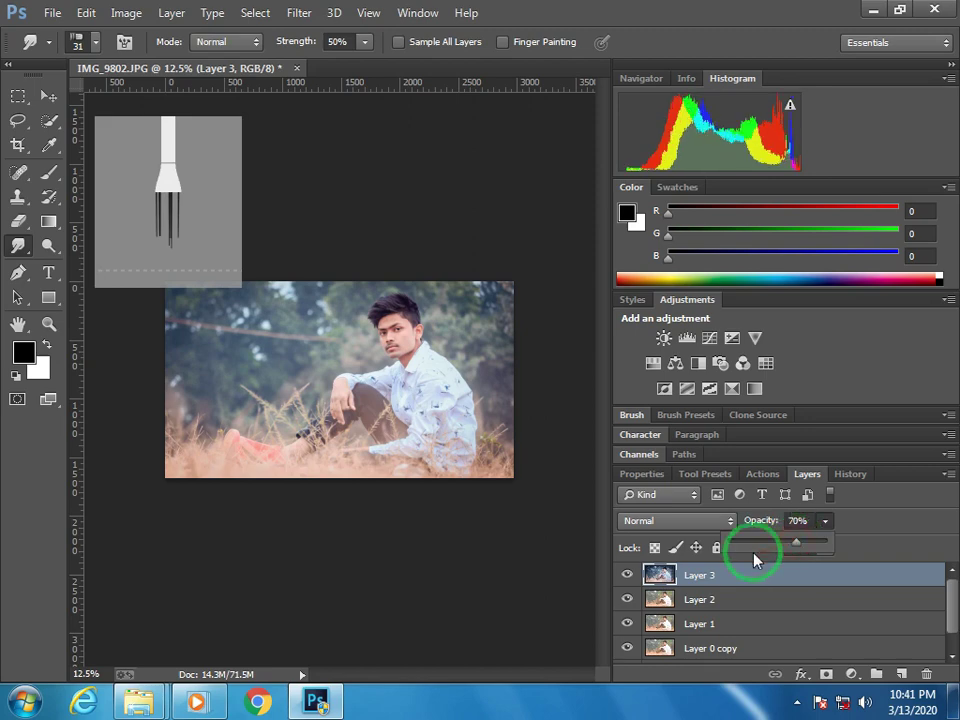
{"action": "key", "text": "ctrl+plus"}
{"action": "key", "text": "ctrl+plus"}
{"action": "key", "text": "ctrl+plus"}
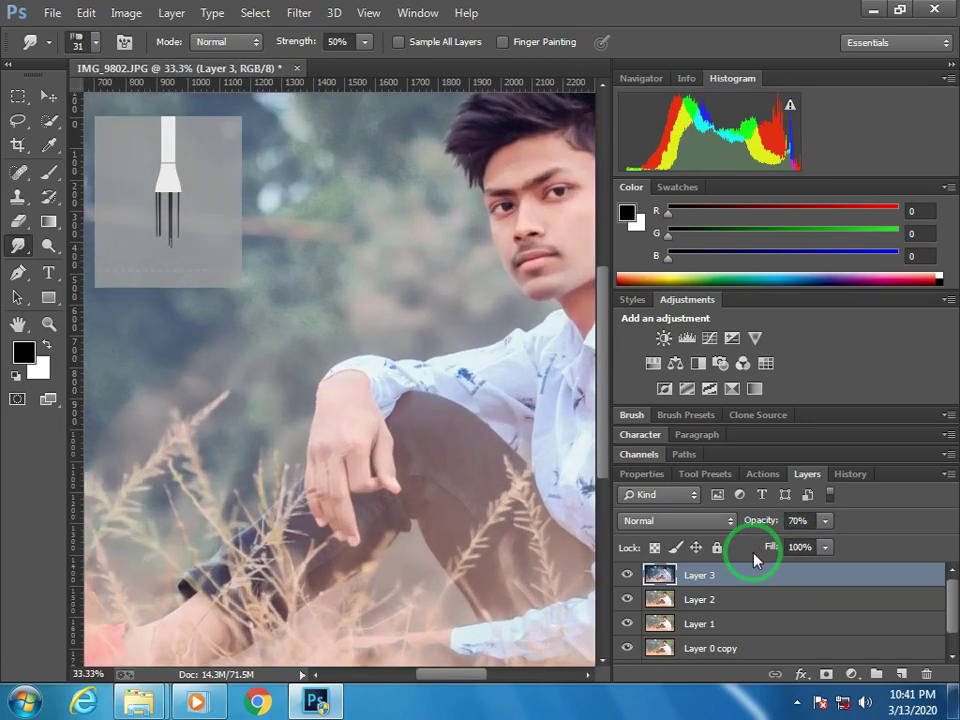
{"action": "key", "text": "ctrl+minus"}
{"action": "key", "text": "ctrl+minus"}
{"action": "key", "text": "ctrl+minus"}
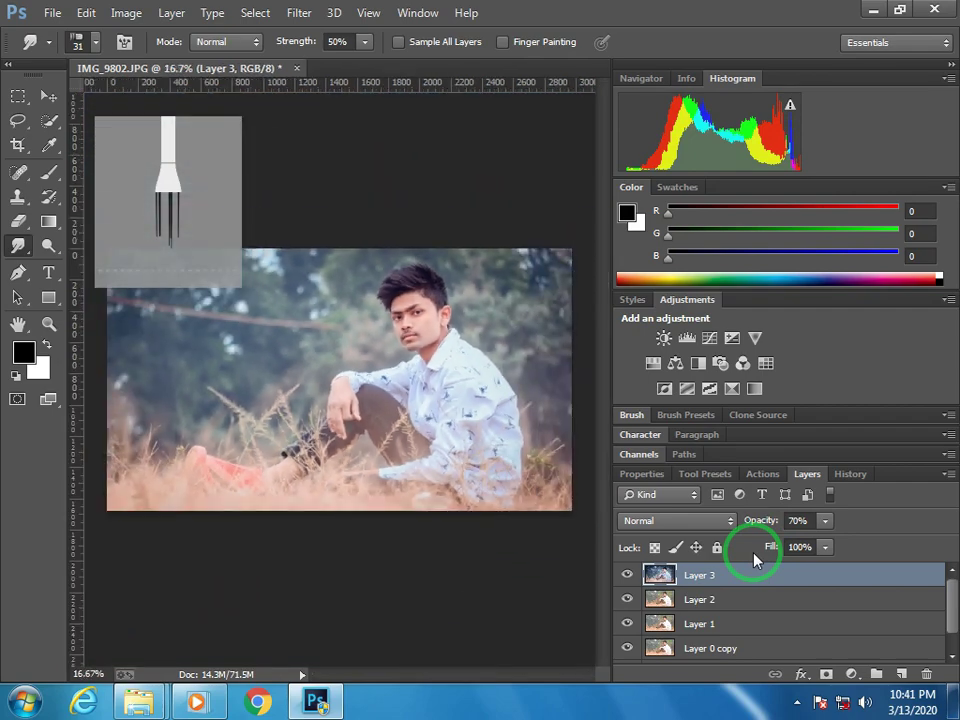
Add a new layer above Layer 3 and apply the merged RGB image to it with Multiply blending at 100% opacity
{"action": "left_click", "coordinate": [905, 676]}
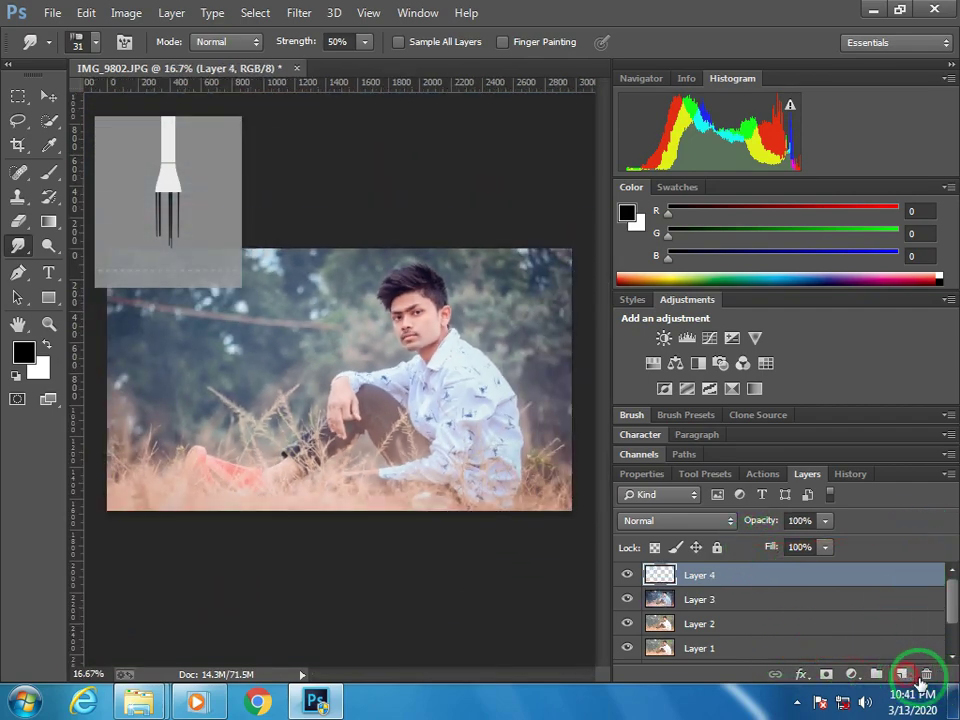
{"action": "left_click", "coordinate": [126, 12]}
{"action": "left_click", "coordinate": [150, 281]}
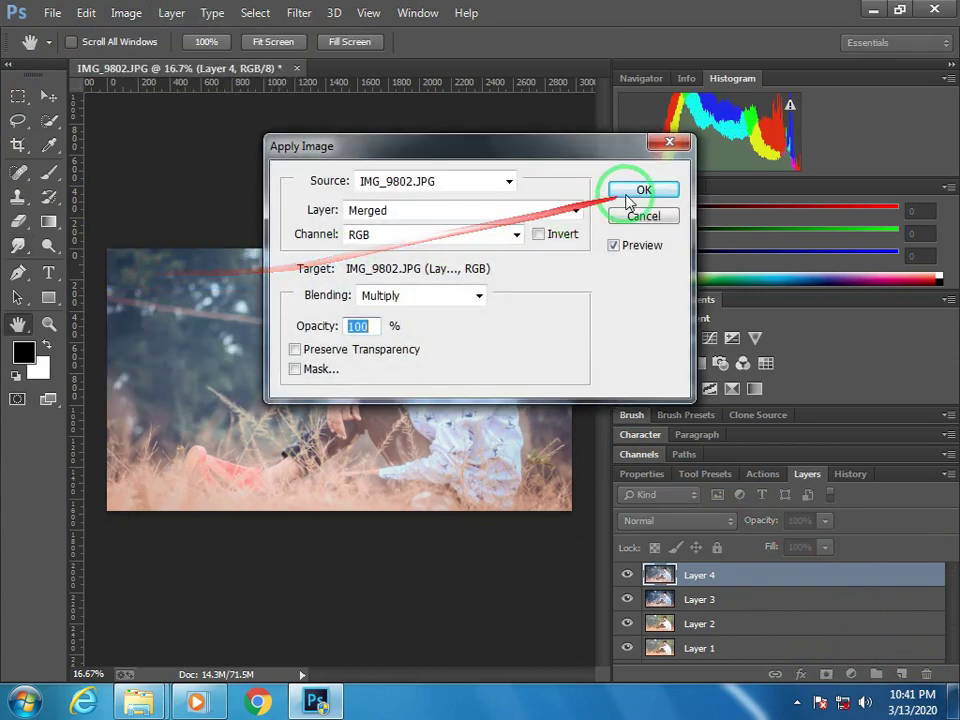
{"action": "left_click", "coordinate": [632, 193]}
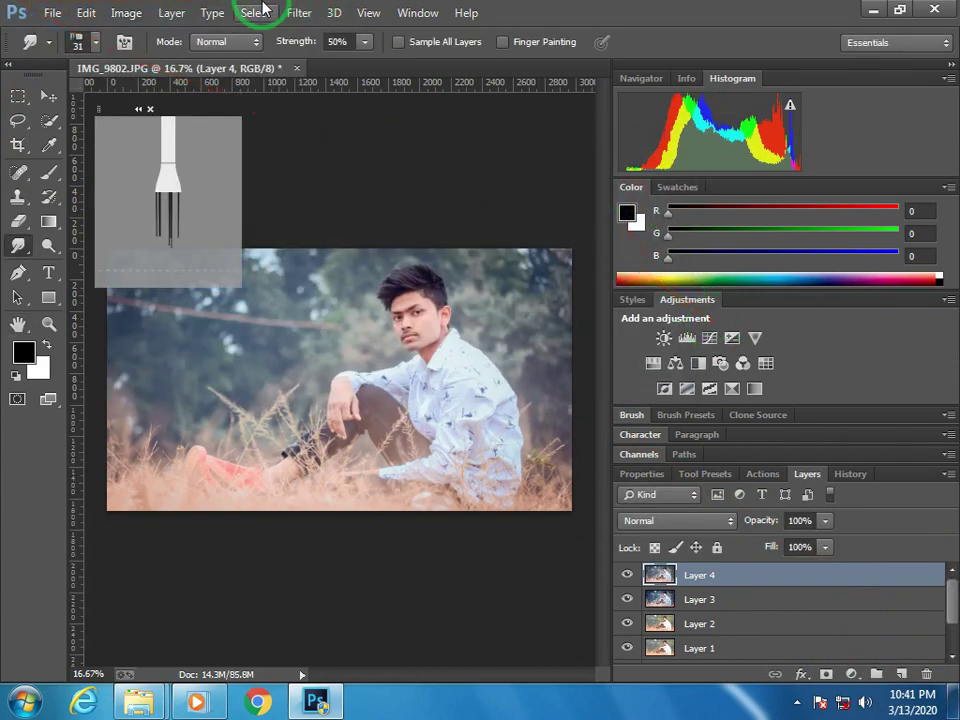
Open the Camera Raw filter on Layer 4 and set Magentas saturation to -100 and Purples saturation to -39
{"action": "left_click", "coordinate": [301, 12]}
{"action": "left_click", "coordinate": [325, 116]}
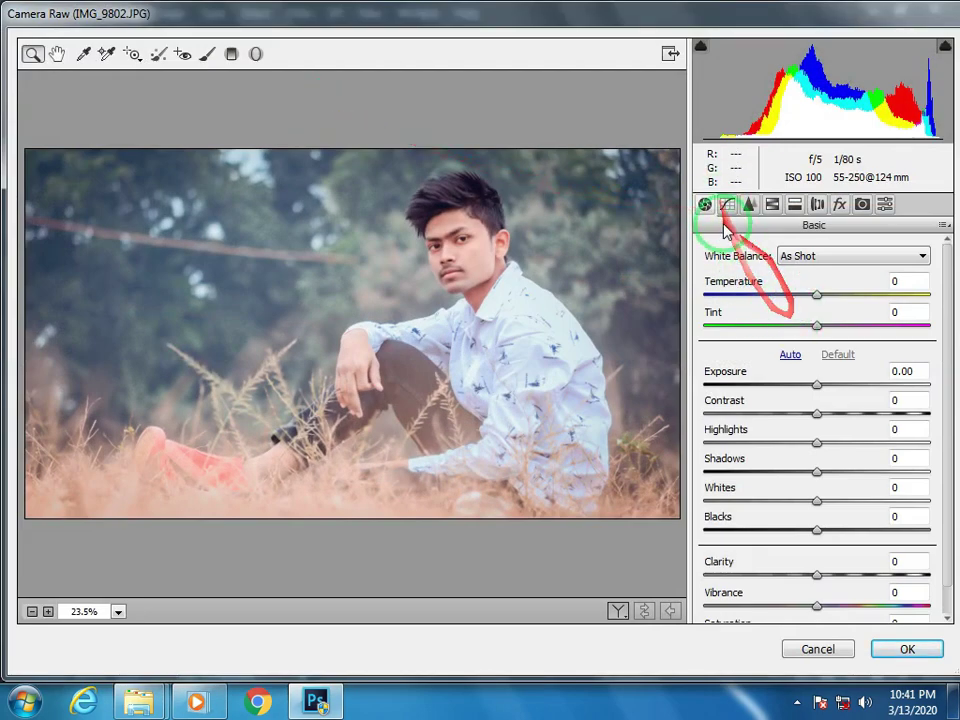
{"action": "left_click", "coordinate": [773, 205]}
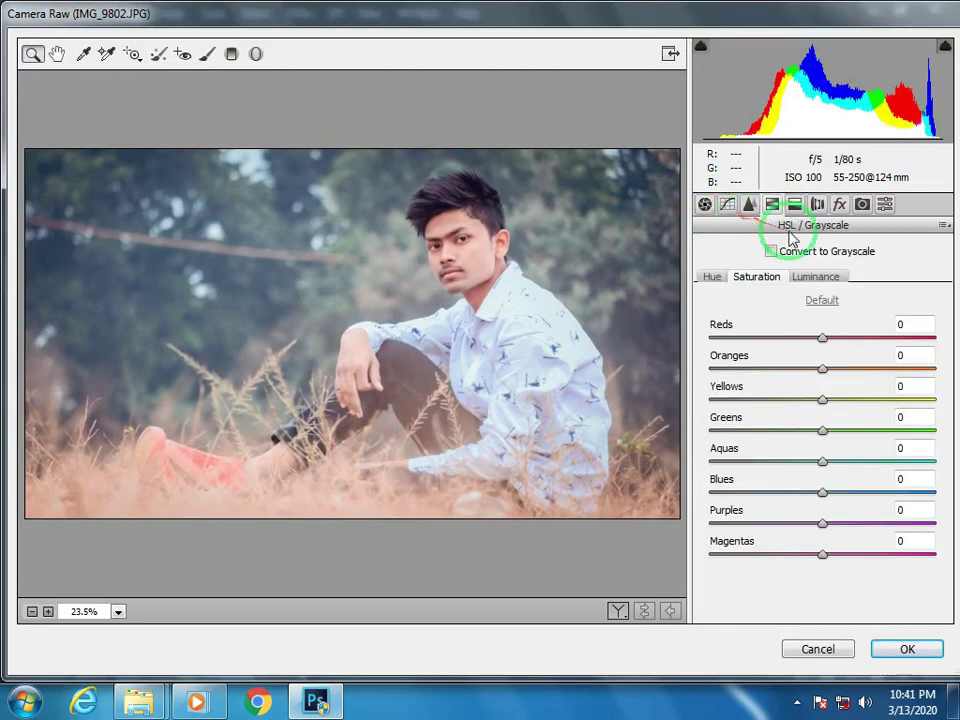
{"action": "left_click_drag", "start_coordinate": [824, 550], "coordinate": [714, 553]}
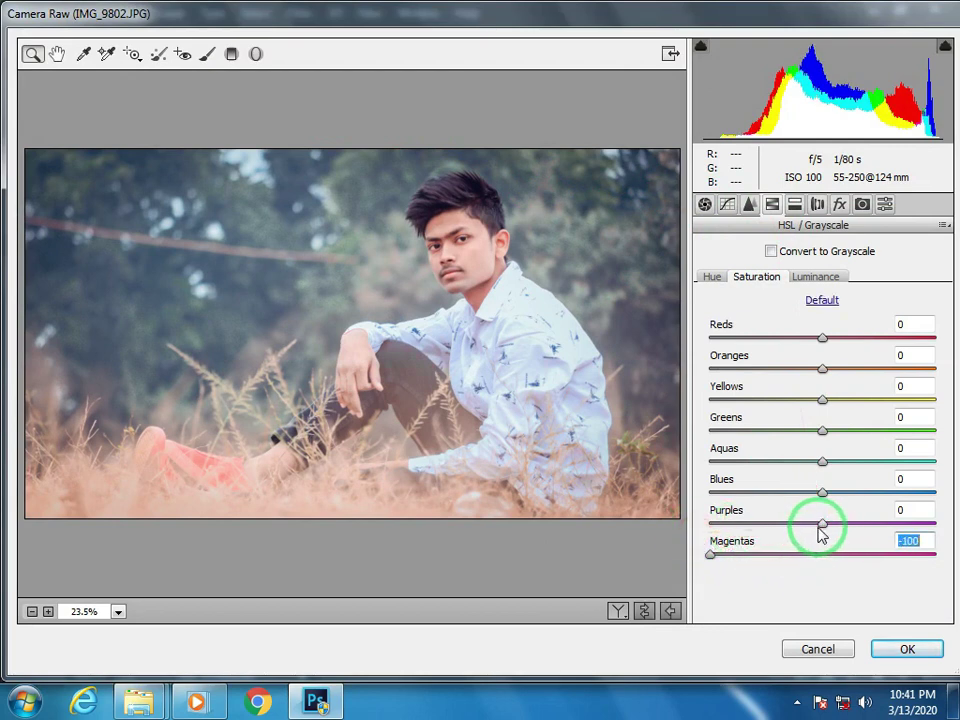
{"action": "mouse_move", "coordinate": [822, 523]}
{"action": "left_mouse_down"}
{"action": "mouse_move", "coordinate": [712, 521]}
{"action": "mouse_move", "coordinate": [852, 514]}
{"action": "mouse_move", "coordinate": [795, 512]}
{"action": "mouse_move", "coordinate": [820, 518]}
{"action": "left_mouse_up"}
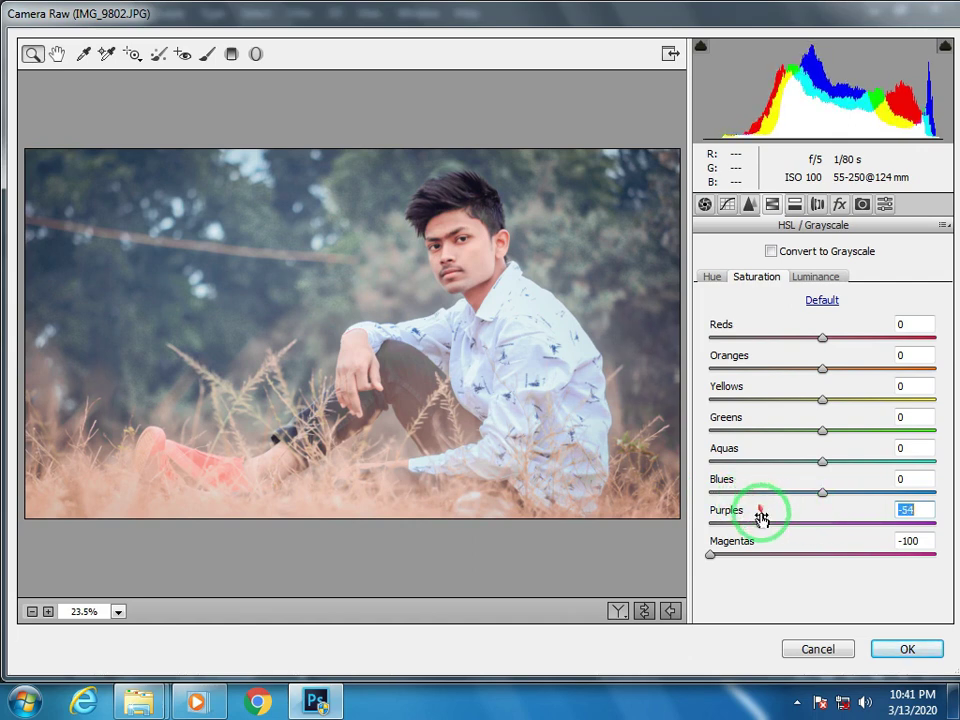
{"action": "left_click_drag", "start_coordinate": [775, 520], "coordinate": [778, 521]}
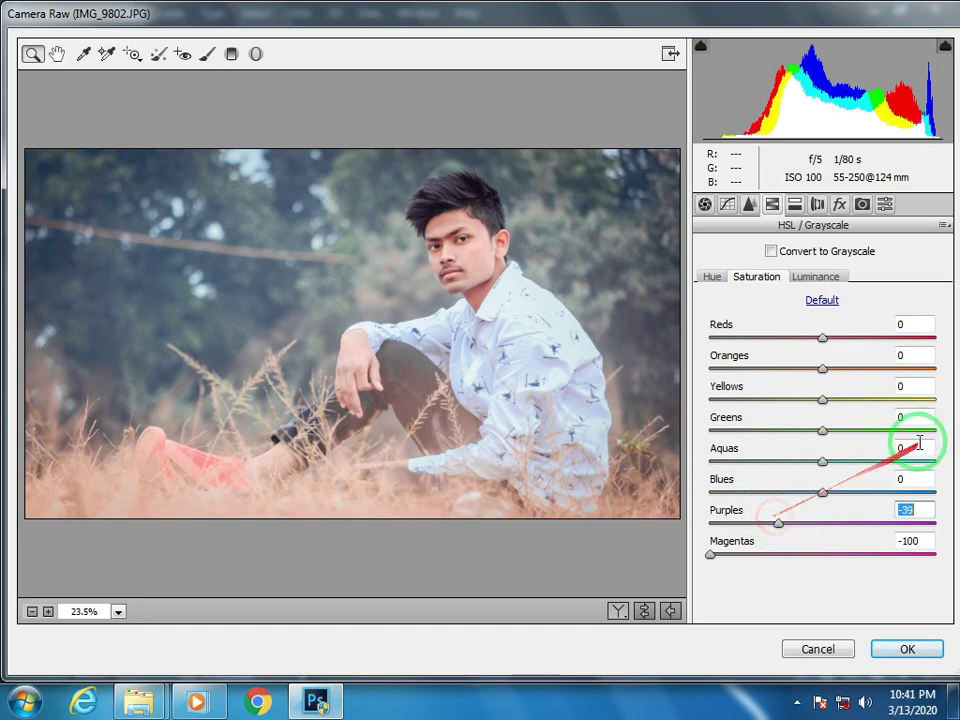
Set Oranges luminance to +2 and saturation of Greens to +100, Yellows to +48 and Aquas to +26, and apply the filter to Layer 4
{"action": "left_click", "coordinate": [814, 279]}
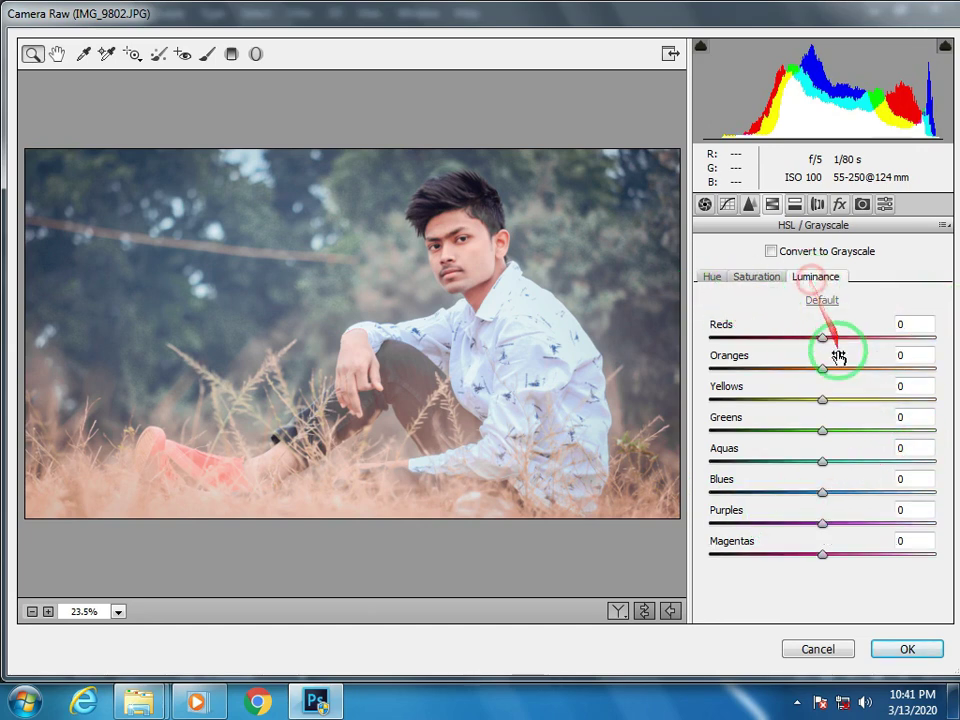
{"action": "left_click_drag", "start_coordinate": [835, 362], "coordinate": [824, 362]}
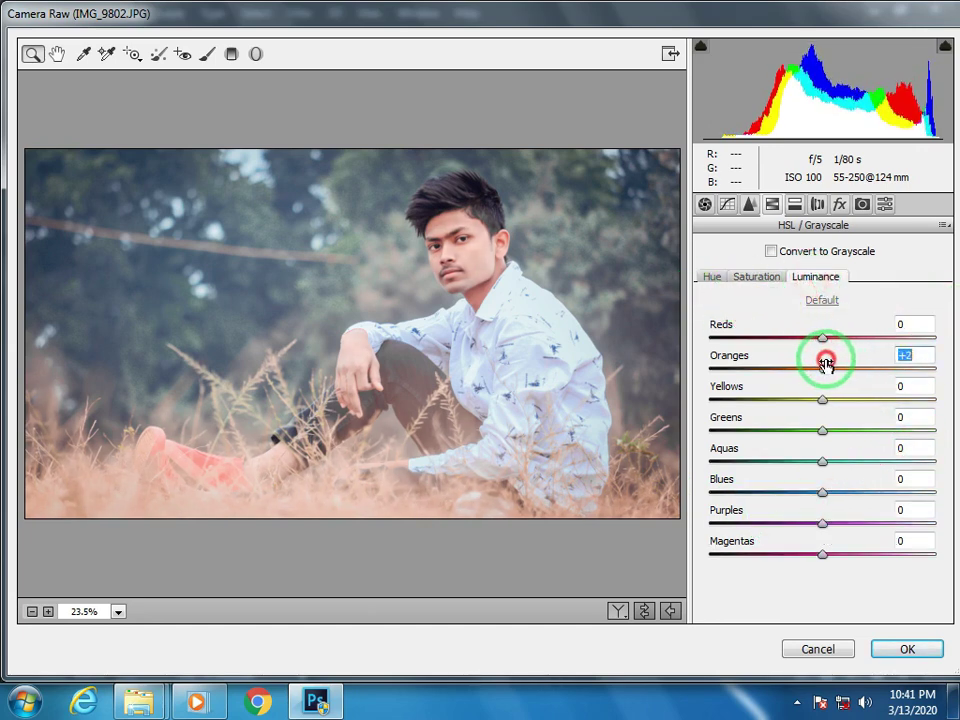
{"action": "left_click", "coordinate": [756, 277]}
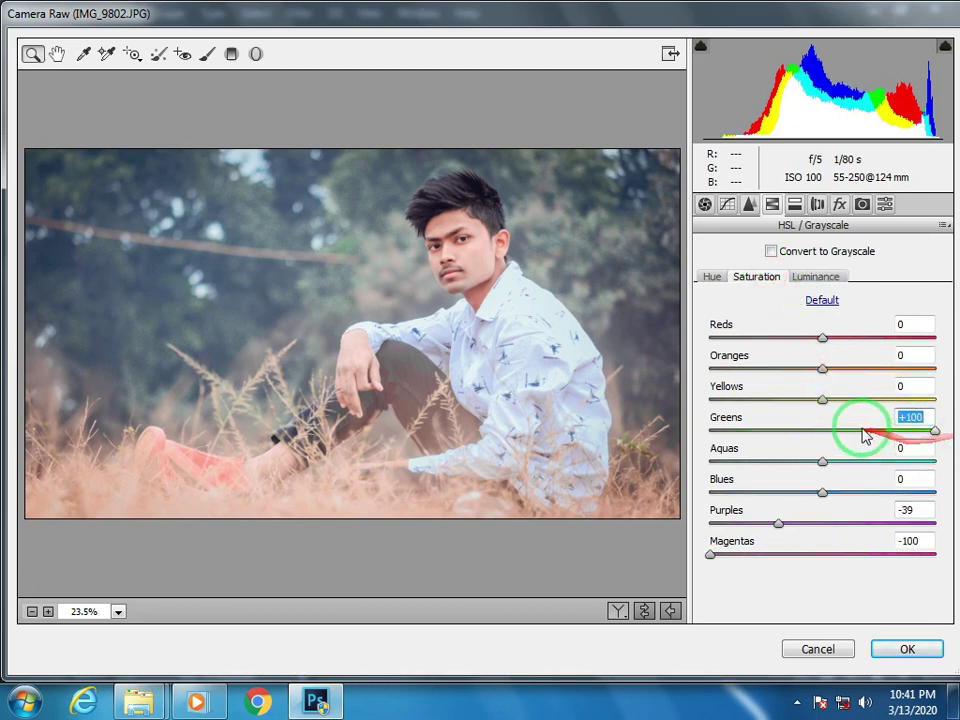
{"action": "mouse_move", "coordinate": [825, 460]}
{"action": "left_mouse_down"}
{"action": "mouse_move", "coordinate": [842, 456]}
{"action": "mouse_move", "coordinate": [825, 457]}
{"action": "left_mouse_up"}
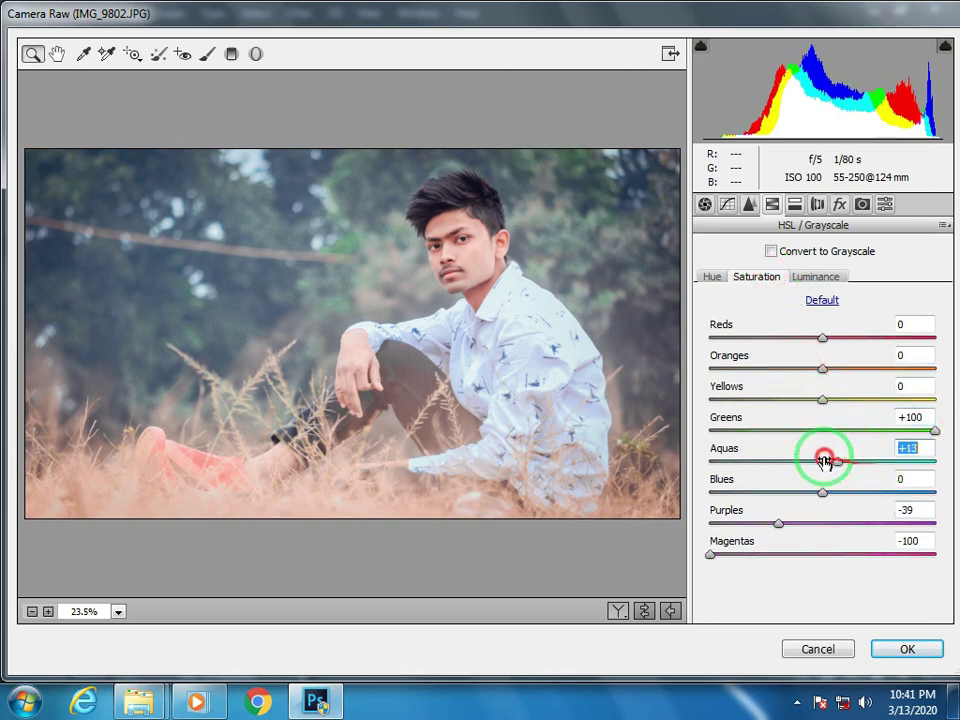
{"action": "left_click_drag", "start_coordinate": [840, 401], "coordinate": [876, 399]}
{"action": "left_click_drag", "start_coordinate": [829, 461], "coordinate": [850, 458]}
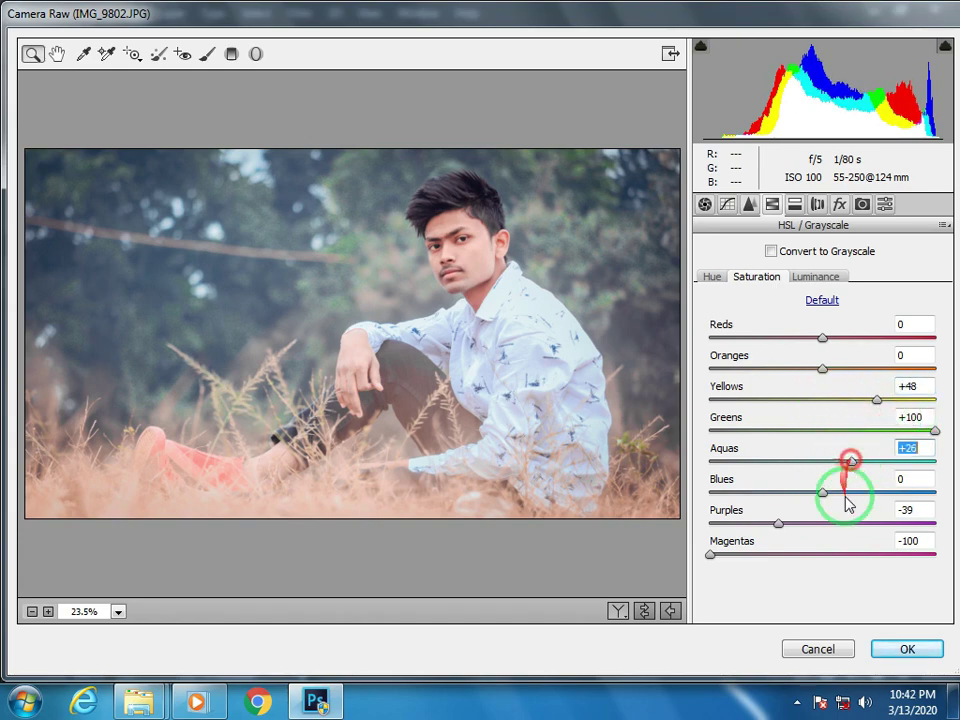
{"action": "left_click", "coordinate": [904, 649]}
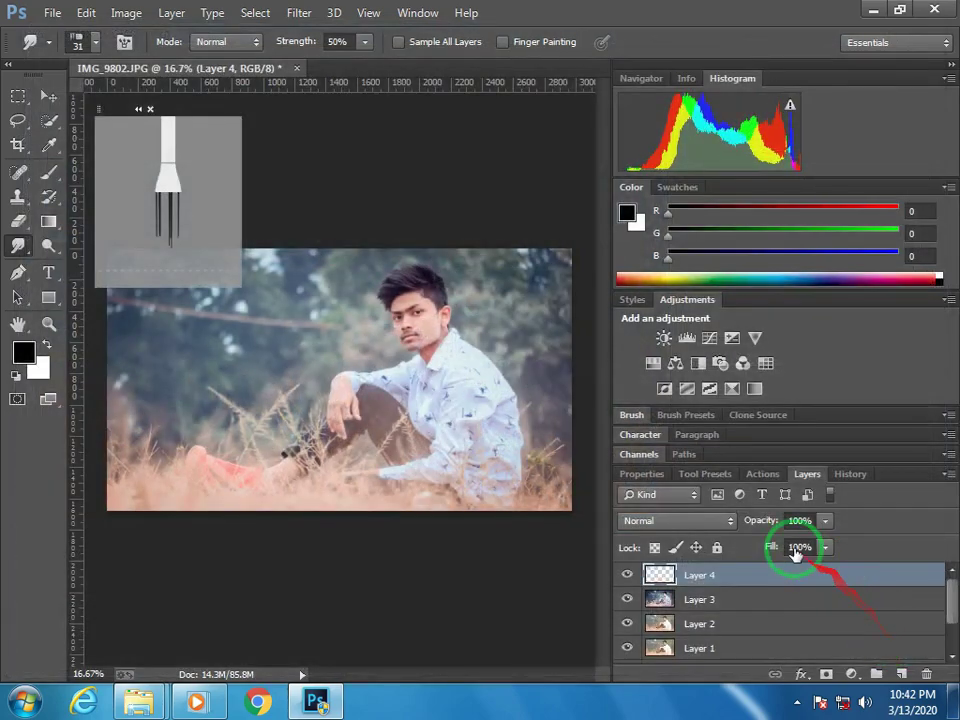
Add a new layer above Layer 4 and fill it with the merged picture using Apply Image
{"action": "left_click", "coordinate": [903, 673]}
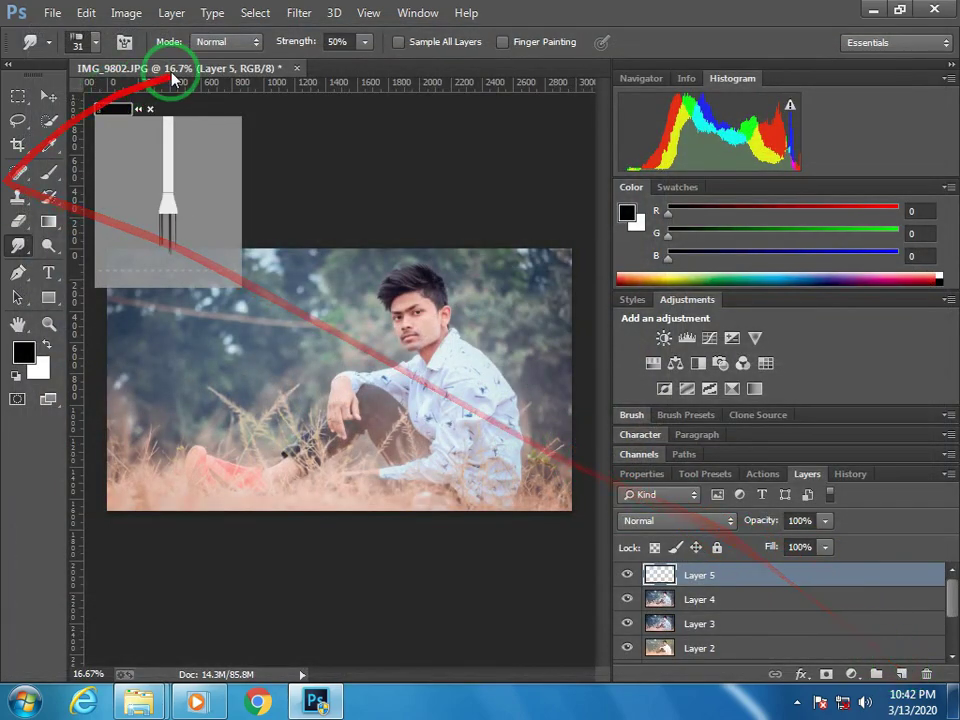
{"action": "left_click", "coordinate": [126, 13]}
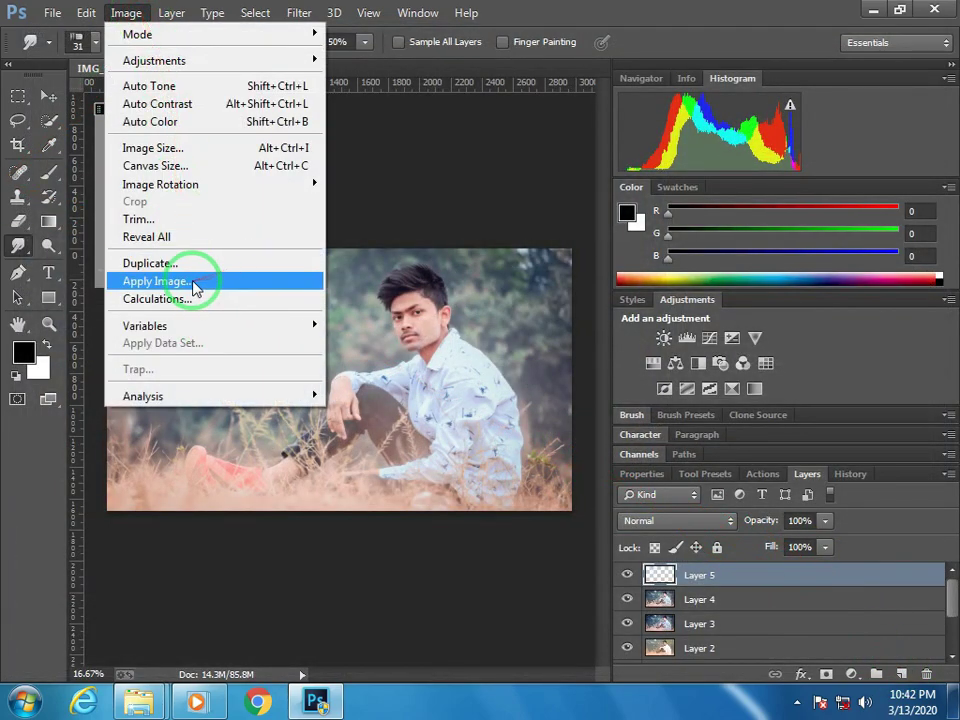
{"action": "left_click", "coordinate": [192, 282]}
{"action": "left_click", "coordinate": [644, 190]}
{"action": "key", "text": "r"}
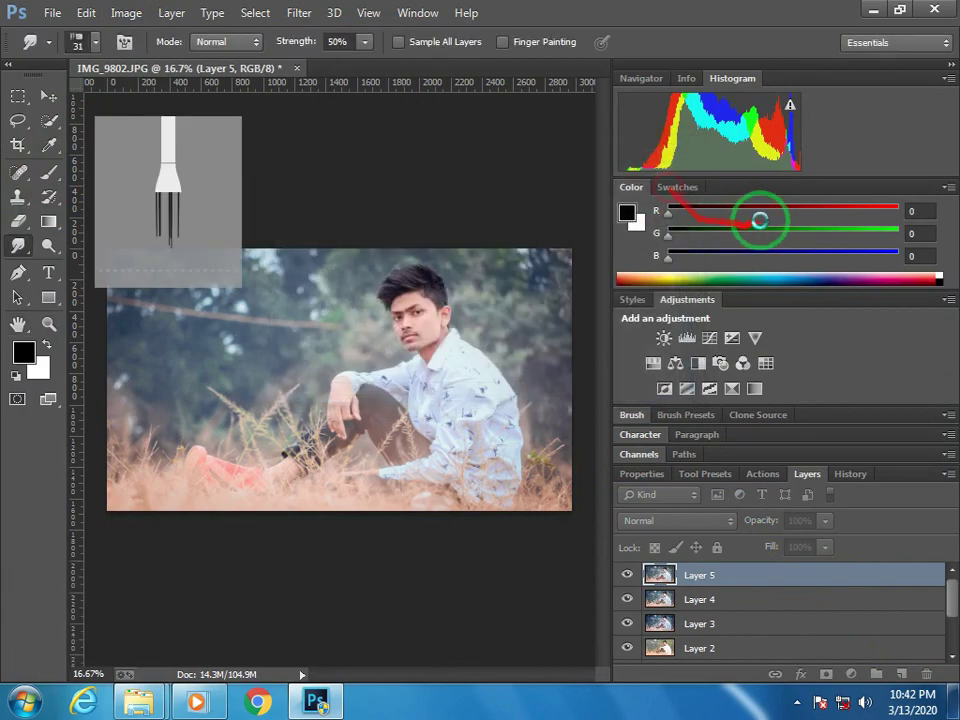
Open the Camera Raw filter on Layer 5 and preview the presets with out green, smoke and pop up by u2studio -5
{"action": "left_click", "coordinate": [295, 13]}
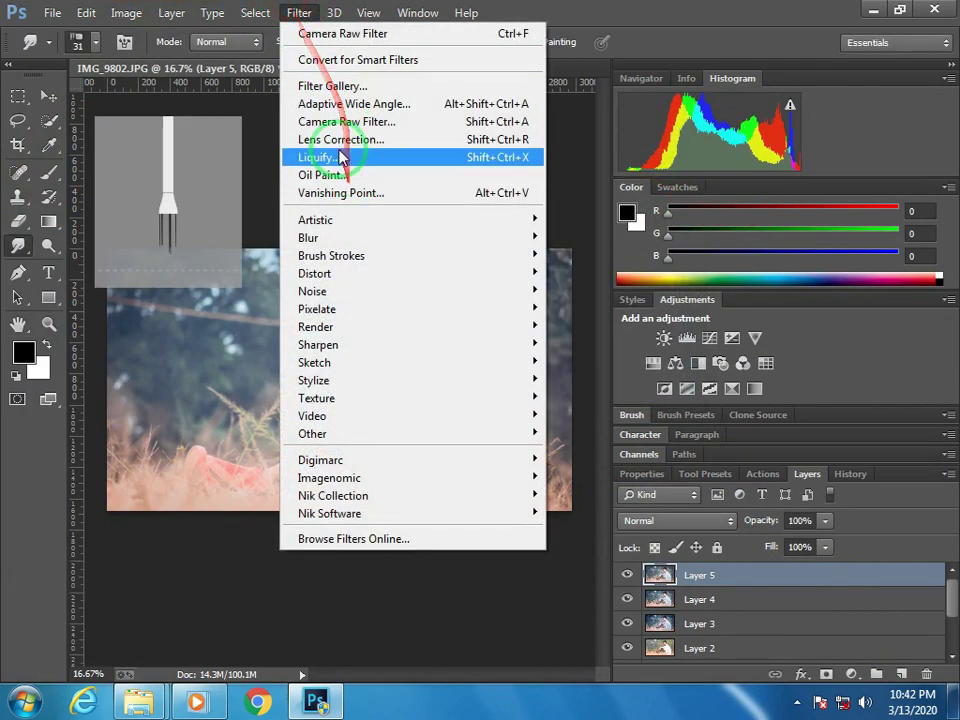
{"action": "left_click", "coordinate": [349, 122]}
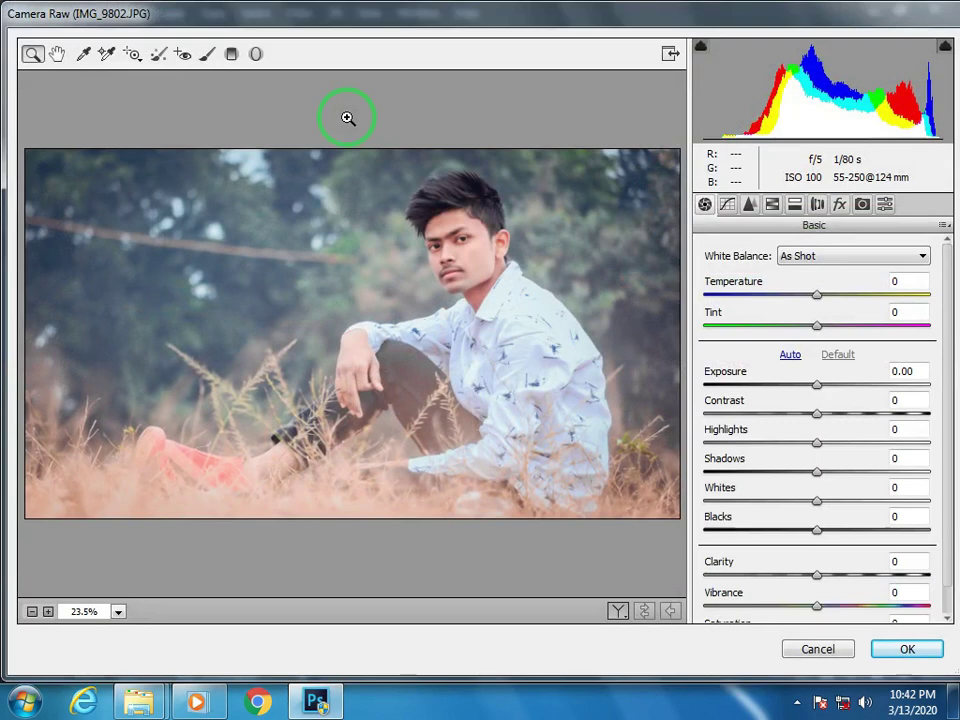
{"action": "left_click", "coordinate": [885, 204]}
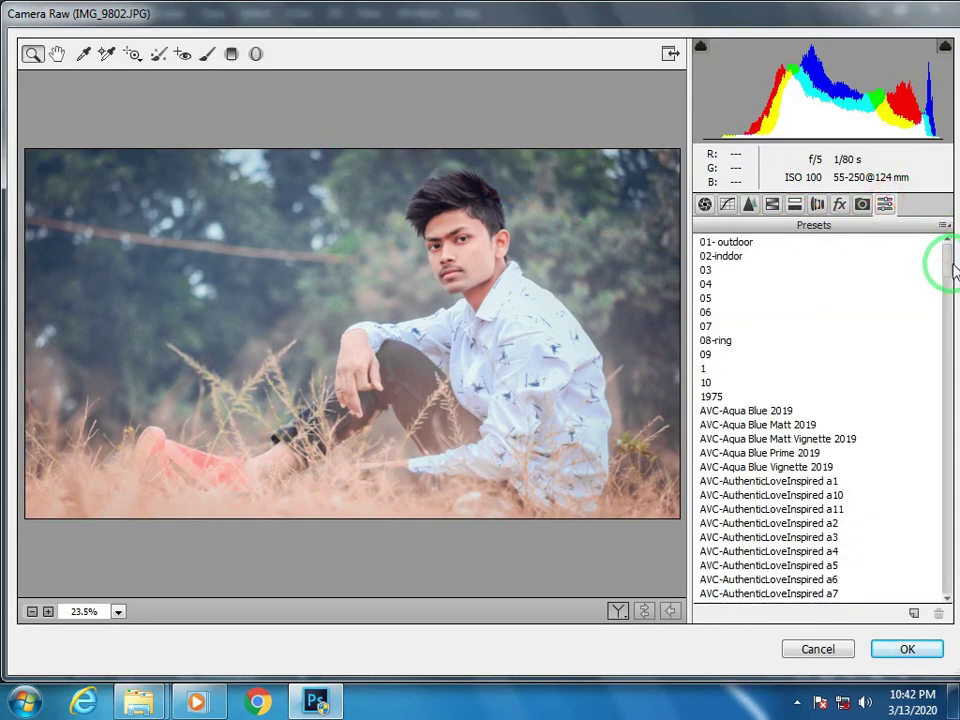
{"action": "left_click_drag", "start_coordinate": [945, 258], "coordinate": [936, 602]}
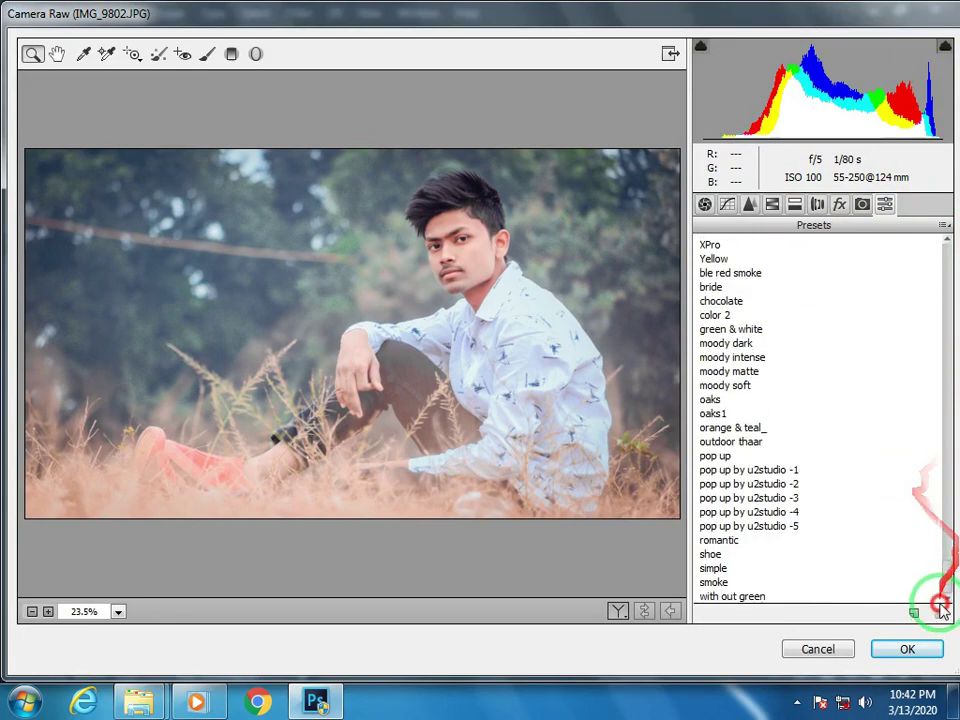
{"action": "left_click", "coordinate": [724, 598]}
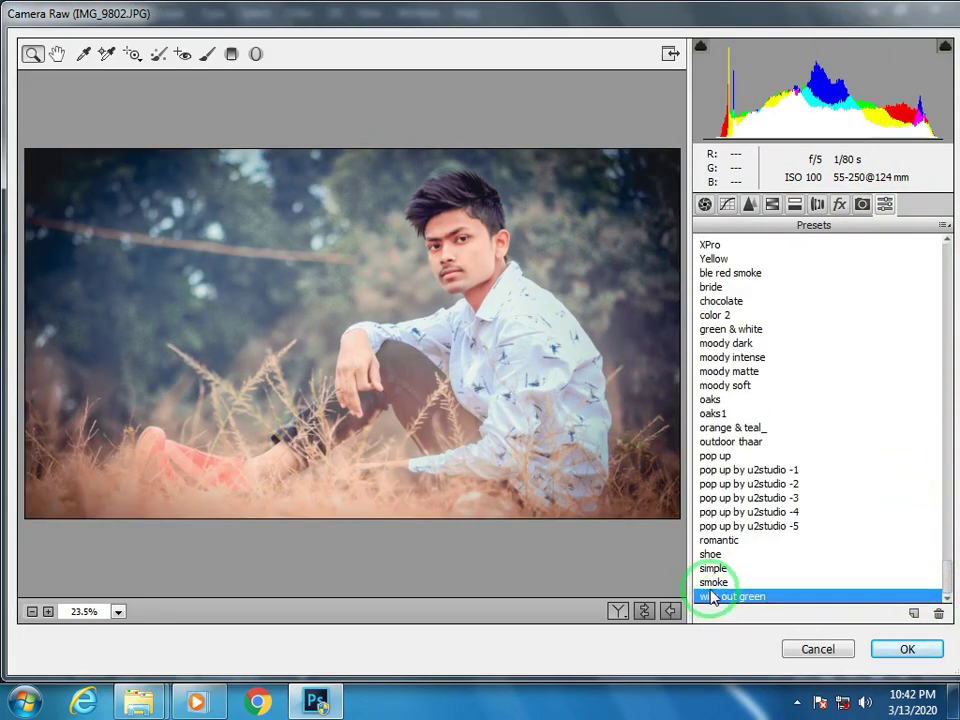
{"action": "left_click", "coordinate": [712, 584]}
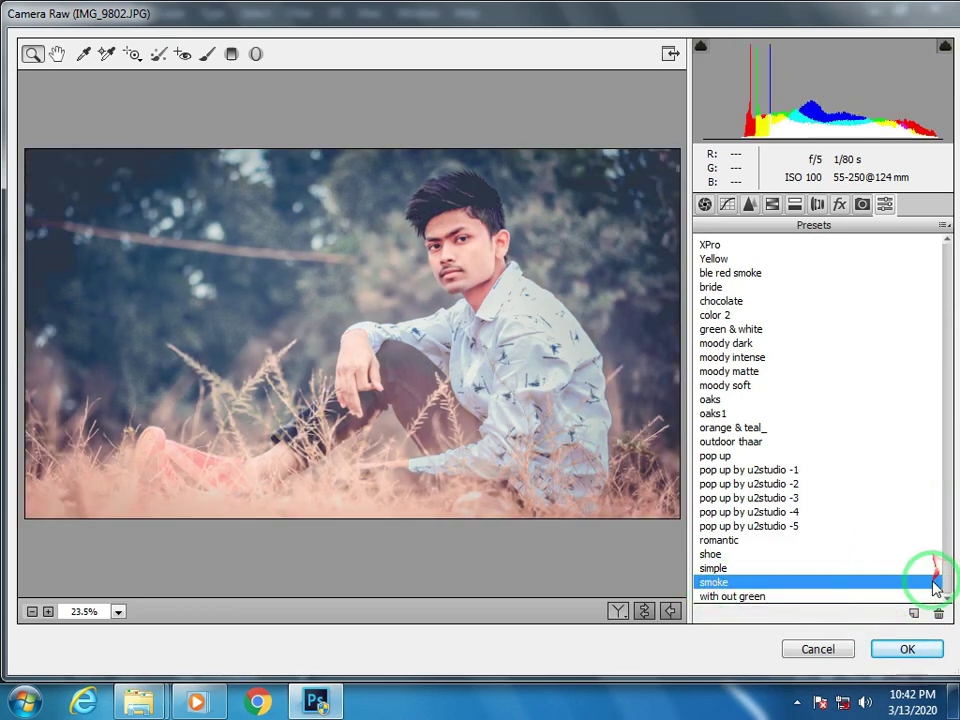
{"action": "left_click", "coordinate": [779, 527]}
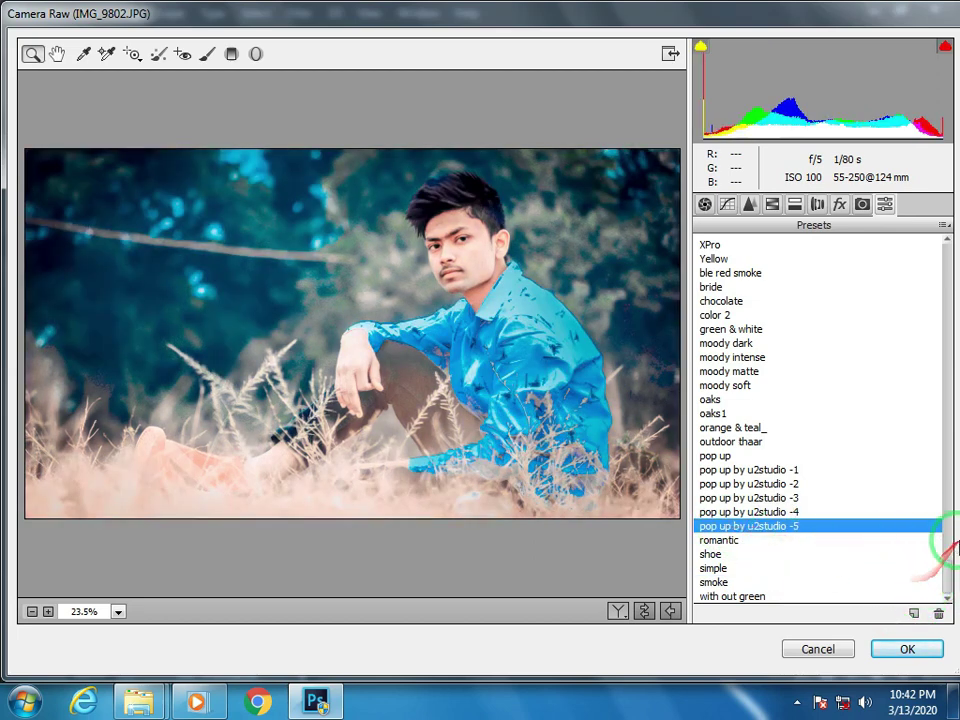
Preview the presets Tazza, Teal Green, Street Urban, Prateek - Rich Urban Effect and Prateek - Pink and Blue Color Effect
{"action": "left_click_drag", "start_coordinate": [945, 587], "coordinate": [938, 497]}
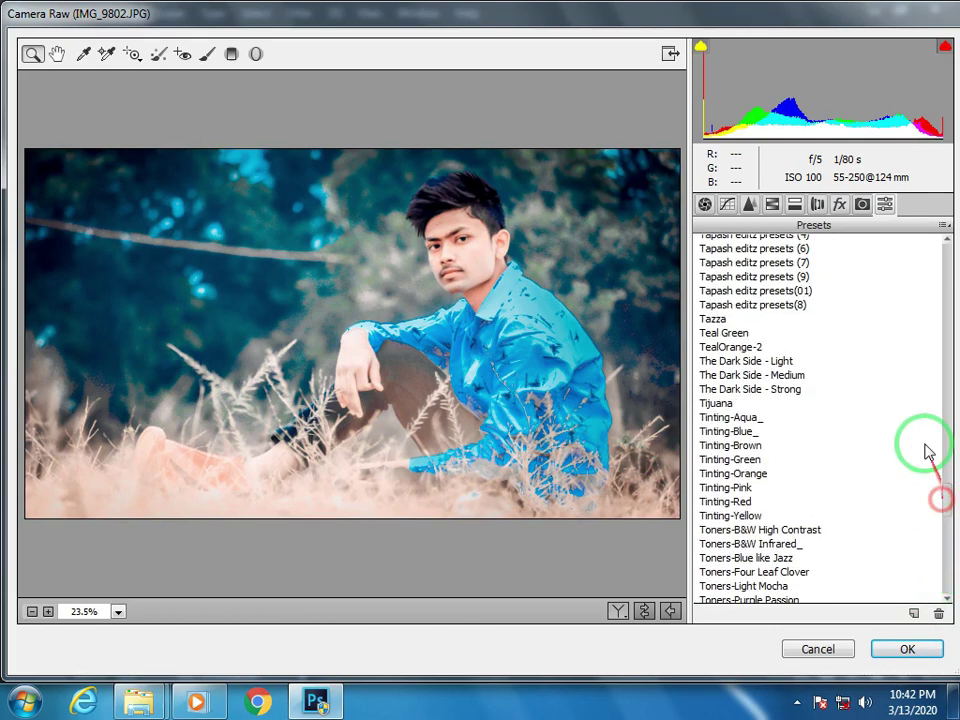
{"action": "left_click", "coordinate": [715, 319]}
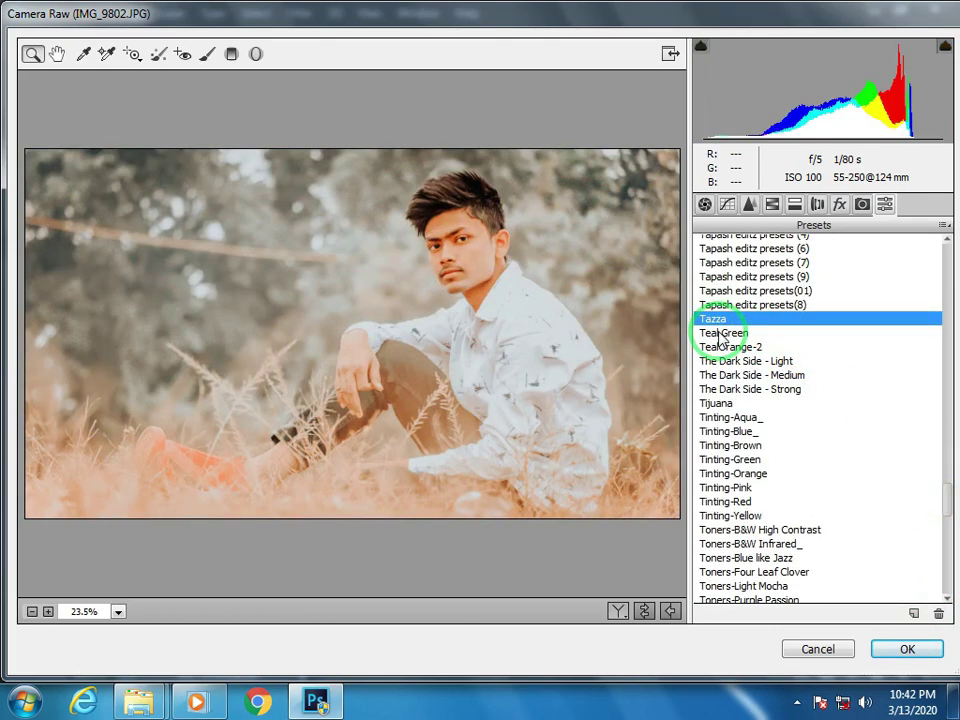
{"action": "left_click", "coordinate": [723, 334]}
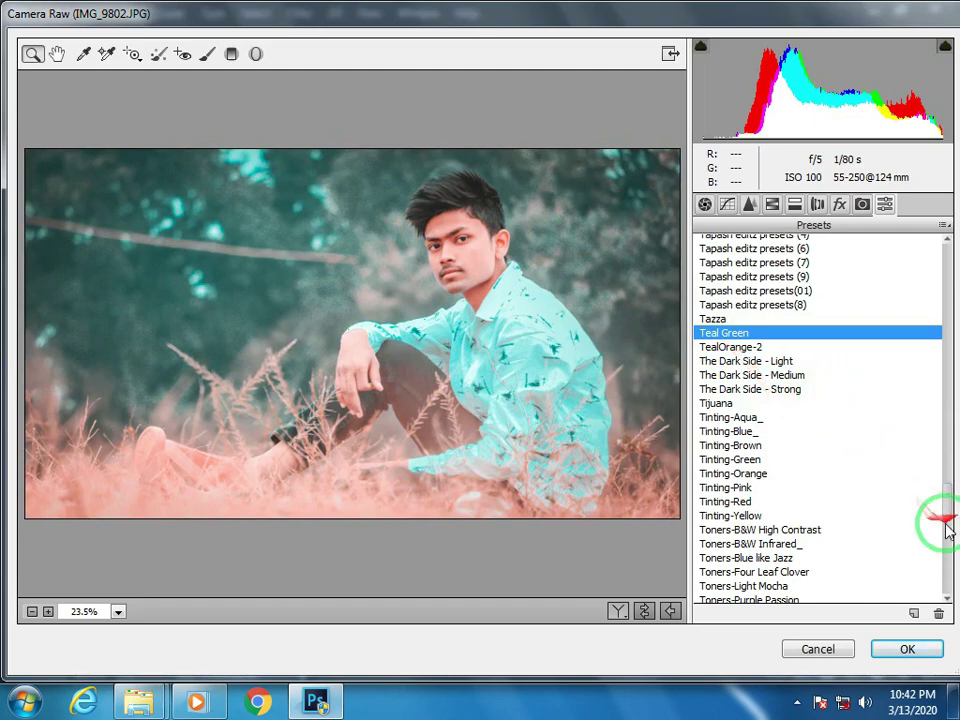
{"action": "left_click_drag", "start_coordinate": [946, 515], "coordinate": [949, 478]}
{"action": "left_click", "coordinate": [742, 438]}
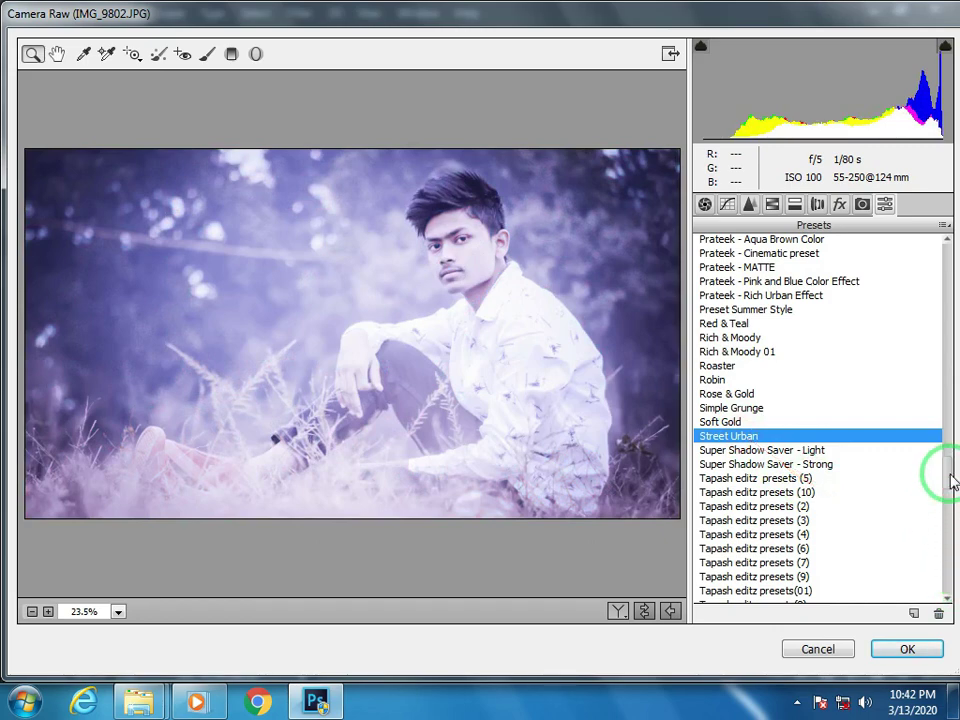
{"action": "left_click_drag", "start_coordinate": [951, 482], "coordinate": [946, 454]}
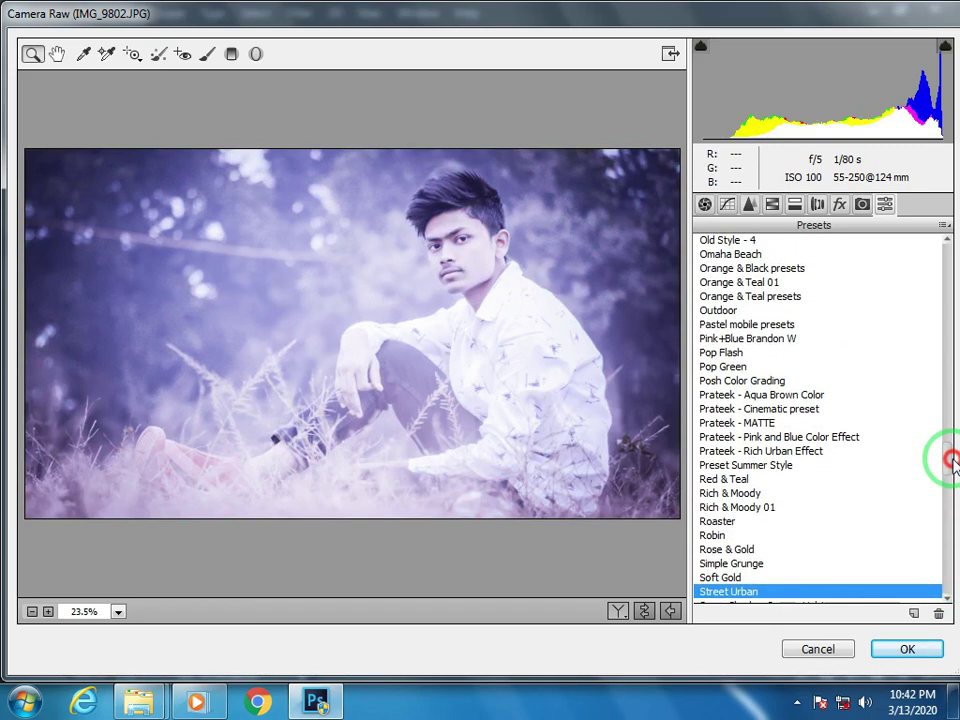
{"action": "left_click", "coordinate": [797, 452]}
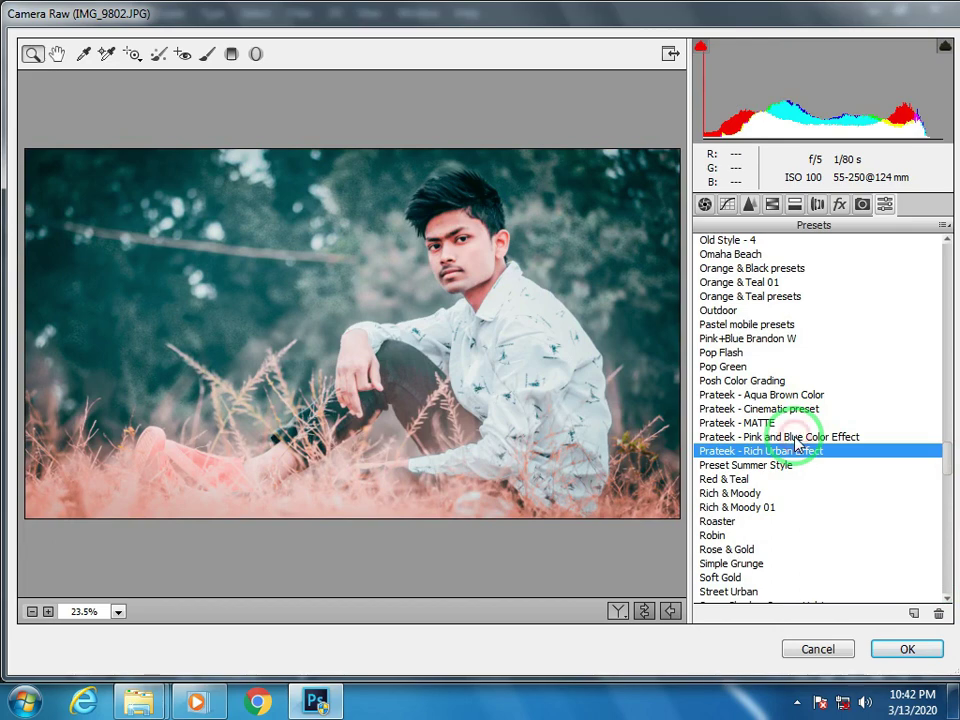
{"action": "left_click", "coordinate": [797, 438]}
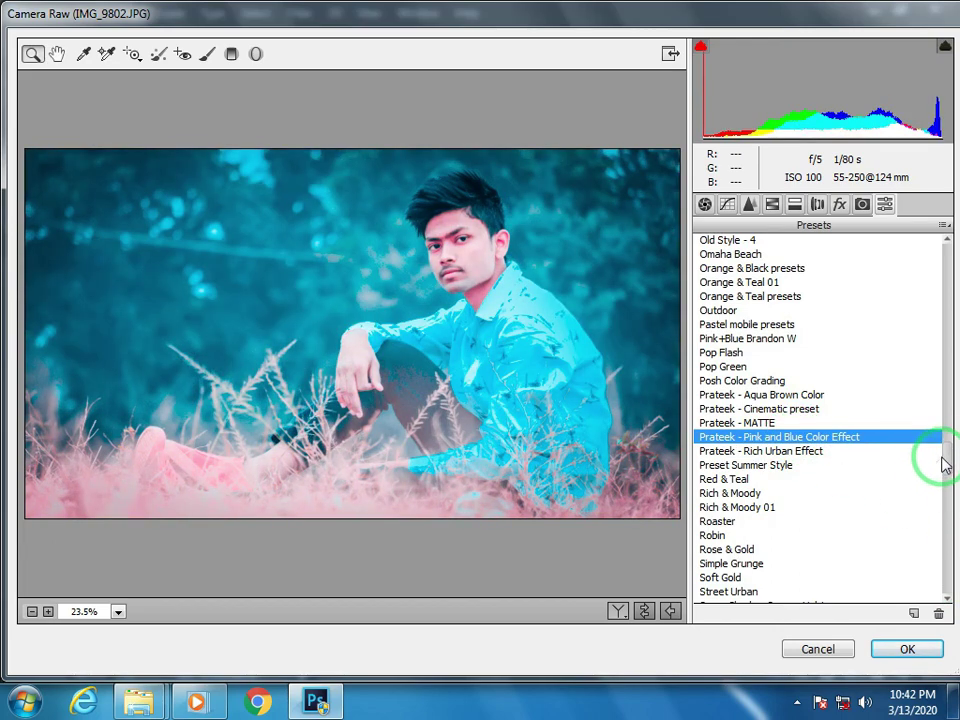
Compare the Gopal Pathak Urban, Orange and blue presets and apply Gopal Pathak Urban to Layer 5
{"action": "left_click_drag", "start_coordinate": [947, 462], "coordinate": [951, 400]}
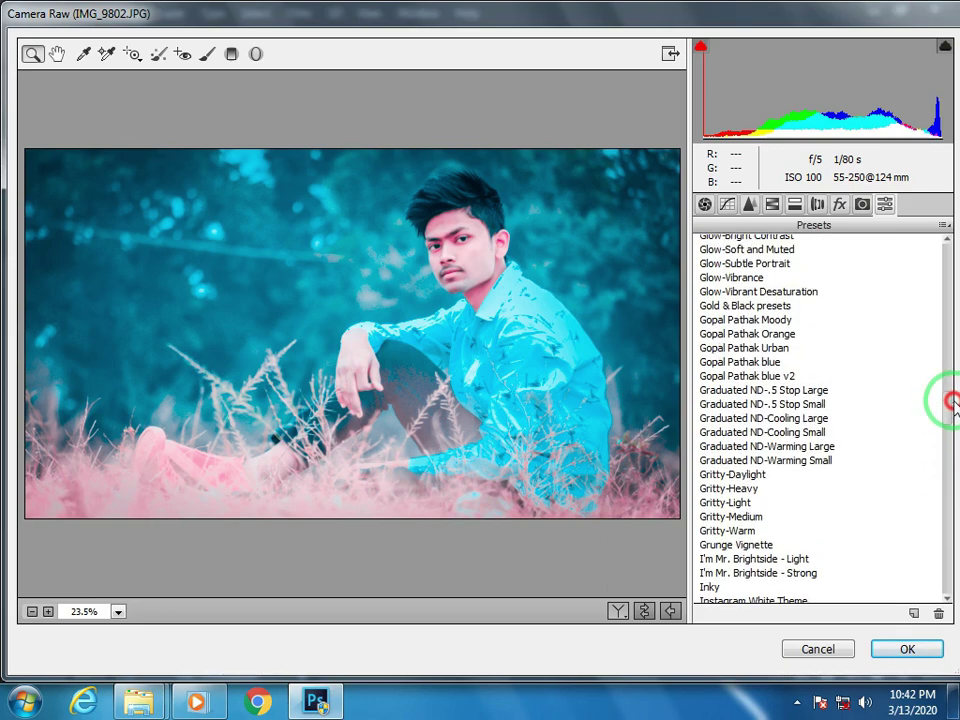
{"action": "left_click", "coordinate": [757, 348]}
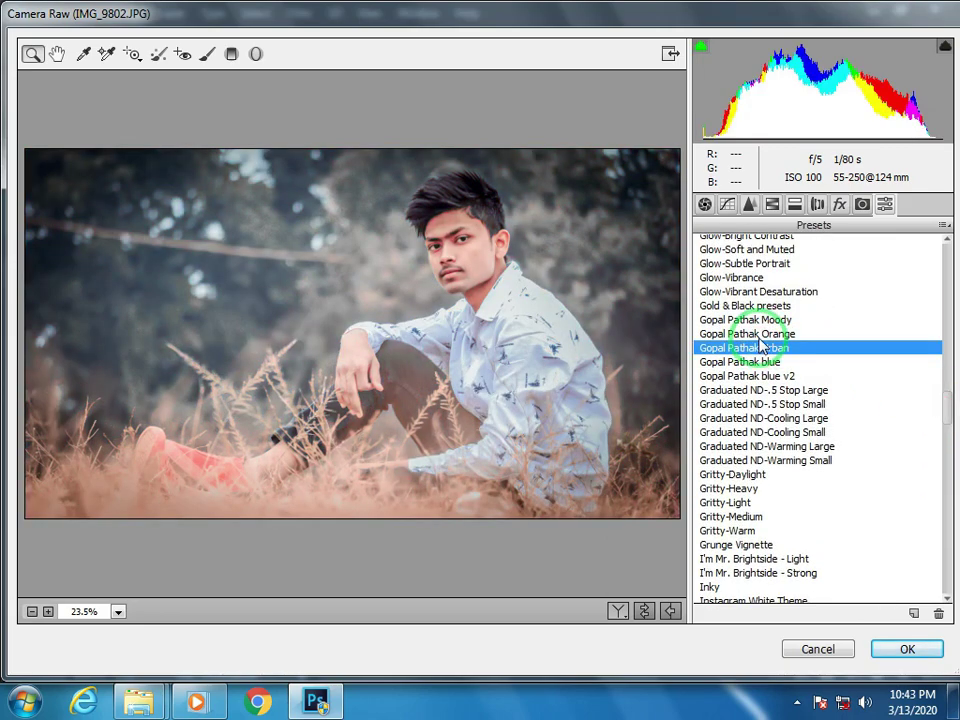
{"action": "left_click", "coordinate": [759, 336]}
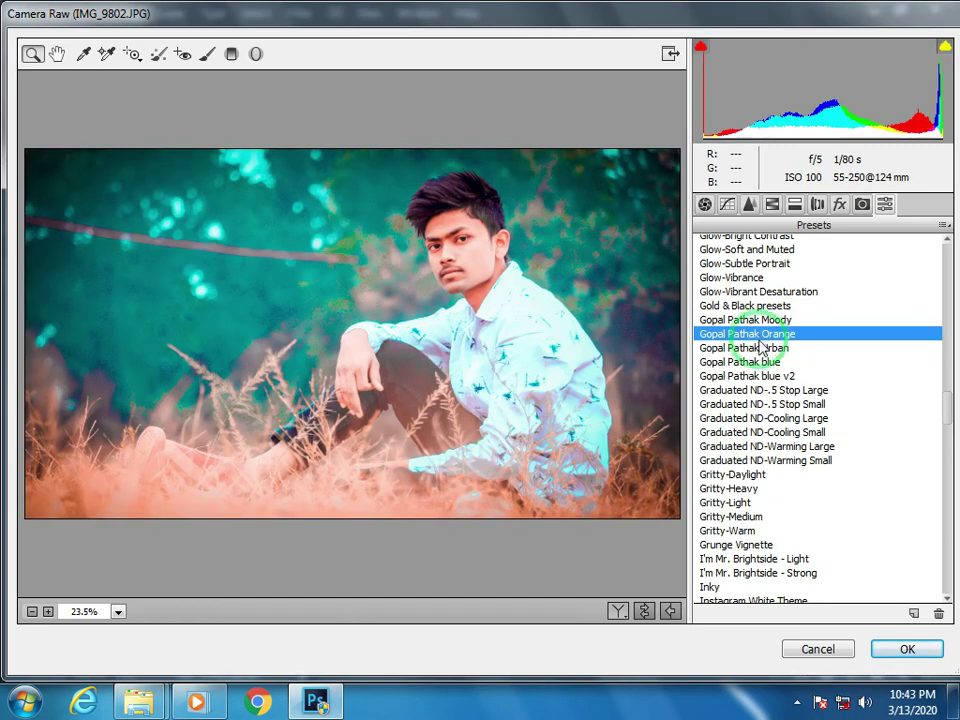
{"action": "left_click", "coordinate": [759, 347]}
{"action": "left_click", "coordinate": [763, 362]}
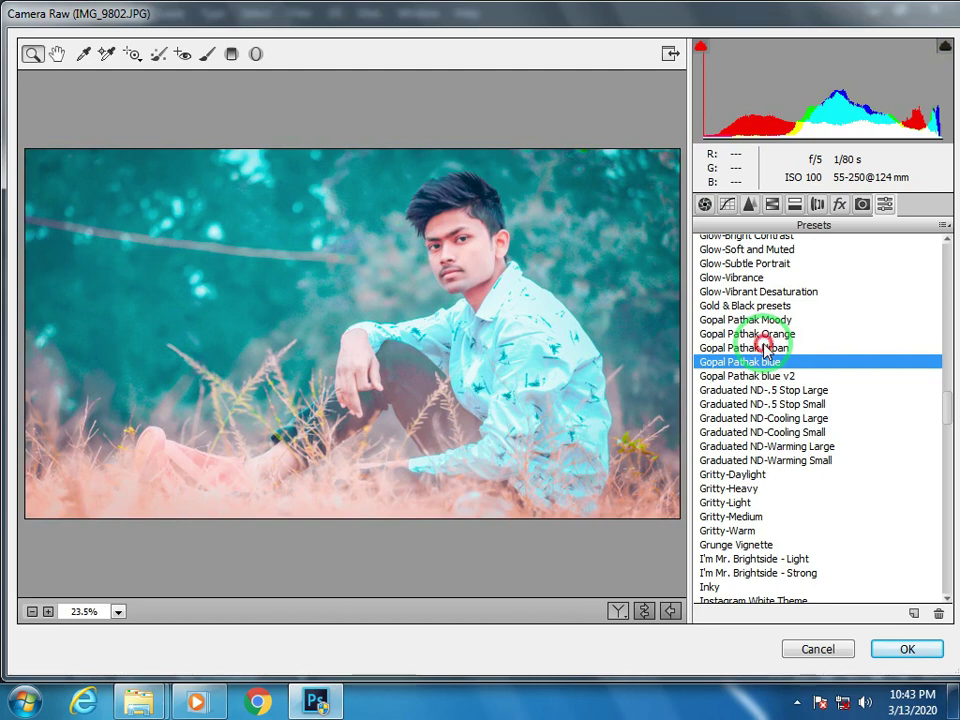
{"action": "left_click", "coordinate": [763, 347]}
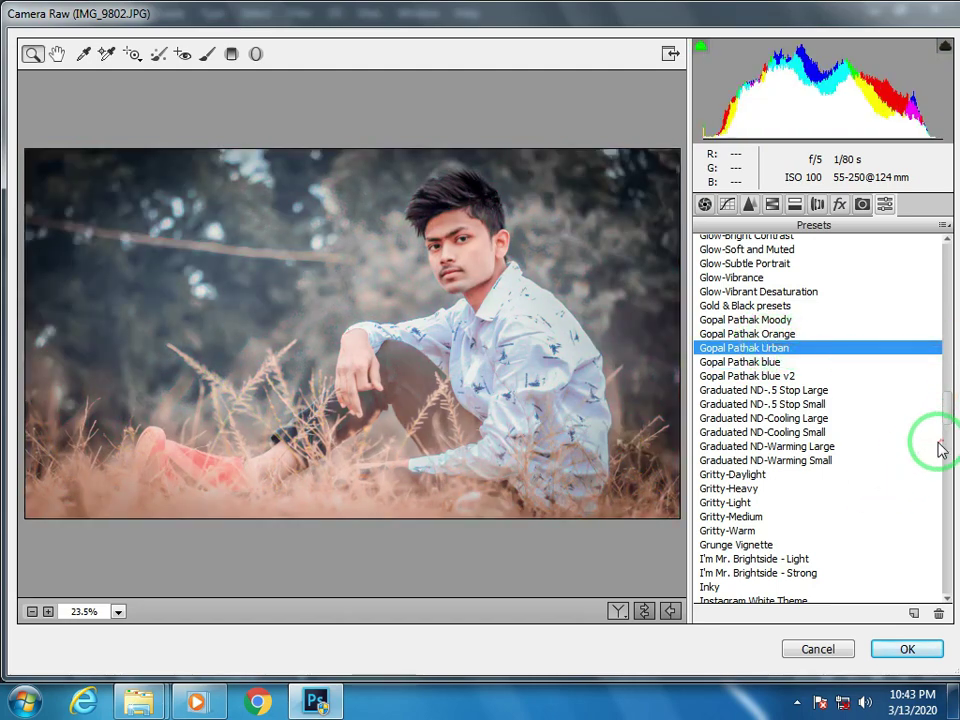
{"action": "mouse_move", "coordinate": [950, 410]}
{"action": "left_mouse_down"}
{"action": "mouse_move", "coordinate": [949, 343]}
{"action": "mouse_move", "coordinate": [952, 392]}
{"action": "left_mouse_up"}
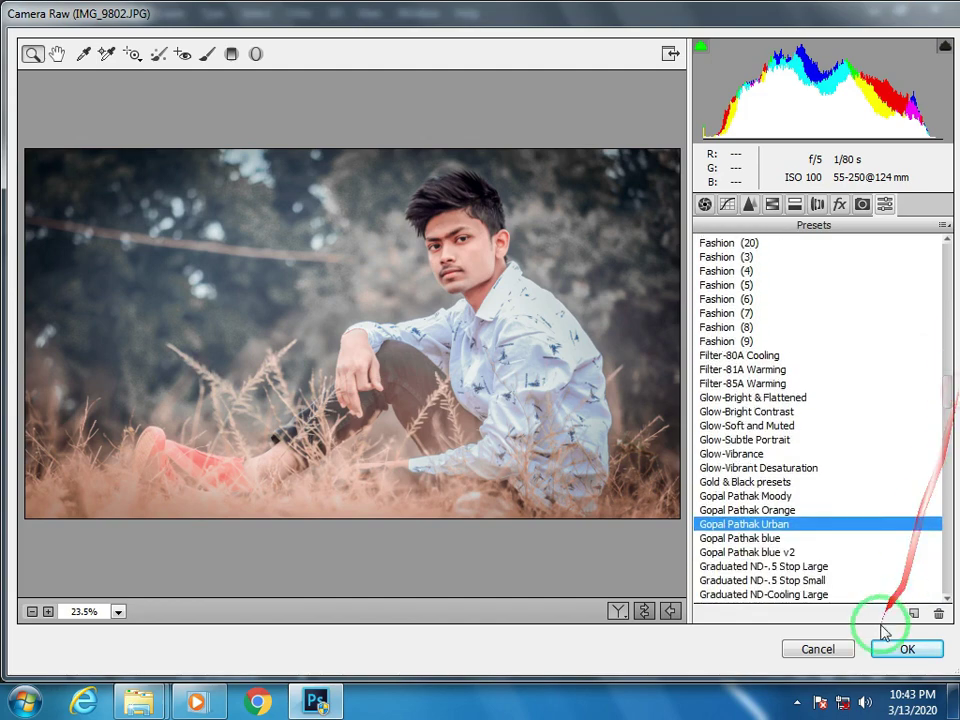
{"action": "left_click", "coordinate": [884, 645]}
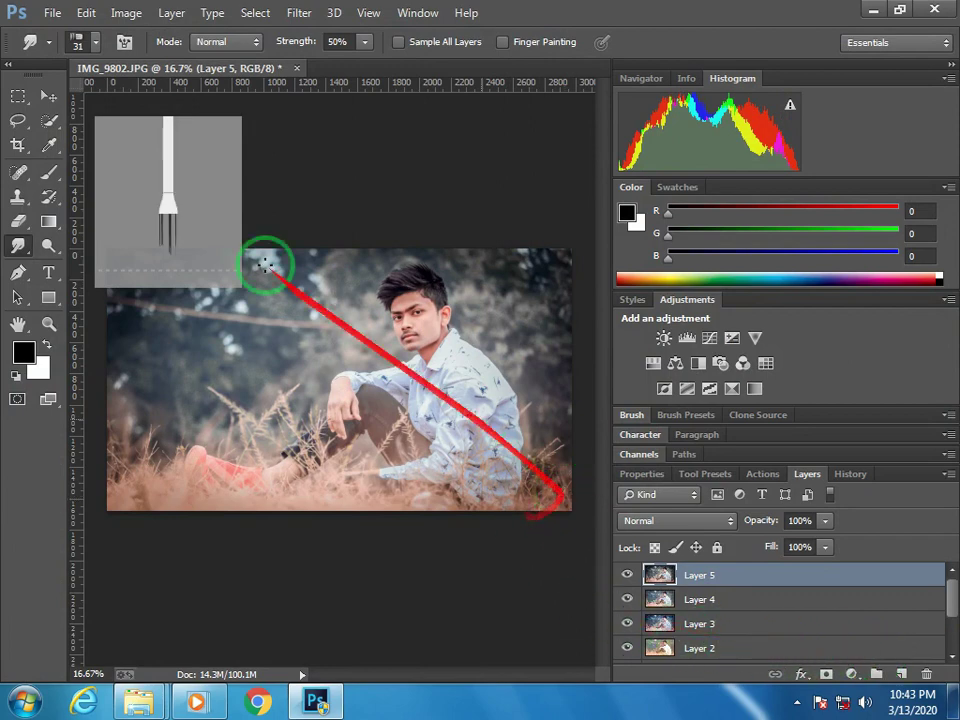
Compare the picture before and after the last preset by stepping back and forward in history, and examine the result at 5% size
{"action": "left_click", "coordinate": [86, 12]}
{"action": "left_click", "coordinate": [155, 47]}
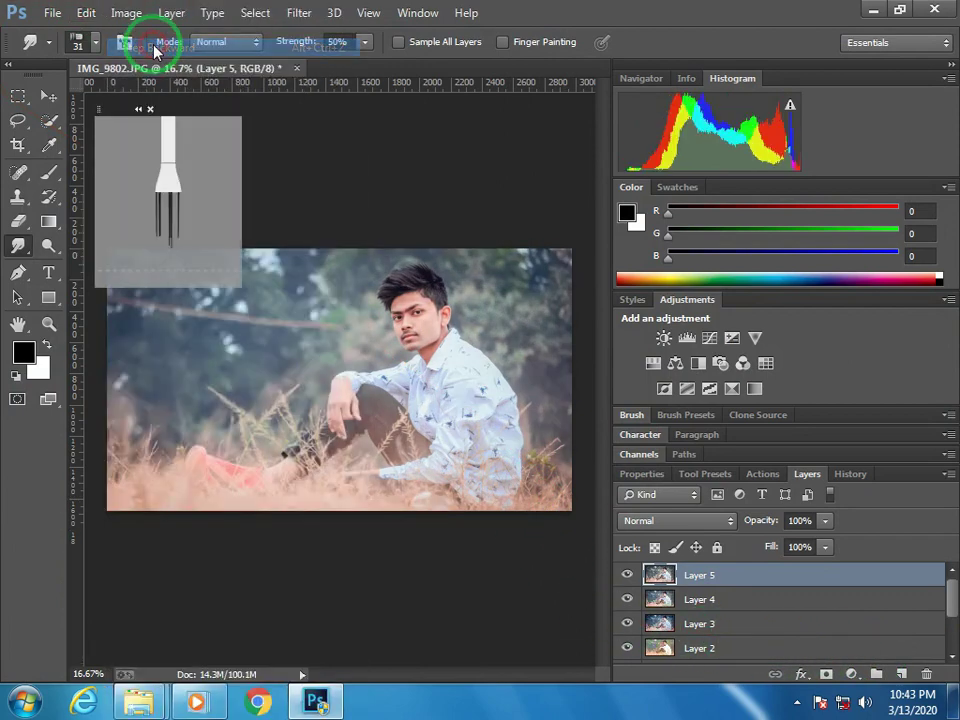
{"action": "left_click", "coordinate": [85, 13]}
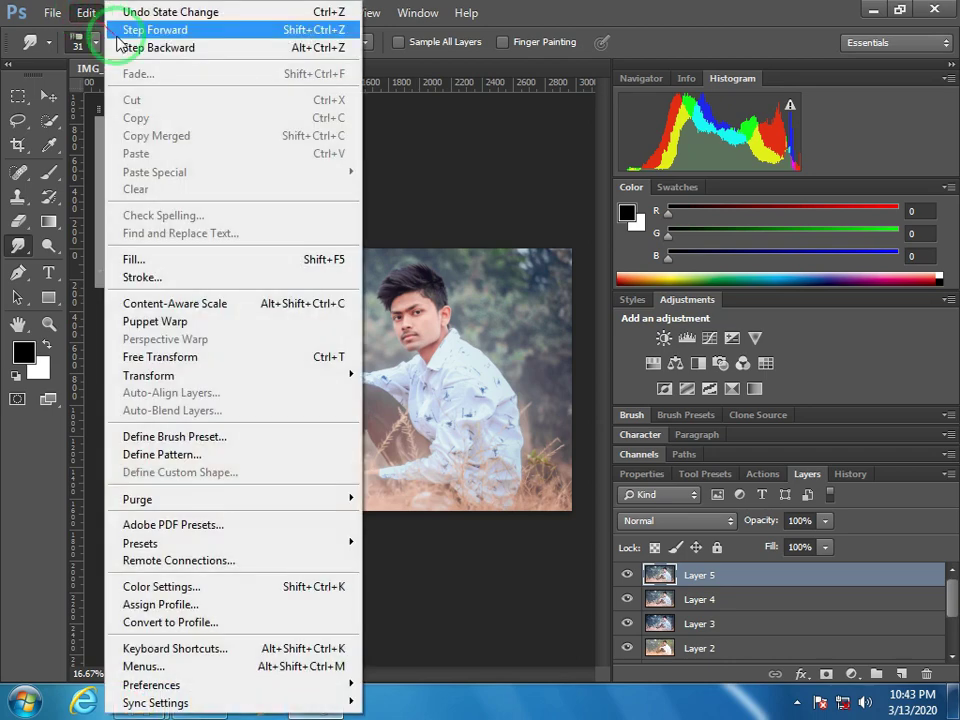
{"action": "left_click", "coordinate": [121, 31]}
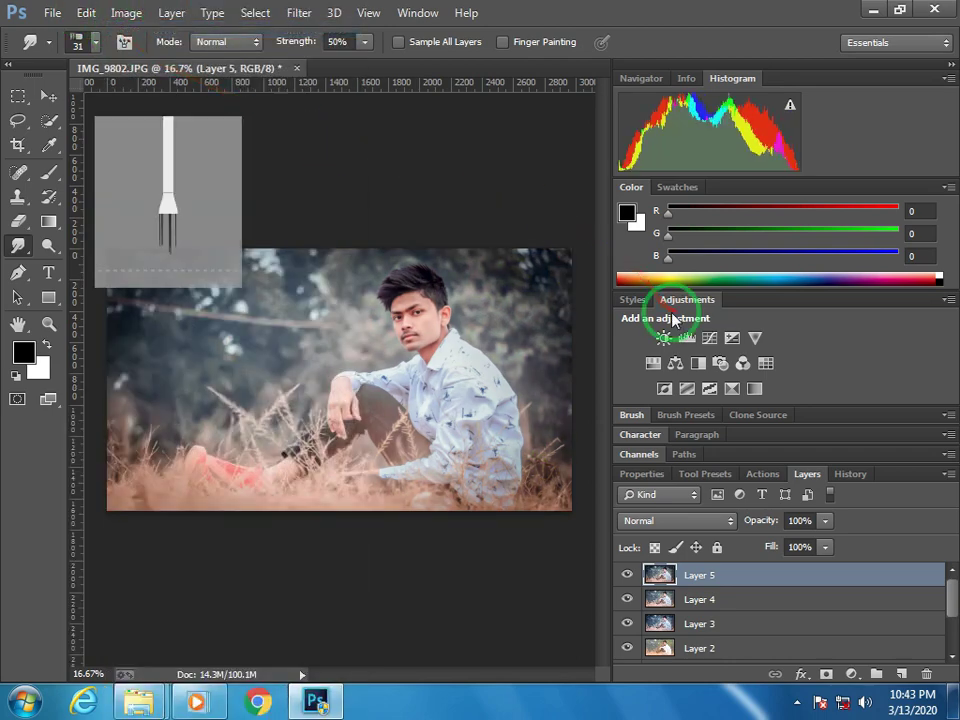
{"action": "key", "text": "ctrl+minus"}
{"action": "key", "text": "ctrl+minus"}
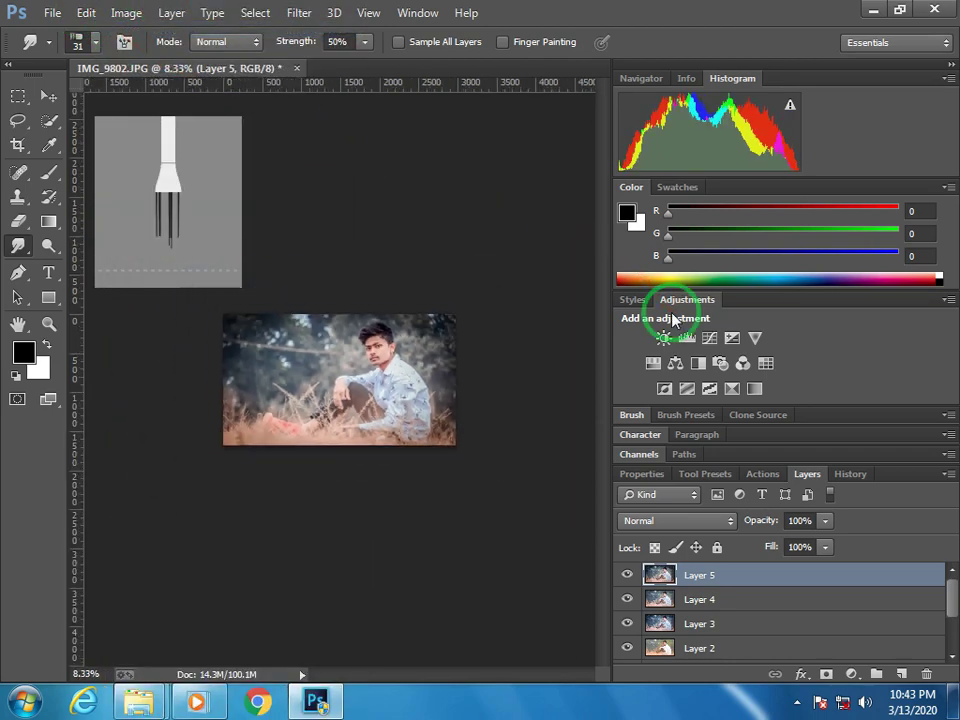
{"action": "key", "text": "ctrl+minus"}
{"action": "key", "text": "ctrl+minus"}
{"action": "key", "text": "ctrl+minus"}
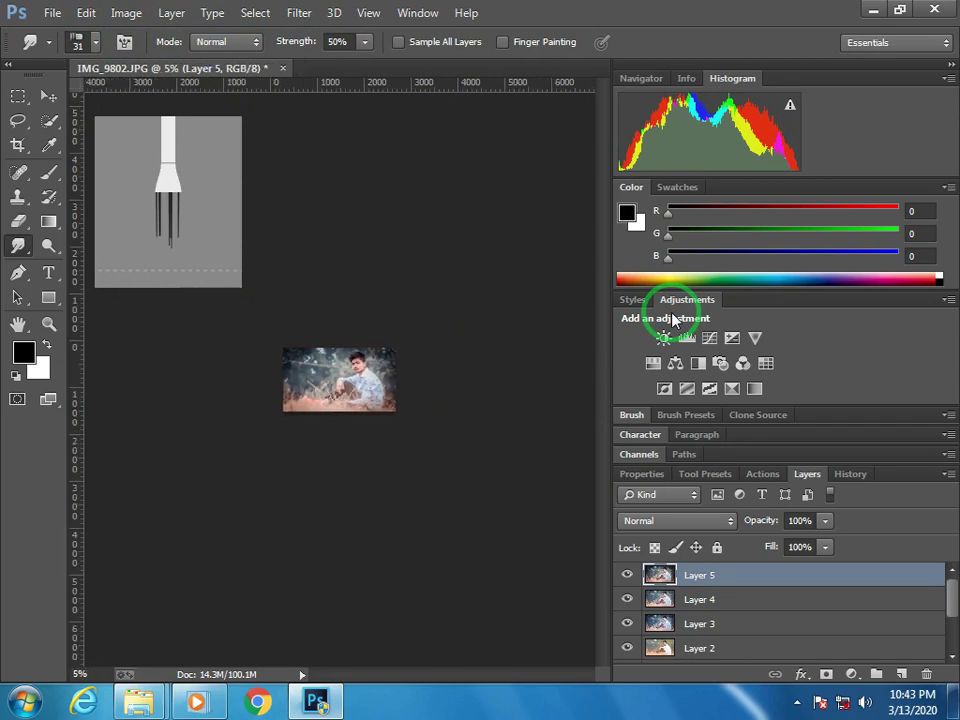
Examine the retouched face, shirt and grass at up to 50% size, including the area around the subject's shirt
{"action": "key", "text": "ctrl+plus"}
{"action": "key", "text": "ctrl+plus"}
{"action": "key", "text": "ctrl+plus"}
{"action": "key", "text": "ctrl+plus"}
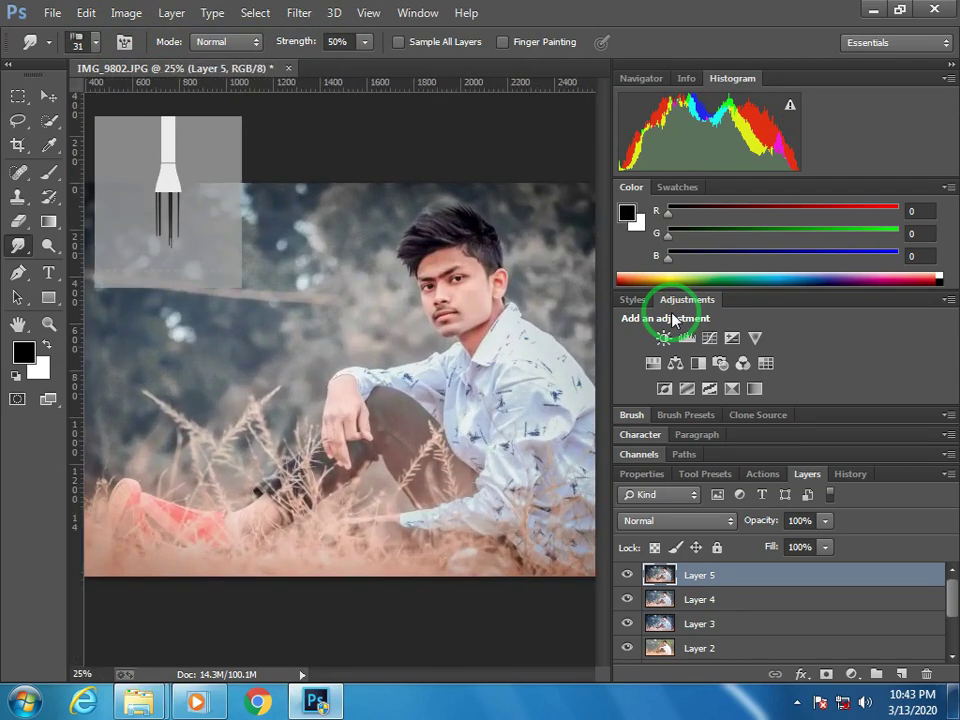
{"action": "key", "text": "ctrl+plus"}
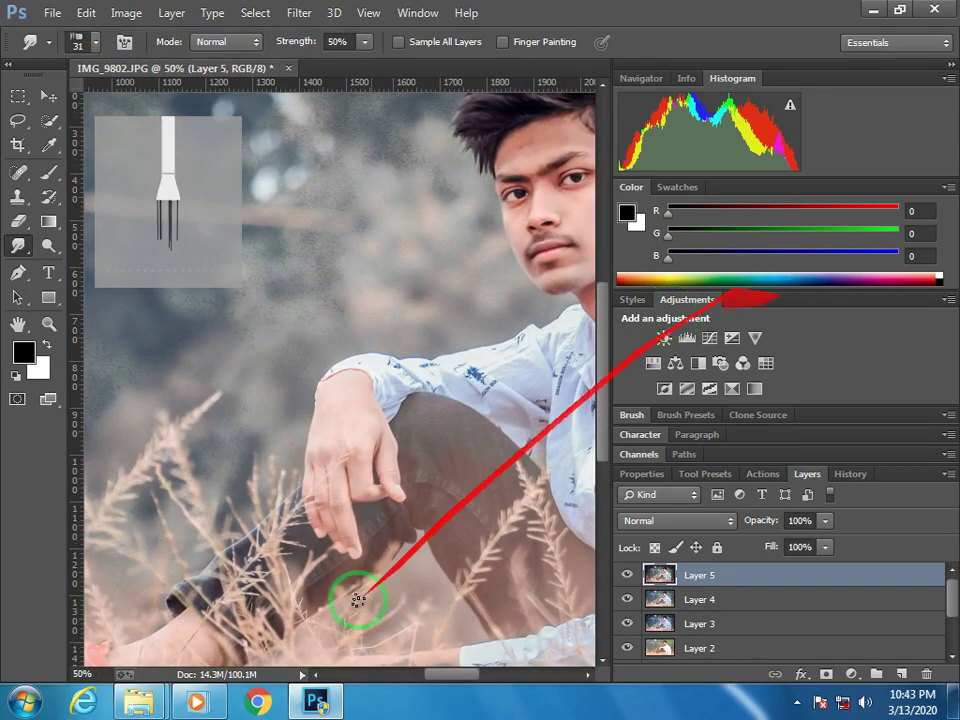
{"action": "left_click_drag", "start_coordinate": [428, 681], "coordinate": [437, 682]}
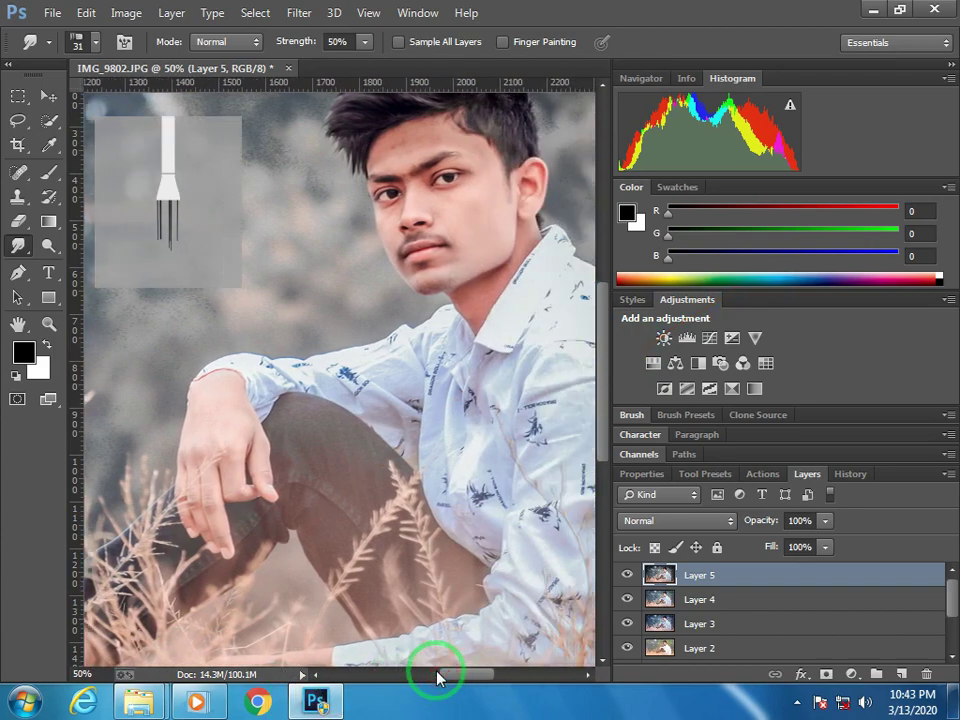
{"action": "key", "text": "ctrl+minus"}
{"action": "key", "text": "ctrl+minus"}
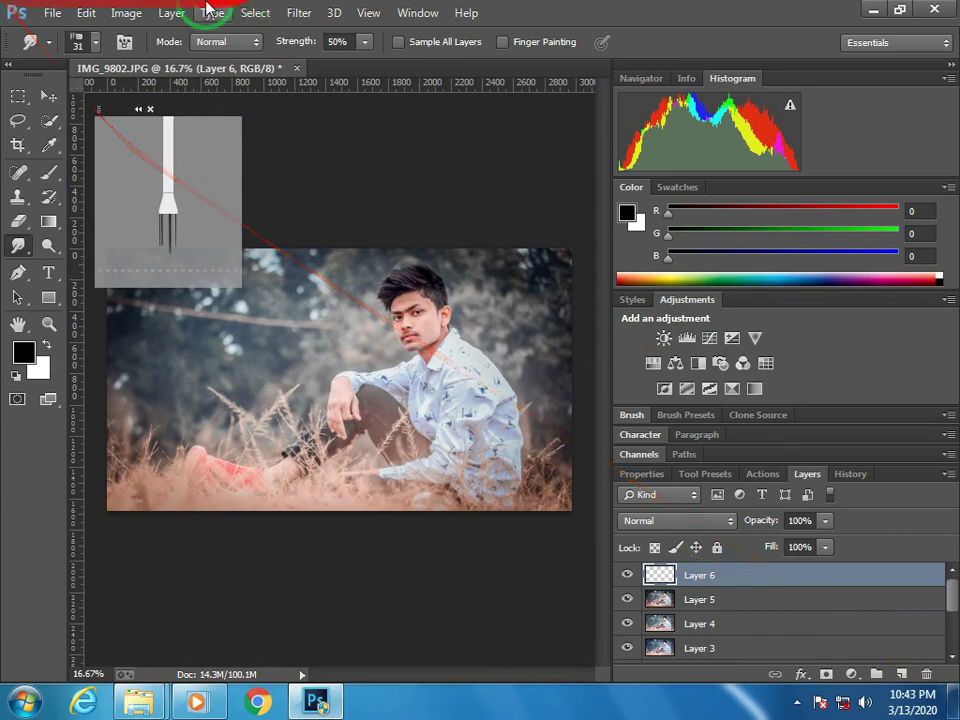
Fill the new Layer 6 with the merged image using Apply Image, Multiply blending and 100% opacity
{"action": "left_click", "coordinate": [118, 16]}
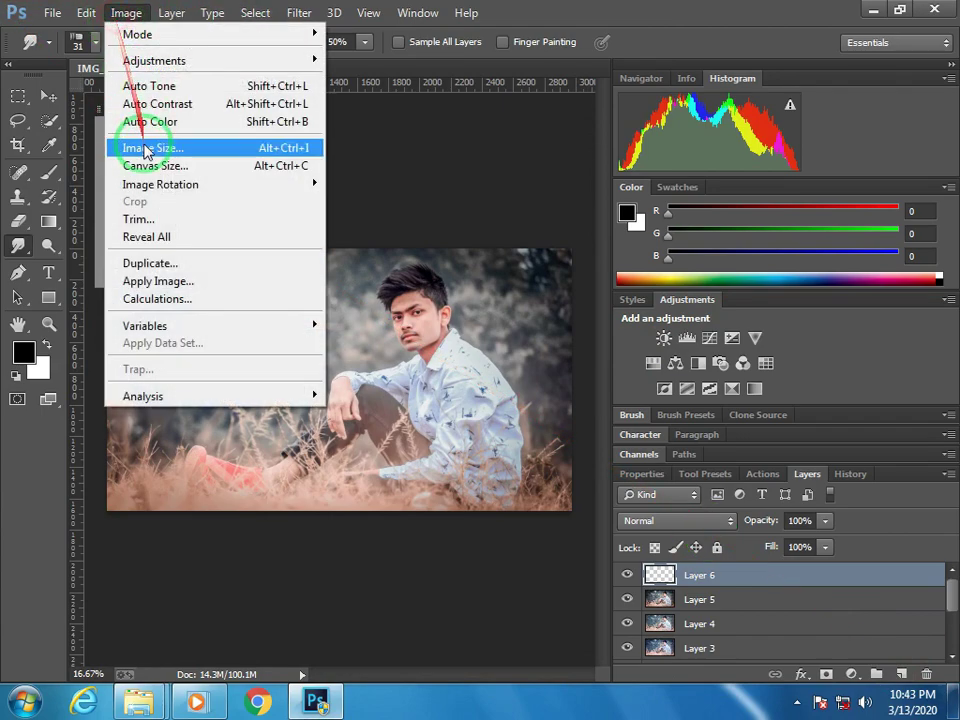
{"action": "left_click", "coordinate": [150, 279]}
{"action": "left_click", "coordinate": [640, 197]}
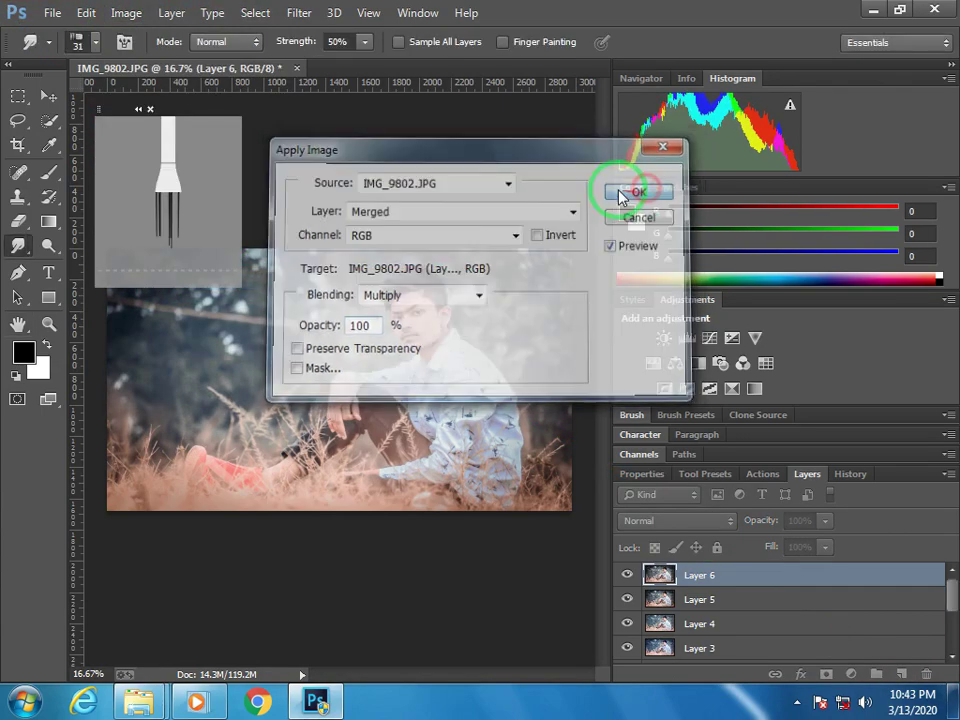
Open the Camera Raw filter on Layer 6 and set the luminance noise reduction to about 24
{"action": "left_click", "coordinate": [299, 13]}
{"action": "left_click", "coordinate": [346, 121]}
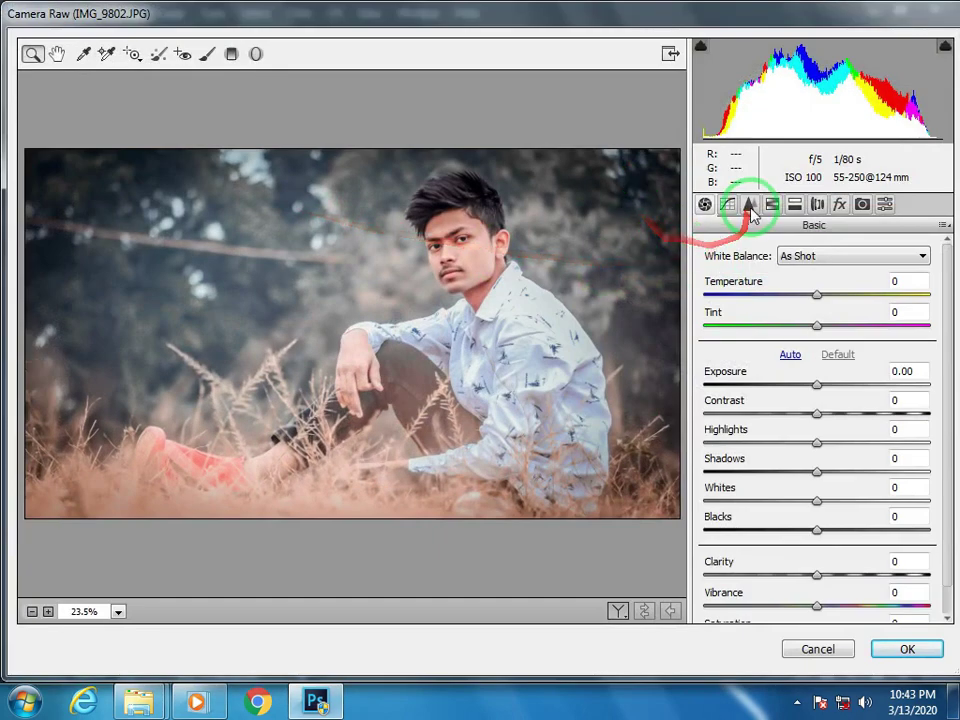
{"action": "left_click", "coordinate": [749, 204]}
{"action": "left_click_drag", "start_coordinate": [712, 444], "coordinate": [731, 424]}
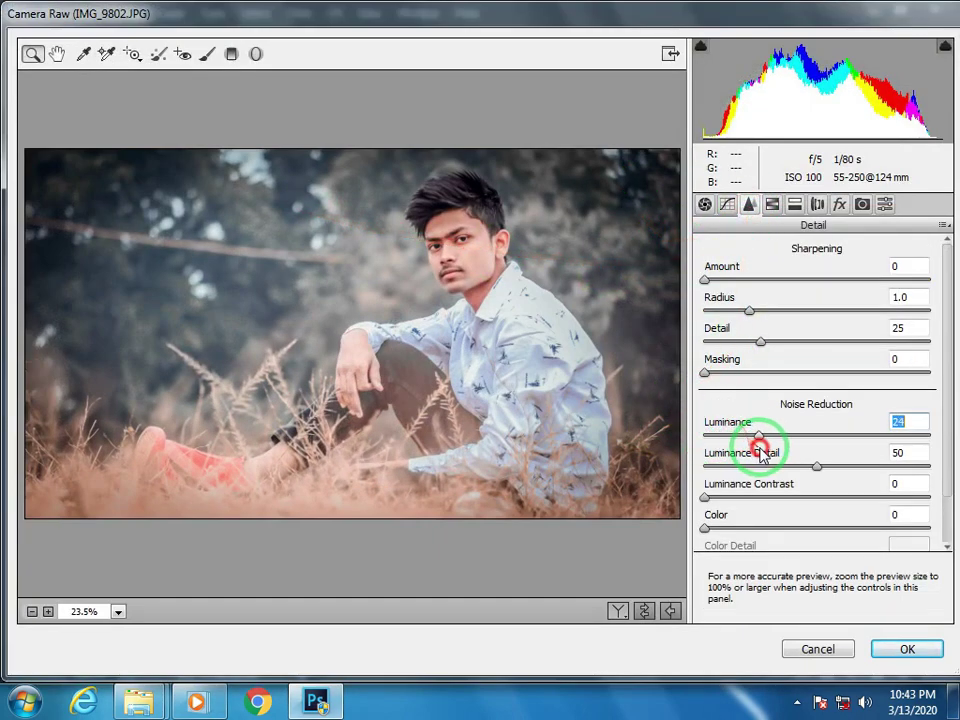
Set Vibrance to +11, Highlights to +26, Whites to +28 and Shadows to about +12, and apply the Camera Raw adjustments
{"action": "left_click", "coordinate": [705, 204]}
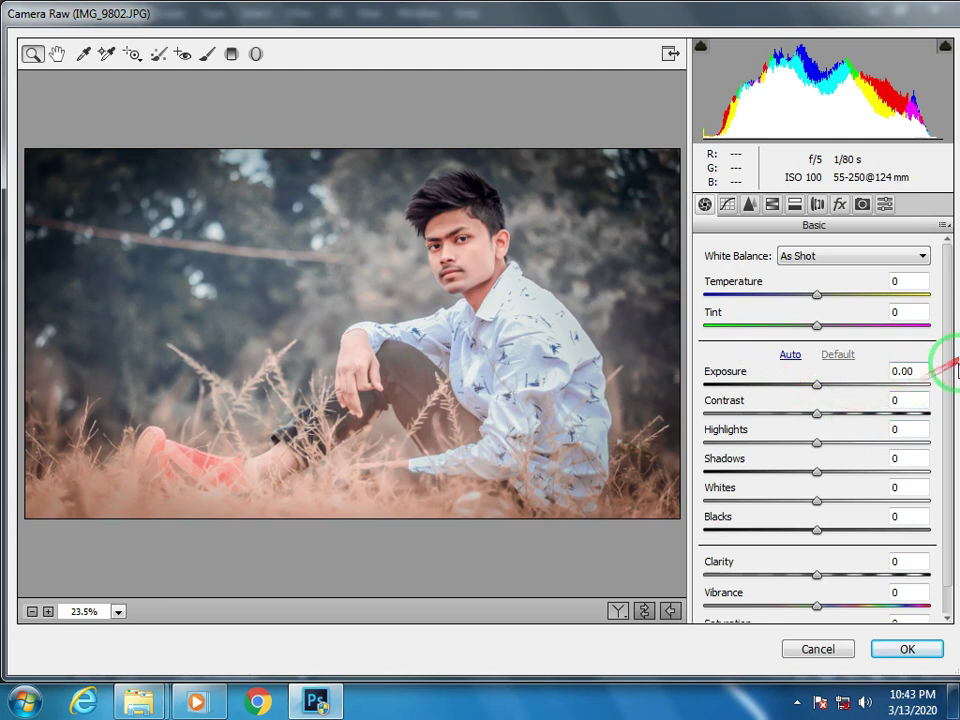
{"action": "left_click_drag", "start_coordinate": [947, 380], "coordinate": [943, 471]}
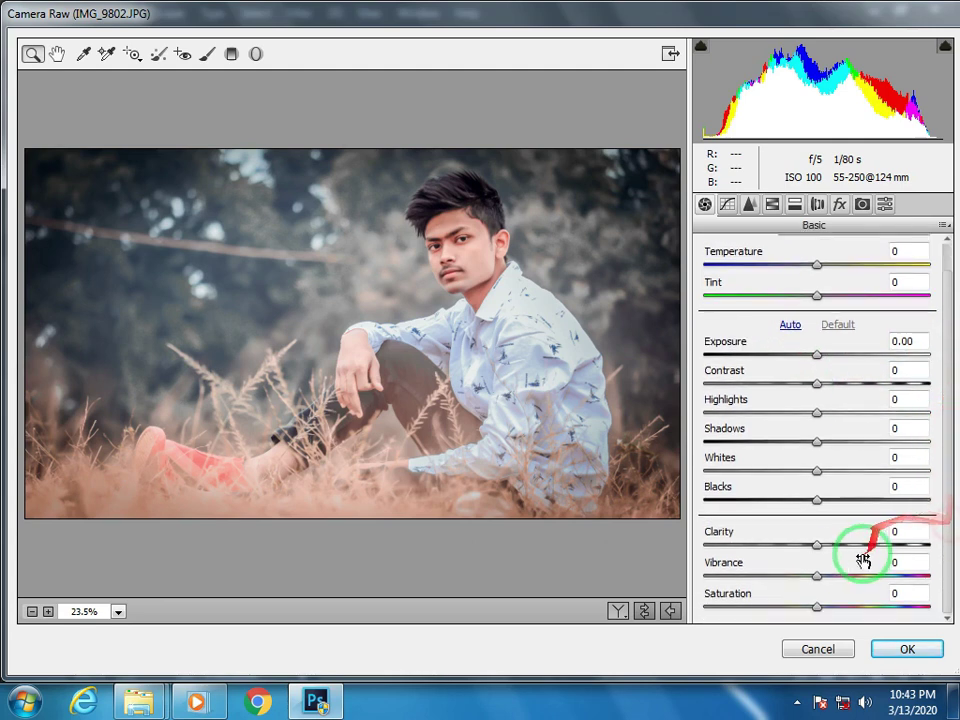
{"action": "mouse_move", "coordinate": [819, 575]}
{"action": "left_mouse_down"}
{"action": "mouse_move", "coordinate": [842, 572]}
{"action": "mouse_move", "coordinate": [829, 575]}
{"action": "left_mouse_up"}
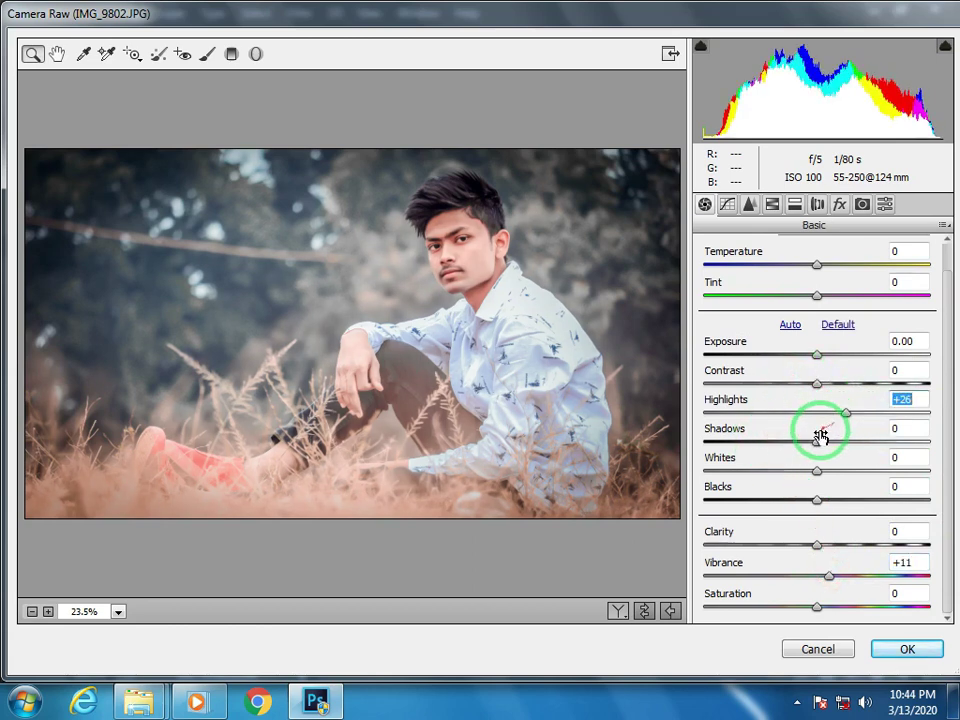
{"action": "left_click_drag", "start_coordinate": [818, 455], "coordinate": [848, 455]}
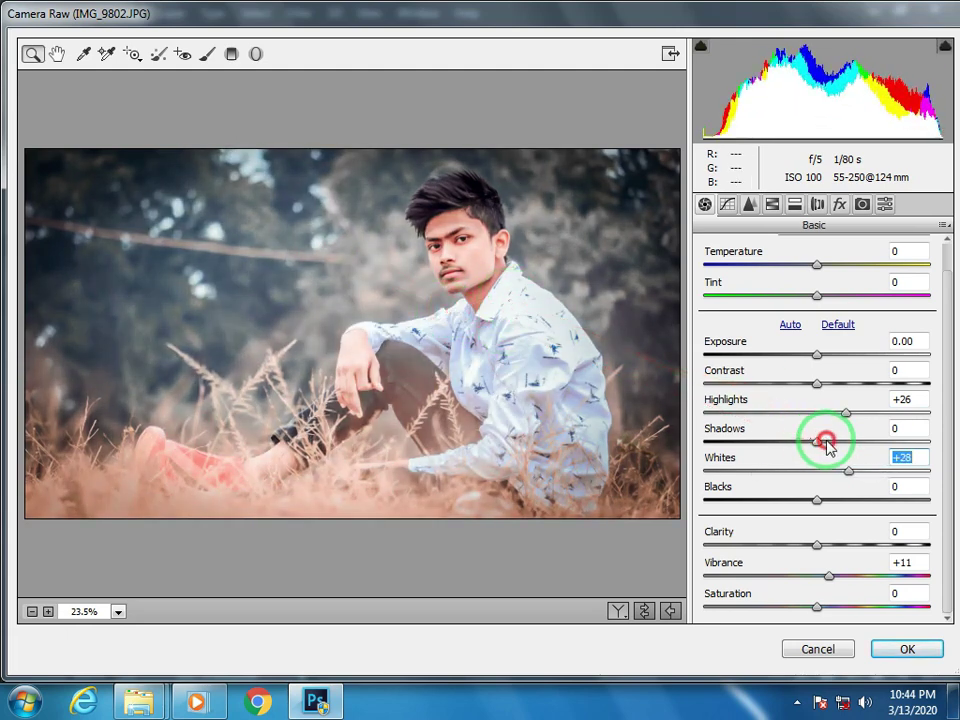
{"action": "left_click_drag", "start_coordinate": [825, 441], "coordinate": [831, 439]}
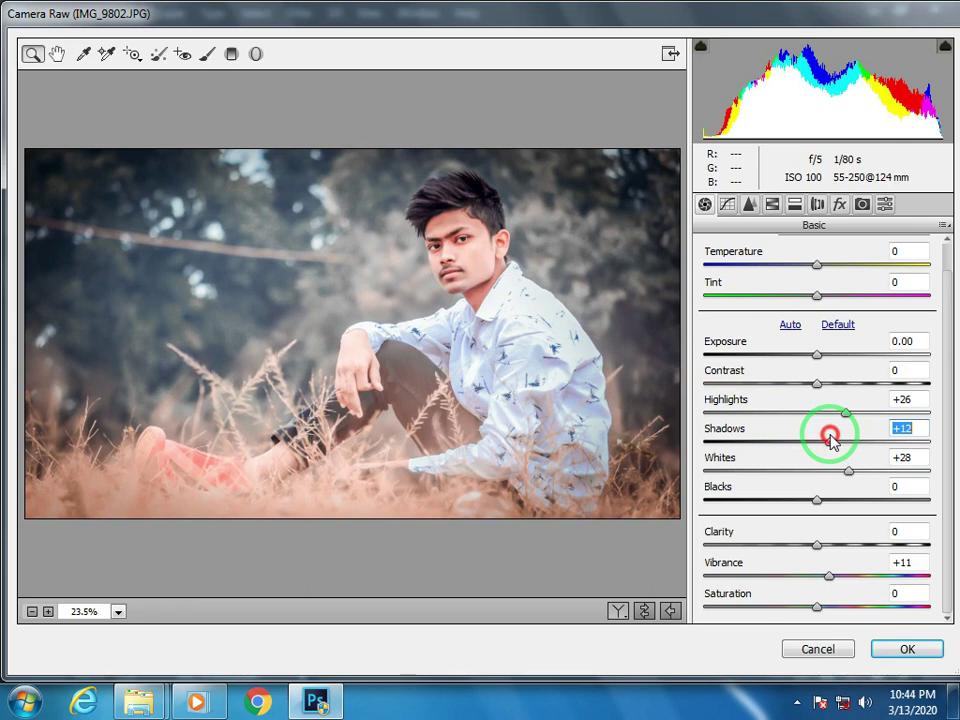
{"action": "left_click", "coordinate": [902, 650]}
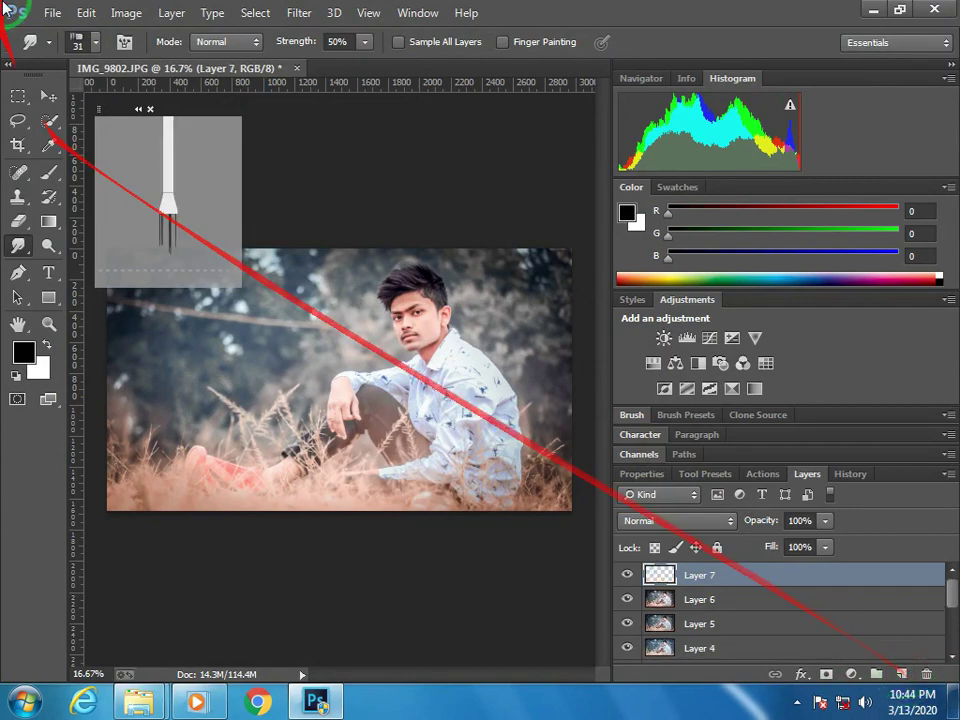
Fill the new Layer 7 with the merged image using Apply Image, Multiply blending and 100% opacity
{"action": "left_click", "coordinate": [126, 13]}
{"action": "left_click", "coordinate": [178, 288]}
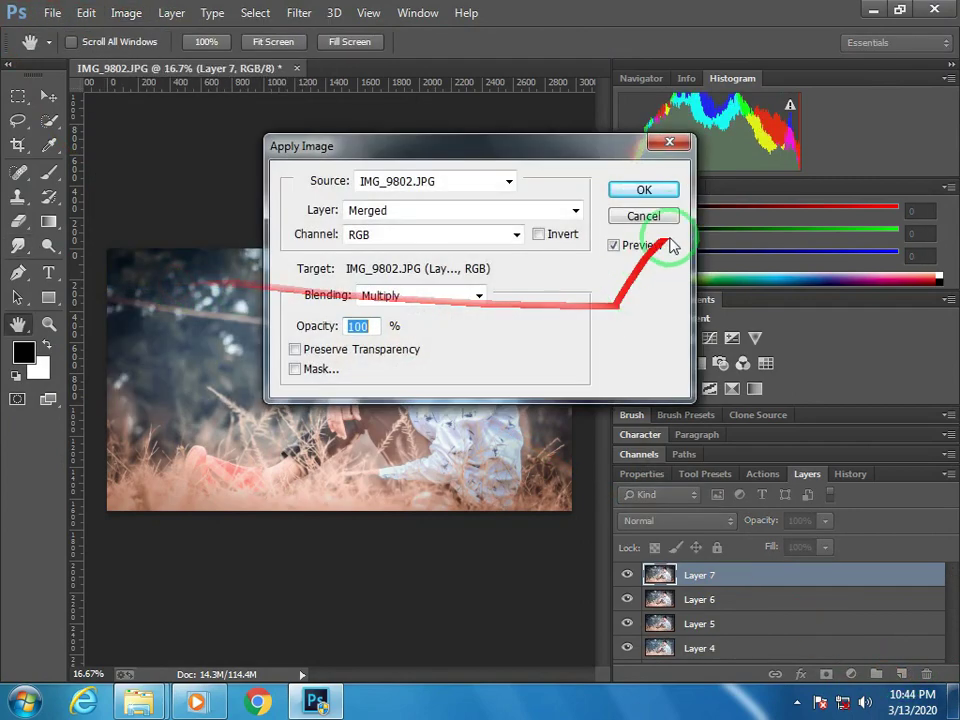
{"action": "left_click", "coordinate": [646, 190]}
Apply the Camera Raw preset smoke to Layer 7
{"action": "left_click", "coordinate": [300, 12]}
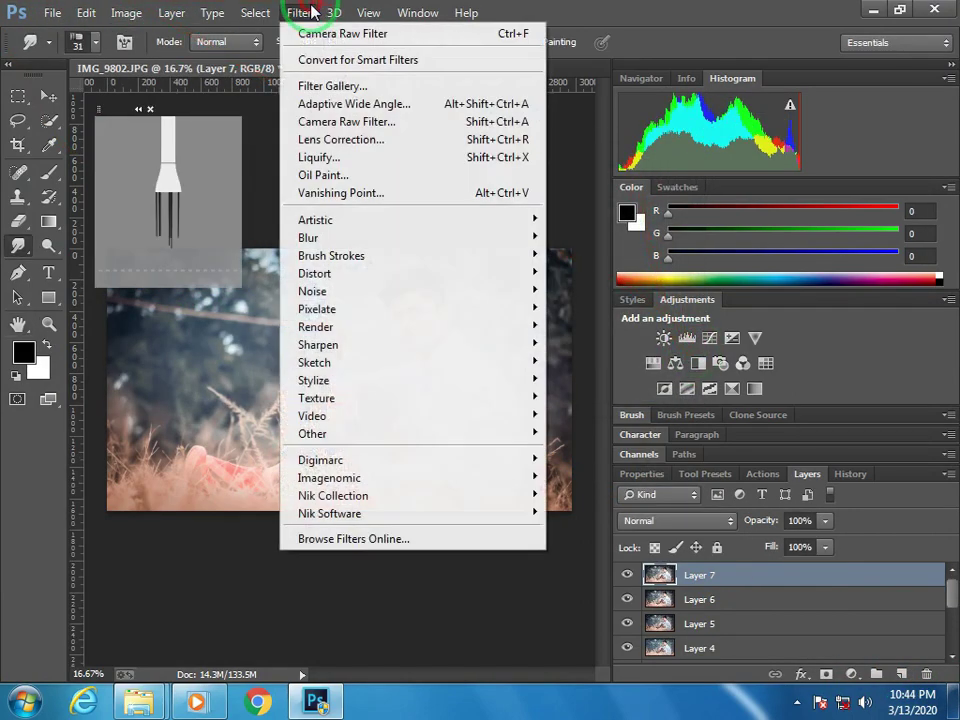
{"action": "left_click", "coordinate": [342, 123]}
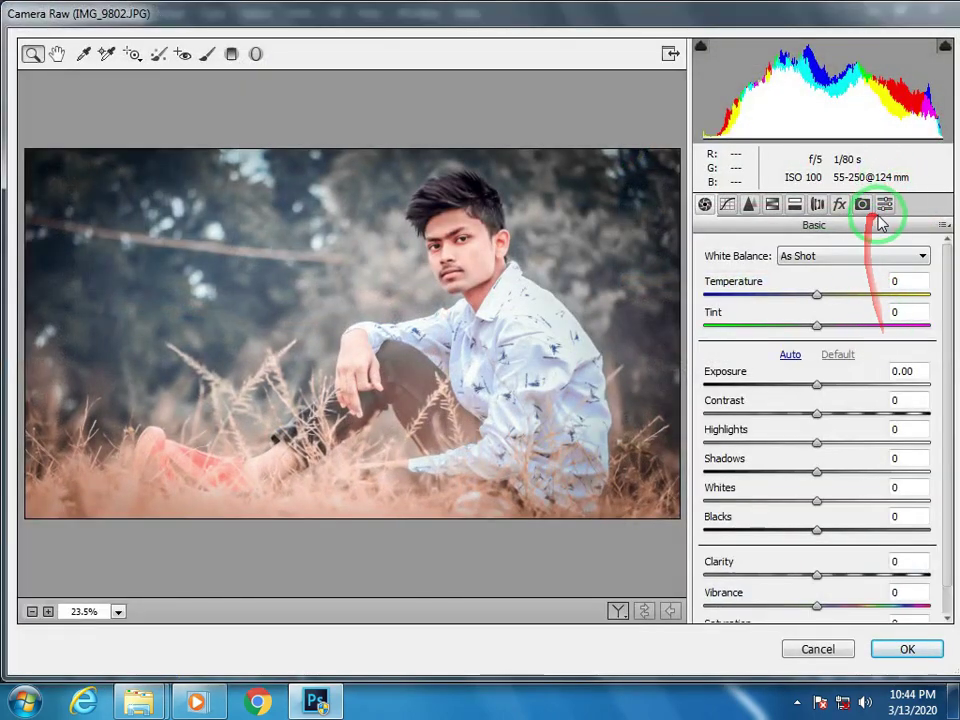
{"action": "left_click", "coordinate": [883, 207]}
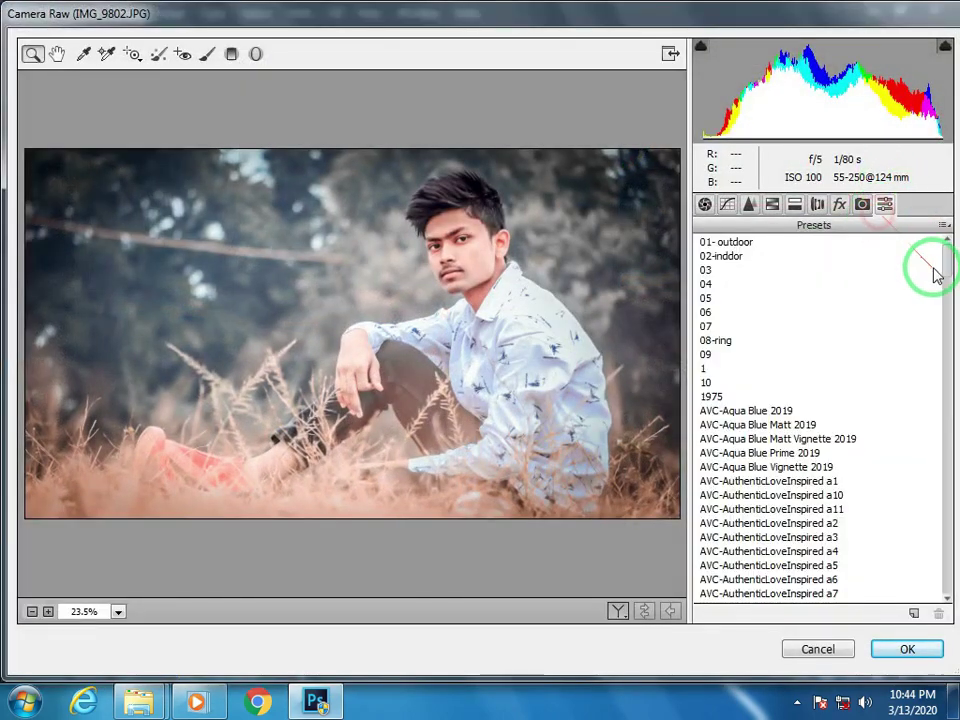
{"action": "left_click_drag", "start_coordinate": [947, 270], "coordinate": [898, 657]}
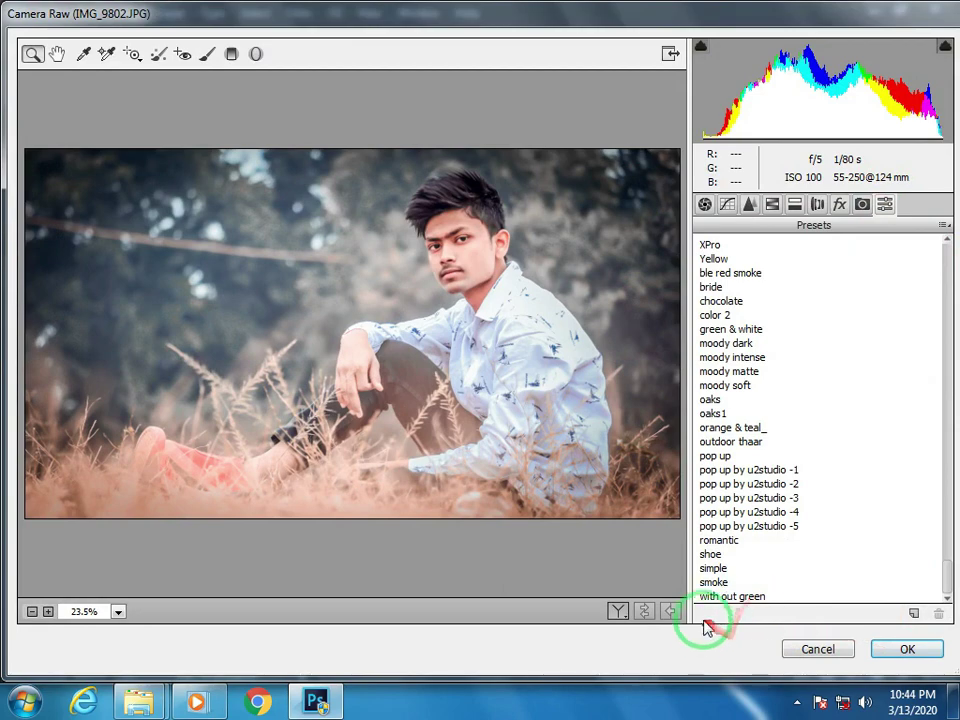
{"action": "left_click", "coordinate": [712, 582]}
{"action": "left_click", "coordinate": [903, 647]}
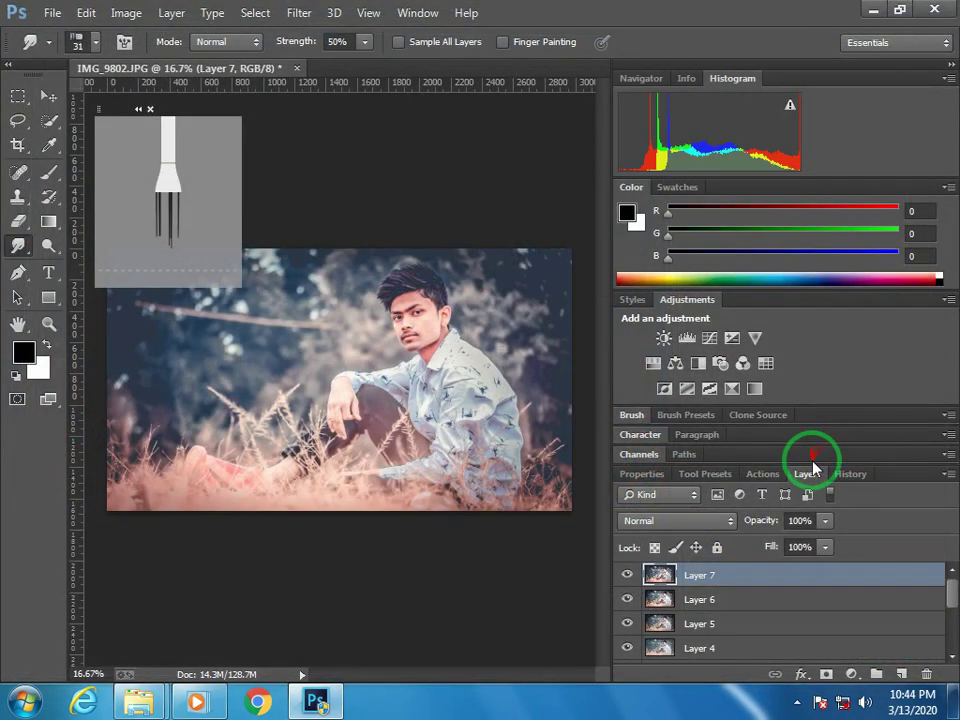
Lower Layer 7's opacity to 50% and compare the picture with the layer hidden and shown
{"action": "left_click", "coordinate": [826, 521]}
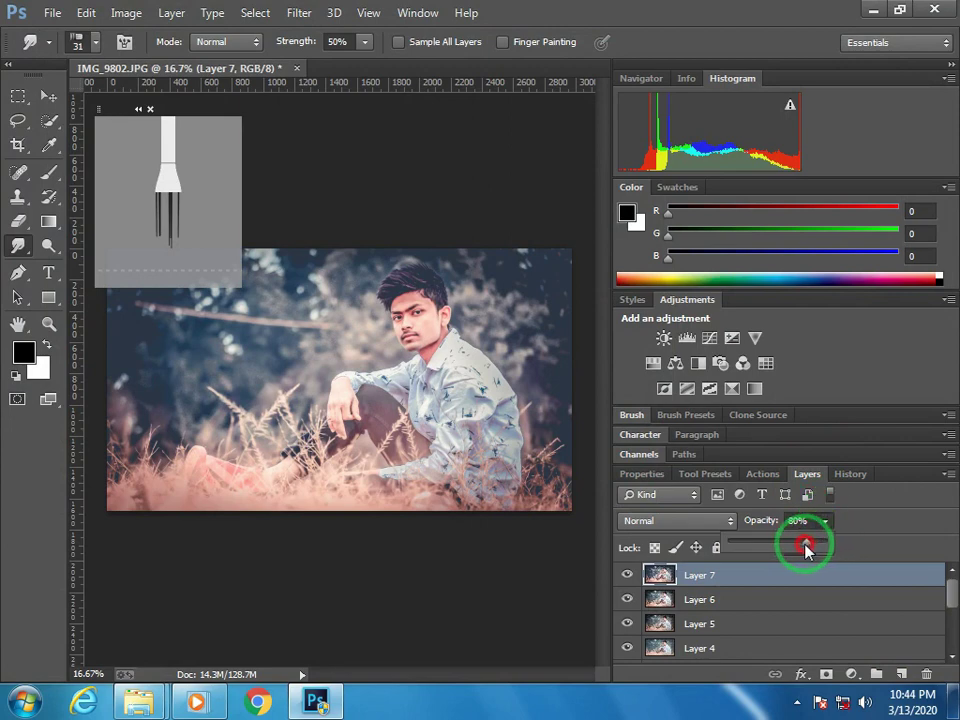
{"action": "left_click_drag", "start_coordinate": [794, 548], "coordinate": [787, 548]}
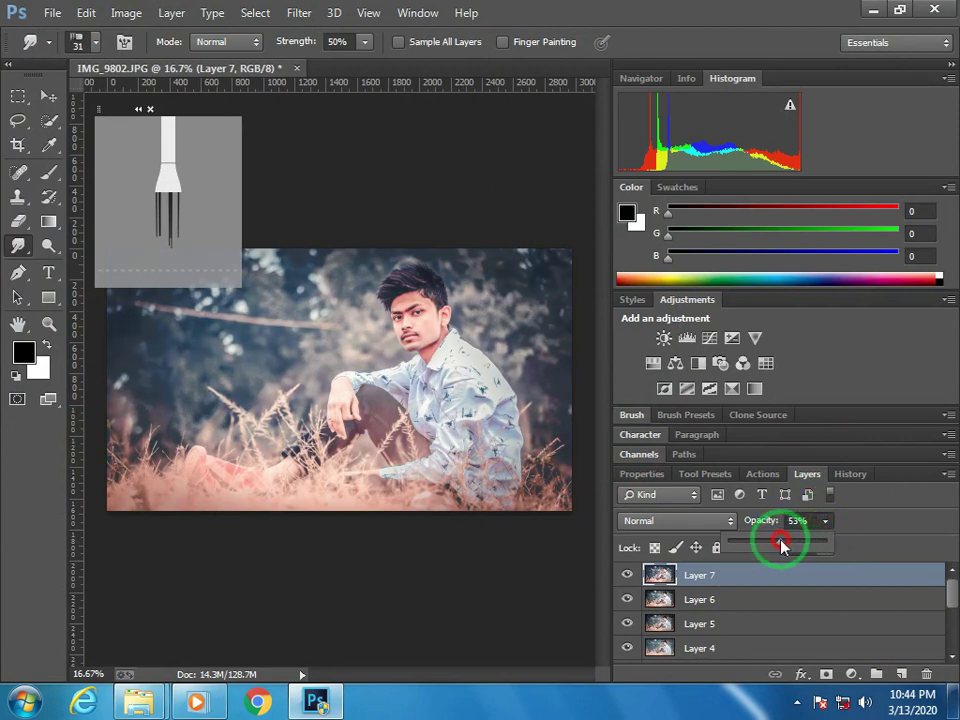
{"action": "left_click", "coordinate": [625, 575]}
{"action": "left_click", "coordinate": [625, 575]}
Check the blended result at several sizes and set Layer 7's opacity to 40%
{"action": "key", "text": "ctrl+minus"}
{"action": "key", "text": "ctrl+minus"}
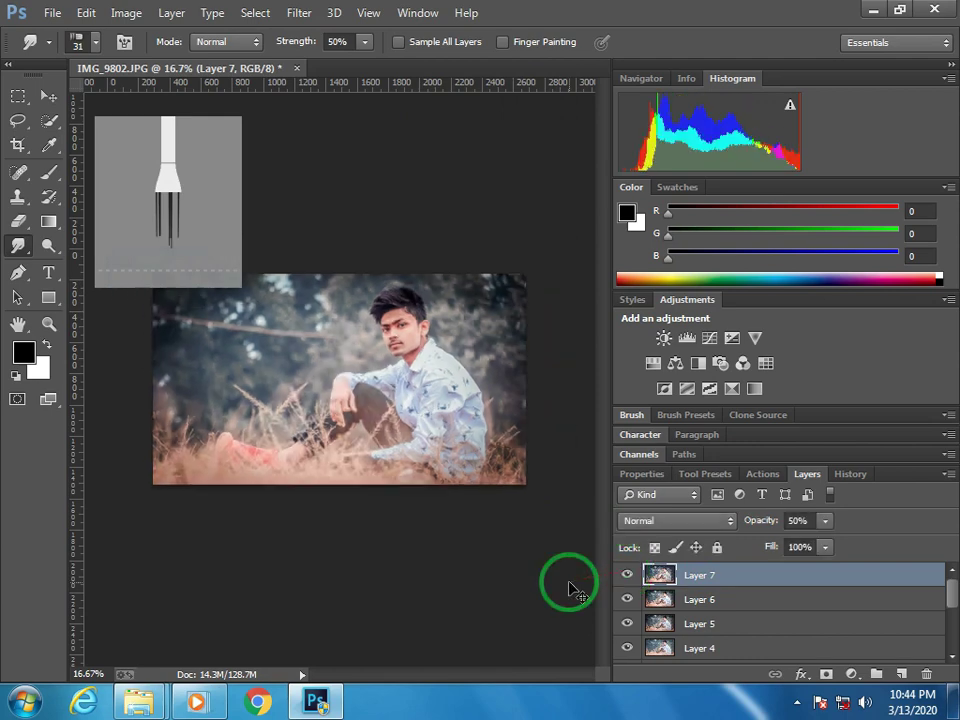
{"action": "key", "text": "ctrl+minus"}
{"action": "key", "text": "ctrl+plus"}
{"action": "key", "text": "ctrl+plus"}
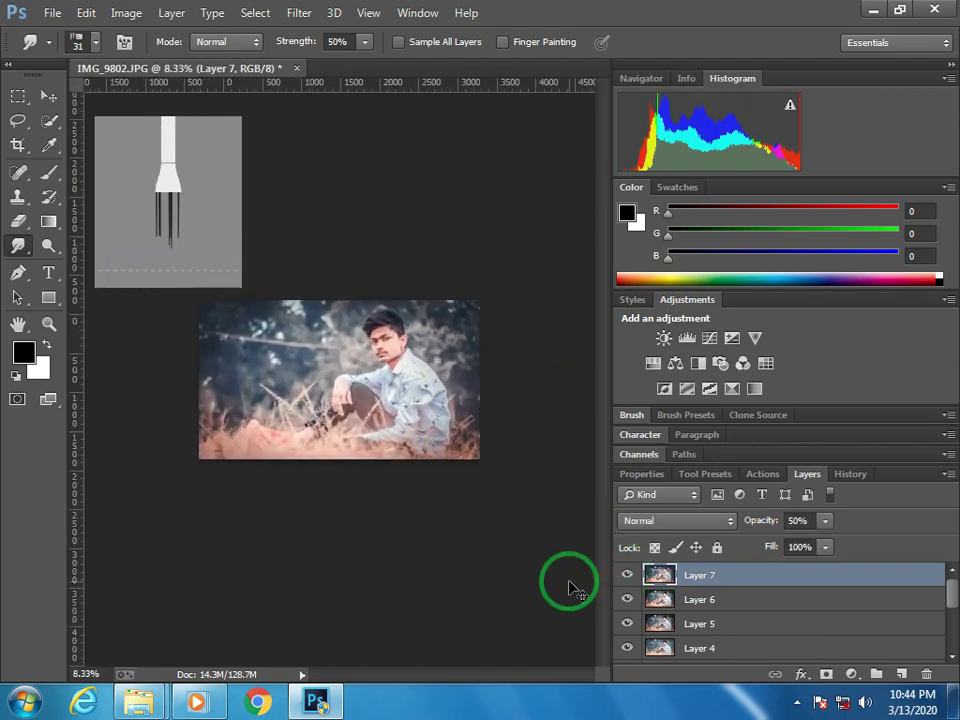
{"action": "scroll", "coordinate": [569, 590], "scroll_direction": "up", "scroll_amount": 3}
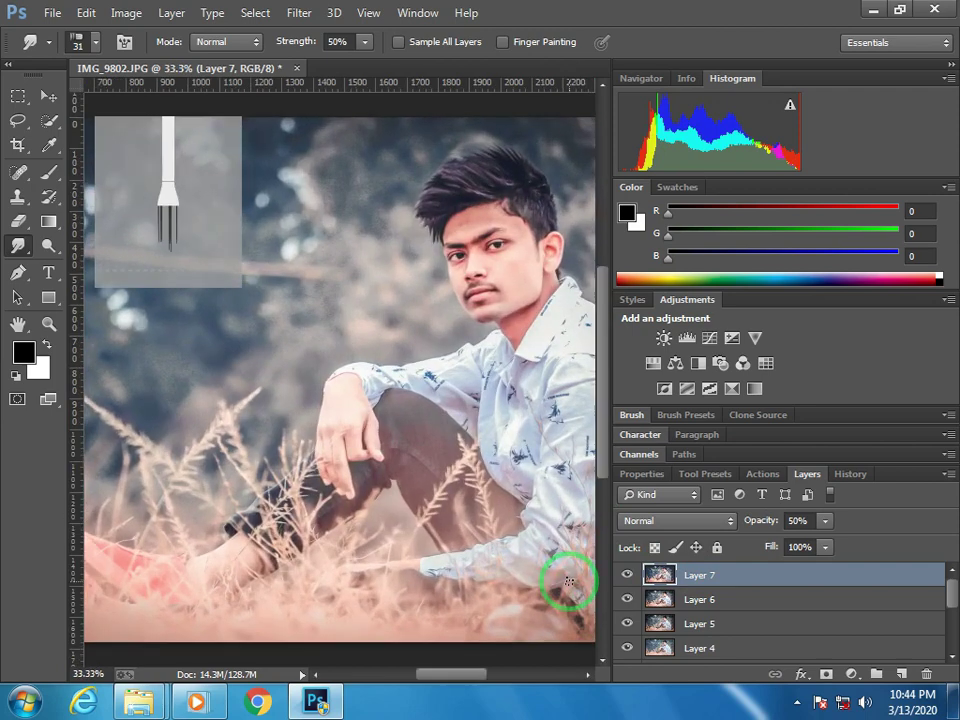
{"action": "scroll", "coordinate": [569, 583], "scroll_direction": "down", "scroll_amount": 2}
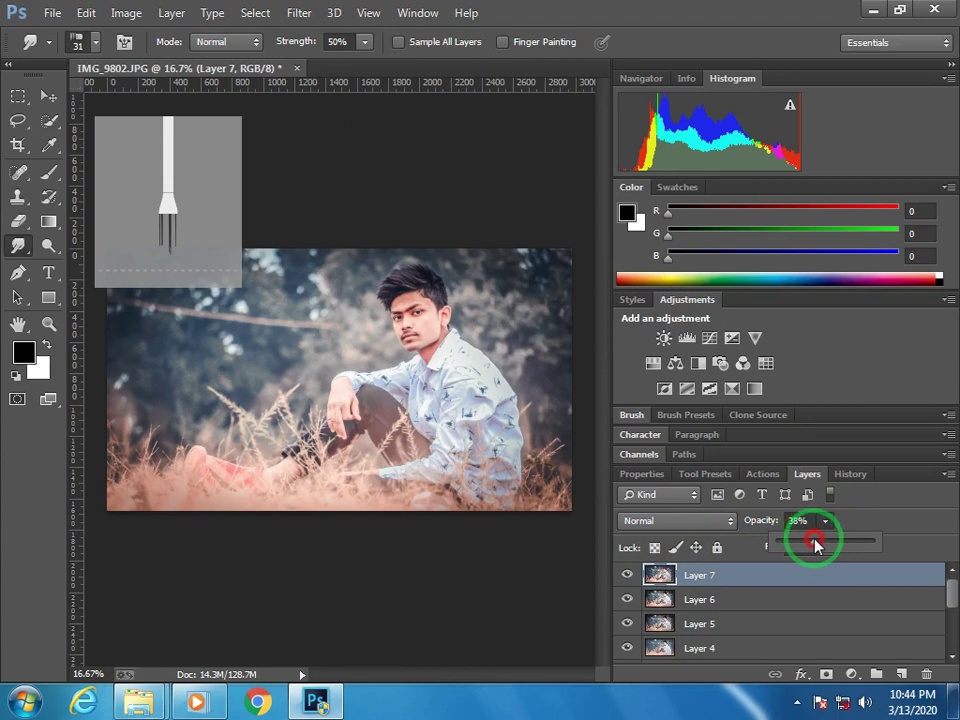
{"action": "left_click_drag", "start_coordinate": [817, 543], "coordinate": [814, 543]}
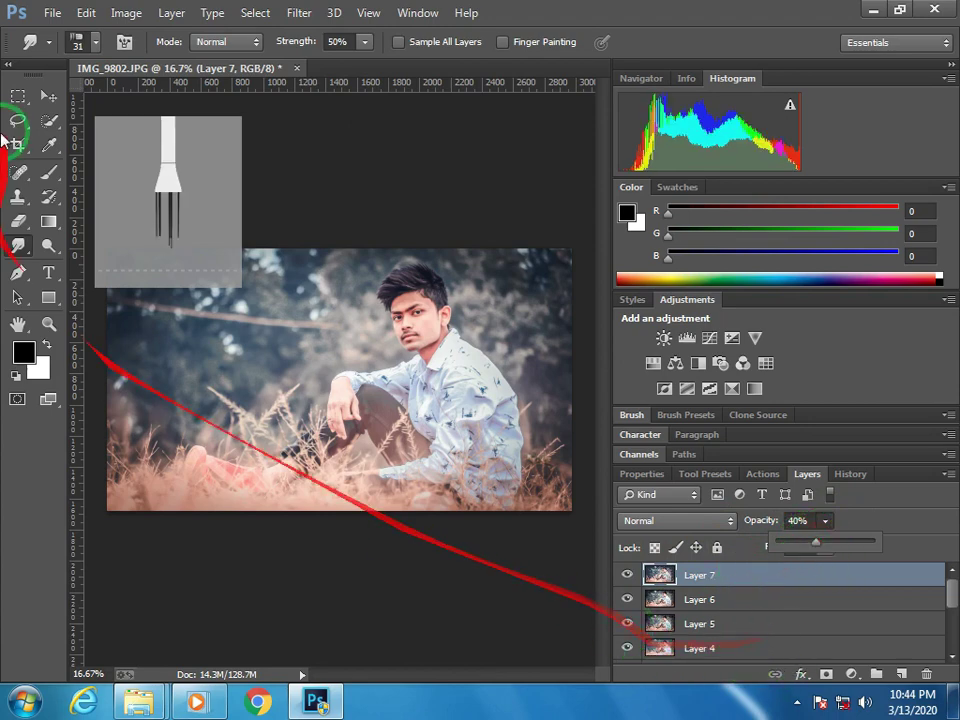
Start placing a linked file and look through the Suar folder on Local Disk (D:)
{"action": "left_click", "coordinate": [52, 176]}
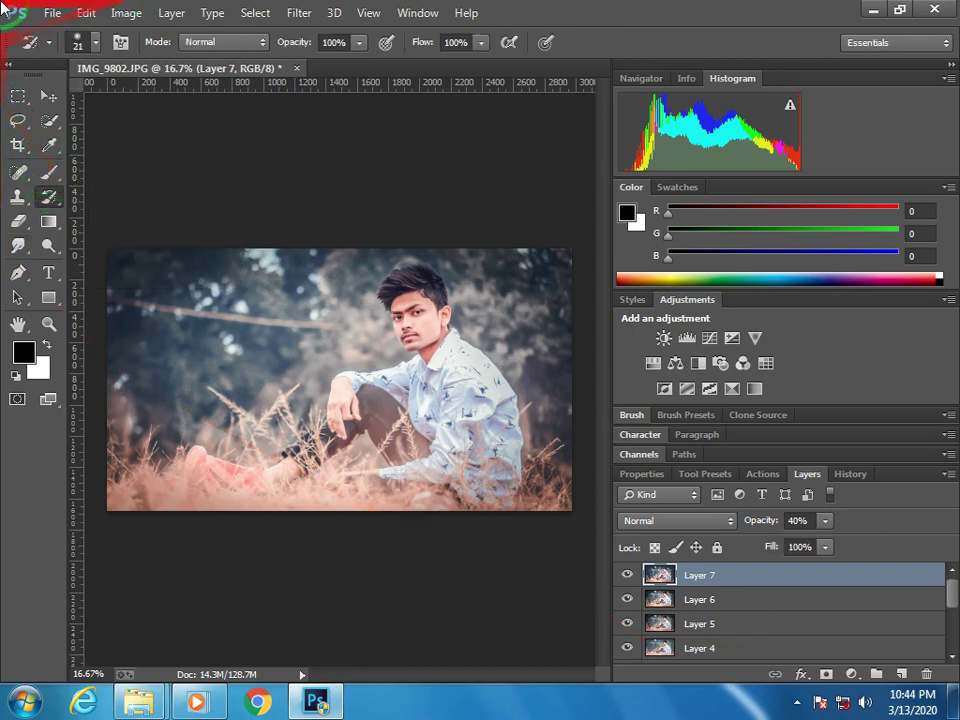
{"action": "left_click", "coordinate": [48, 12]}
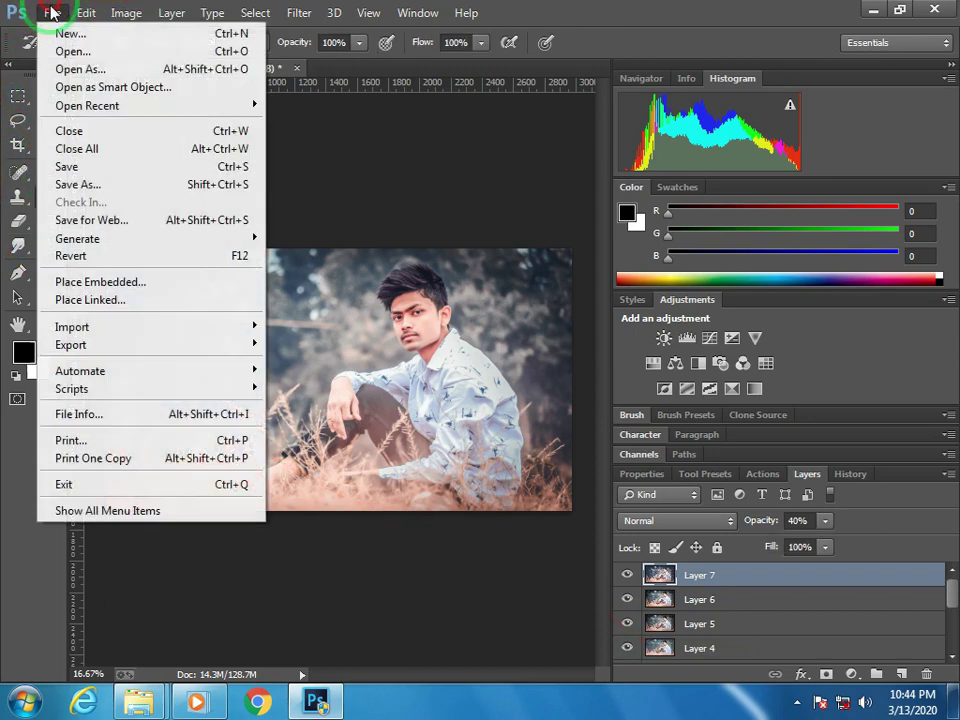
{"action": "left_click", "coordinate": [92, 300]}
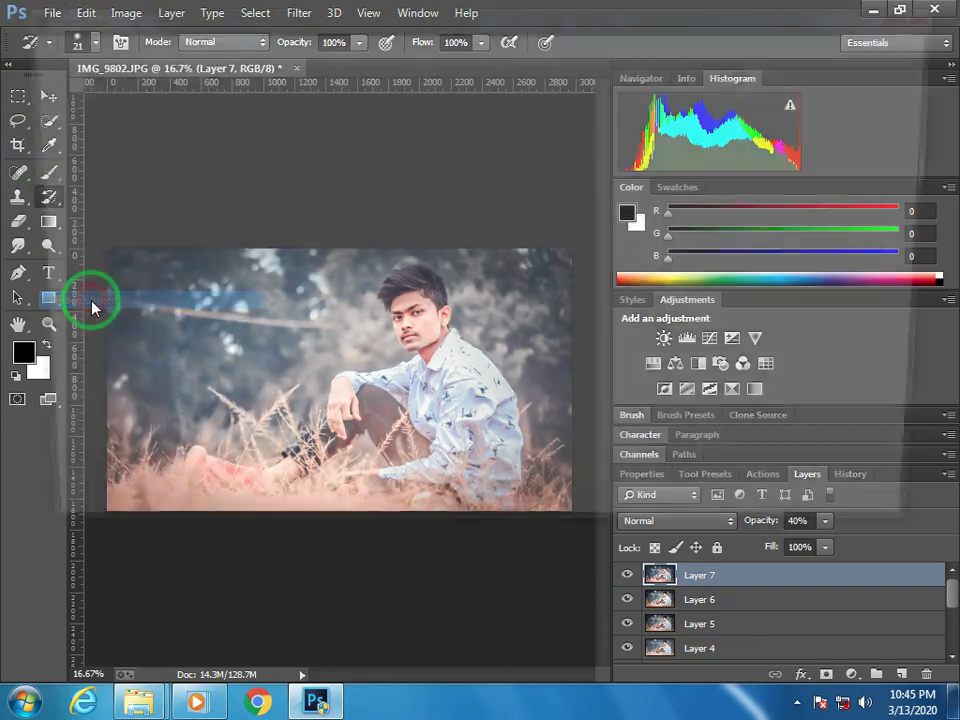
{"action": "left_click_drag", "start_coordinate": [161, 285], "coordinate": [150, 400]}
{"action": "left_click", "coordinate": [100, 300]}
{"action": "double_click", "coordinate": [453, 166]}
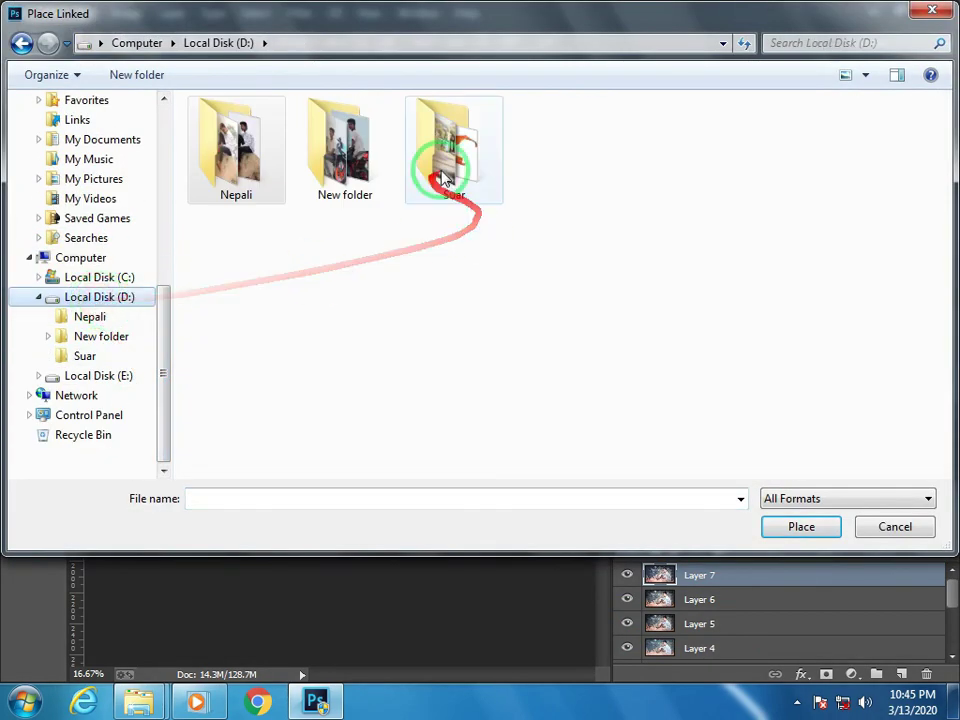
{"action": "left_click", "coordinate": [21, 44]}
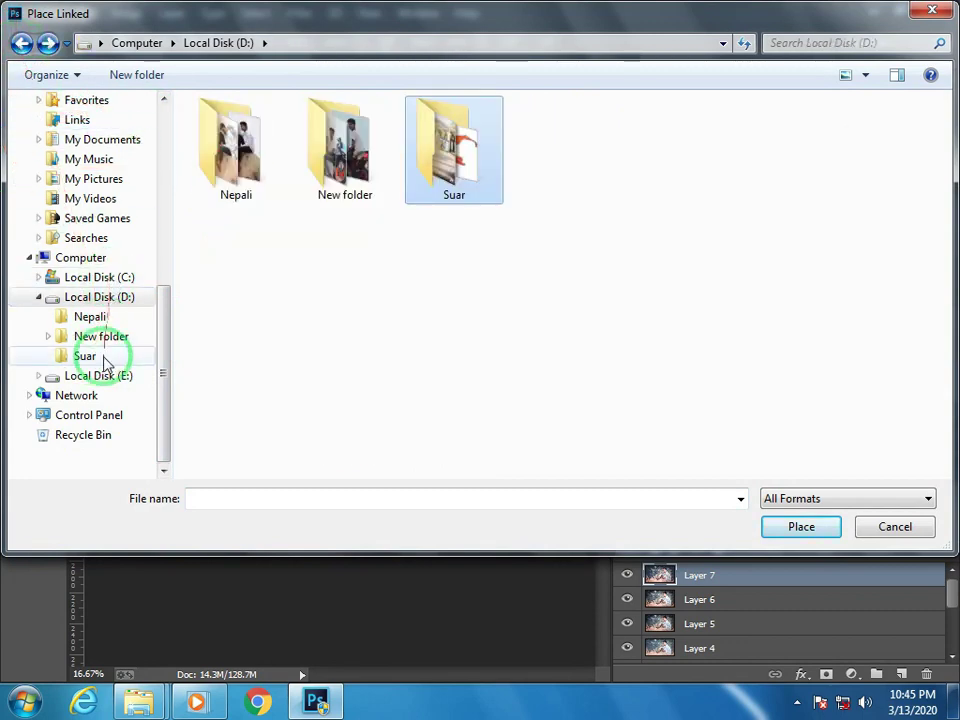
Look through Local Disk (E:), (C:) and (D:) and My Documents for the file to place
{"action": "left_click", "coordinate": [107, 377]}
{"action": "double_click", "coordinate": [252, 175]}
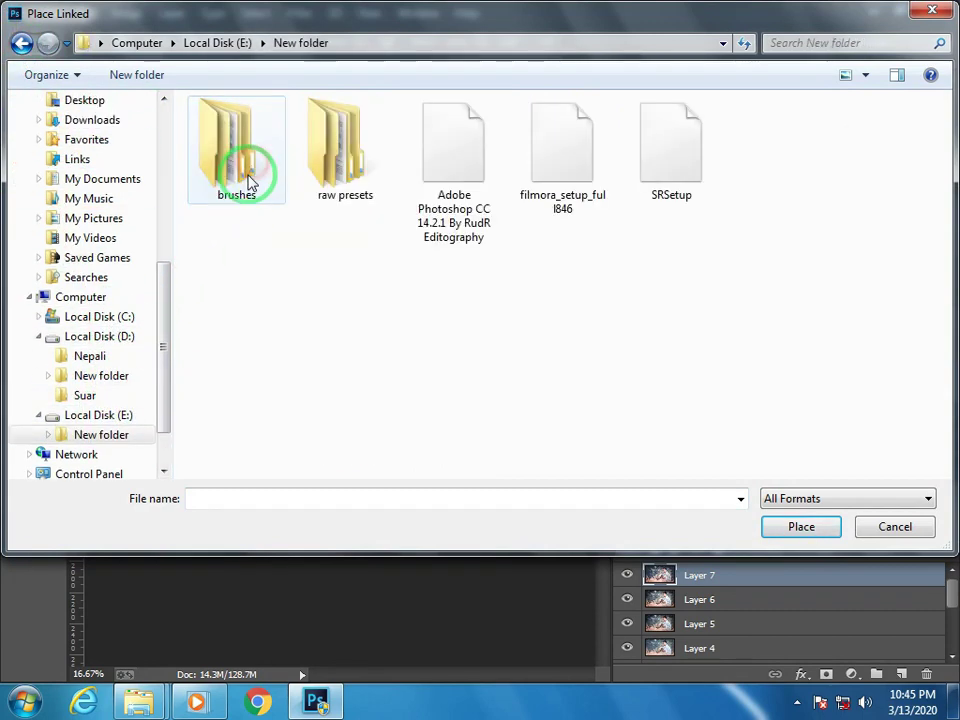
{"action": "left_click", "coordinate": [108, 298]}
{"action": "left_click", "coordinate": [103, 318]}
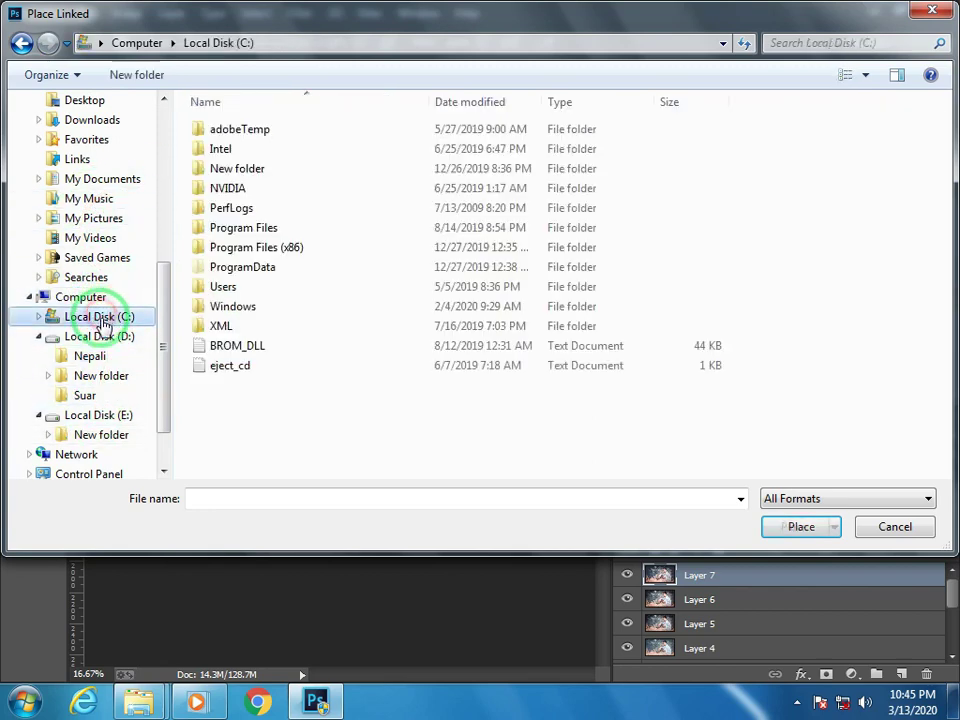
{"action": "left_click", "coordinate": [104, 338]}
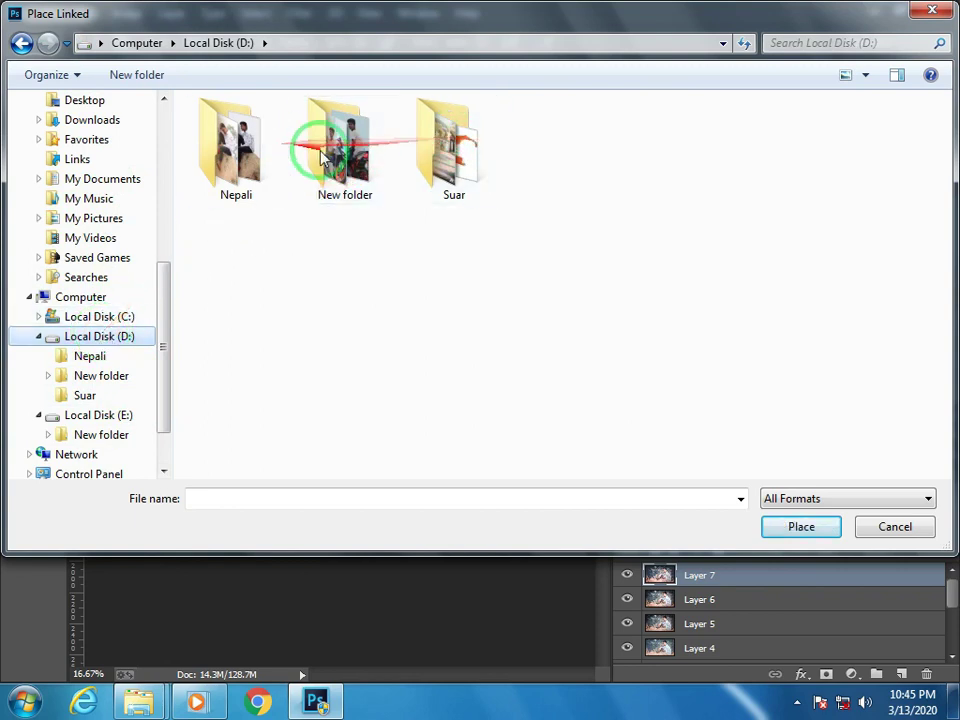
{"action": "left_click_drag", "start_coordinate": [165, 290], "coordinate": [160, 240]}
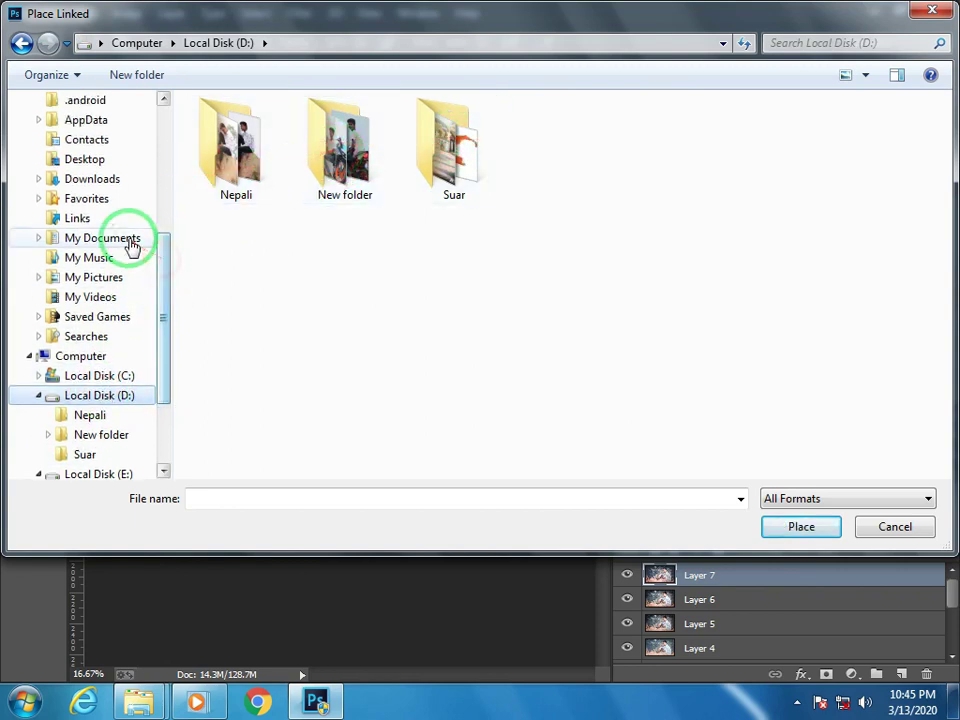
{"action": "left_click", "coordinate": [128, 240]}
Place the linked file high_quality_lens_flares_in_png_05_by_genivaldosouza_d9ztl6e from the Downloads folder
{"action": "left_click", "coordinate": [98, 179]}
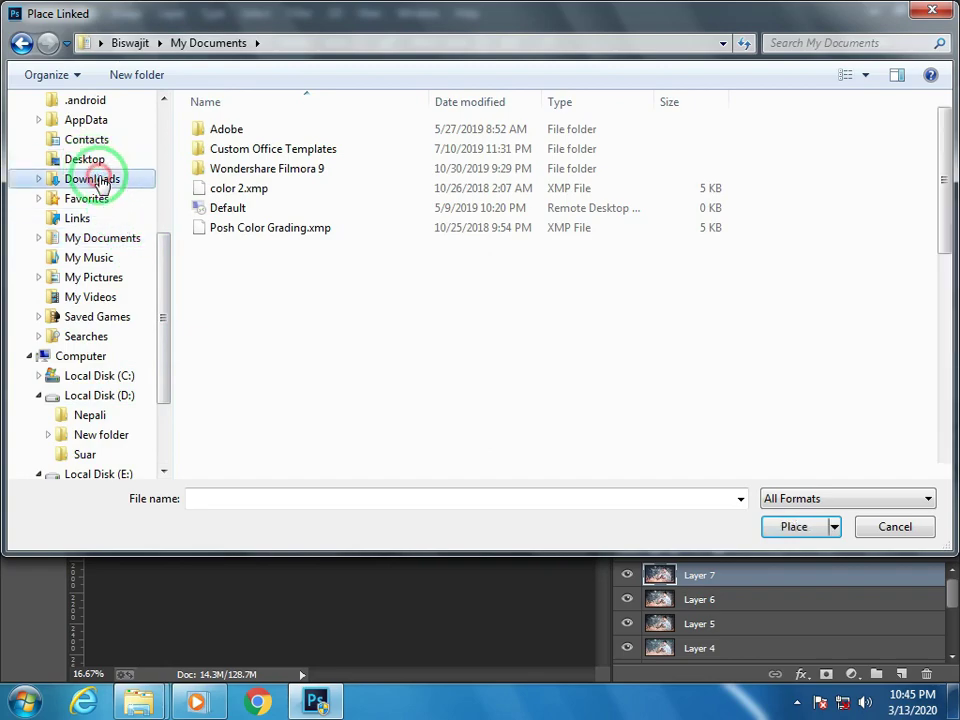
{"action": "left_click_drag", "start_coordinate": [936, 163], "coordinate": [859, 257]}
{"action": "left_click", "coordinate": [859, 257]}
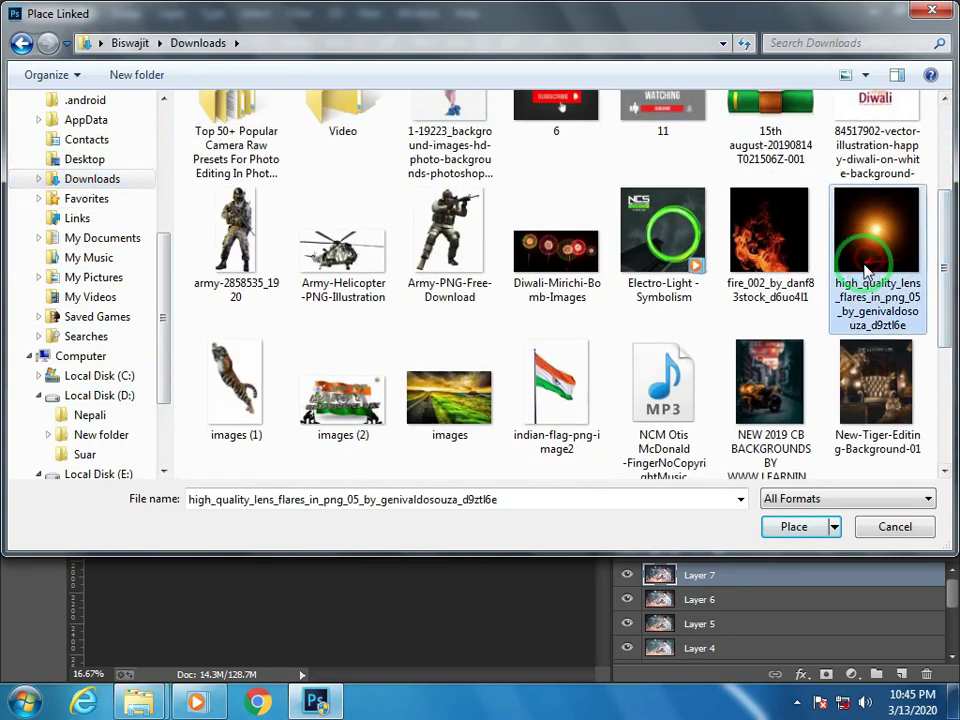
{"action": "left_click", "coordinate": [794, 527]}
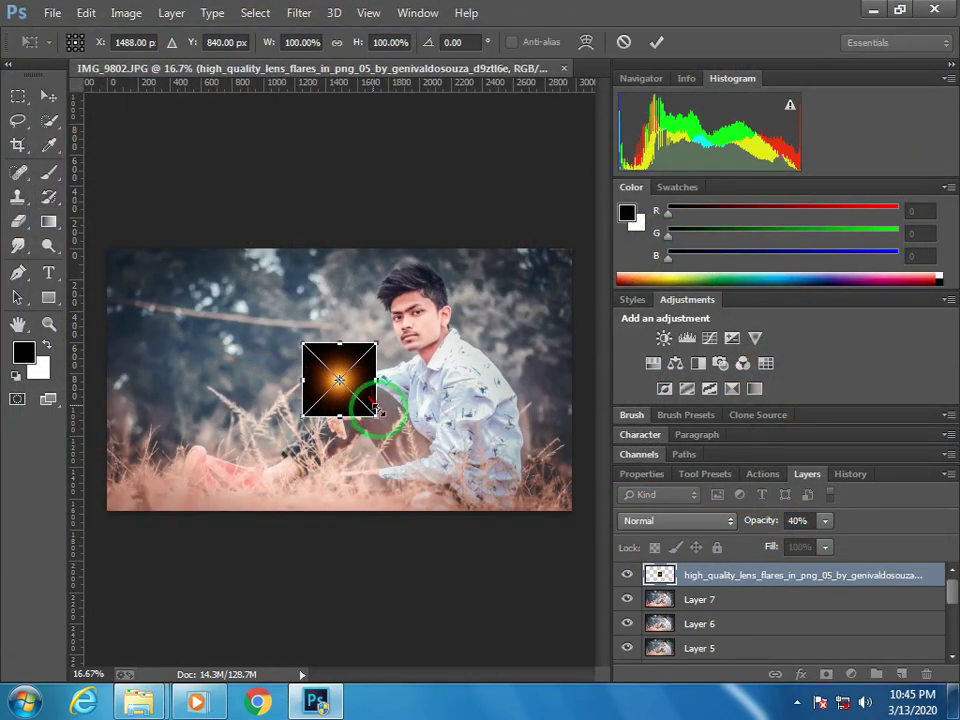
Enlarge the placed lens flare to about 381% width and 285% height over the man and set its blend mode to Screen
{"action": "left_click_drag", "start_coordinate": [376, 413], "coordinate": [563, 520]}
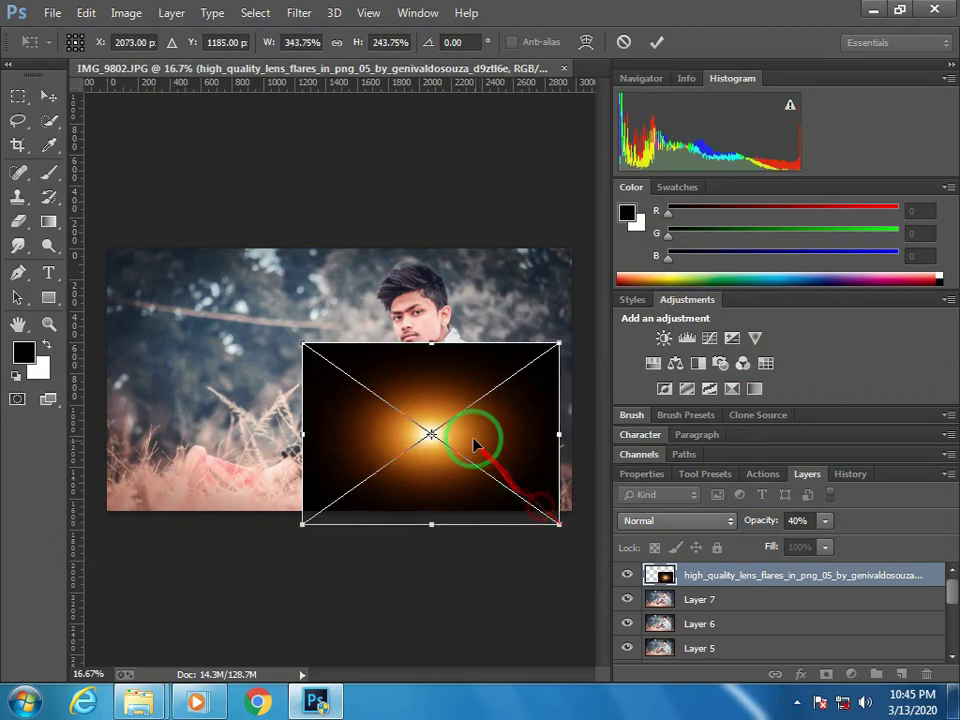
{"action": "left_click_drag", "start_coordinate": [476, 437], "coordinate": [456, 368]}
{"action": "left_click_drag", "start_coordinate": [543, 440], "coordinate": [571, 471]}
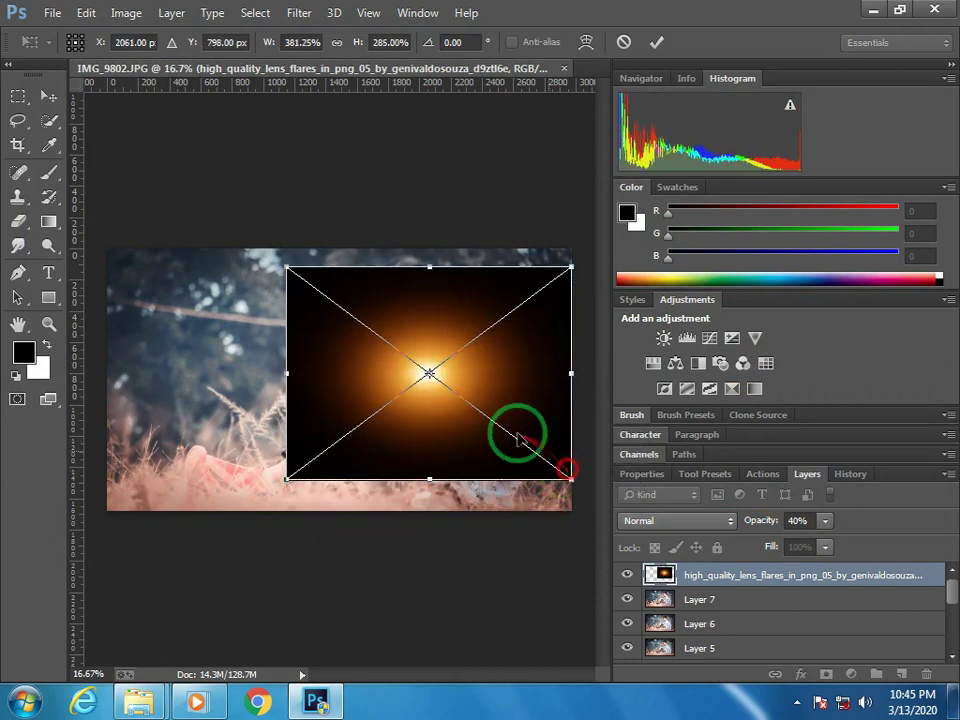
{"action": "left_click_drag", "start_coordinate": [496, 415], "coordinate": [460, 406]}
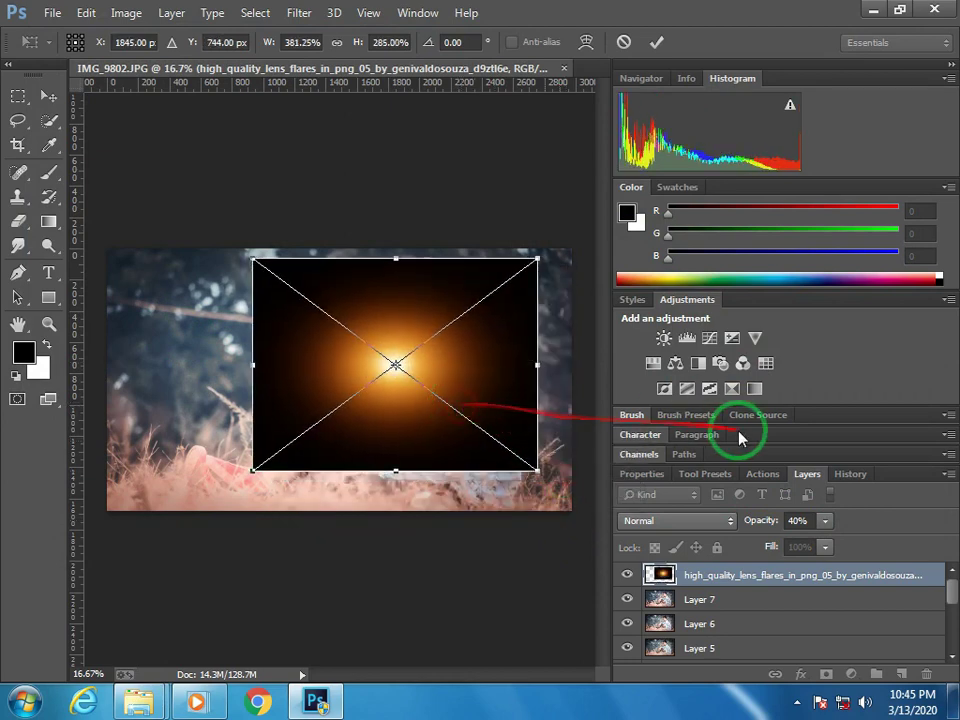
{"action": "left_click", "coordinate": [690, 525]}
{"action": "left_click", "coordinate": [671, 188]}
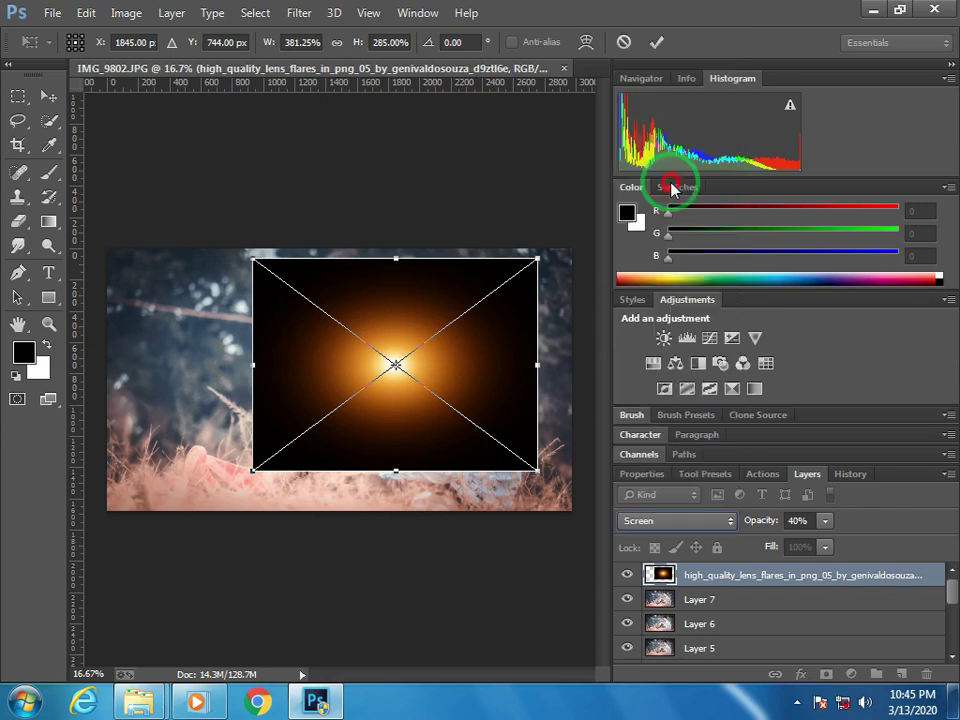
Reshape the flare to about 337.5% by 372.5% behind the man's shoulder, commit it and lower its layer opacity to 30%
{"action": "left_click_drag", "start_coordinate": [458, 354], "coordinate": [550, 313]}
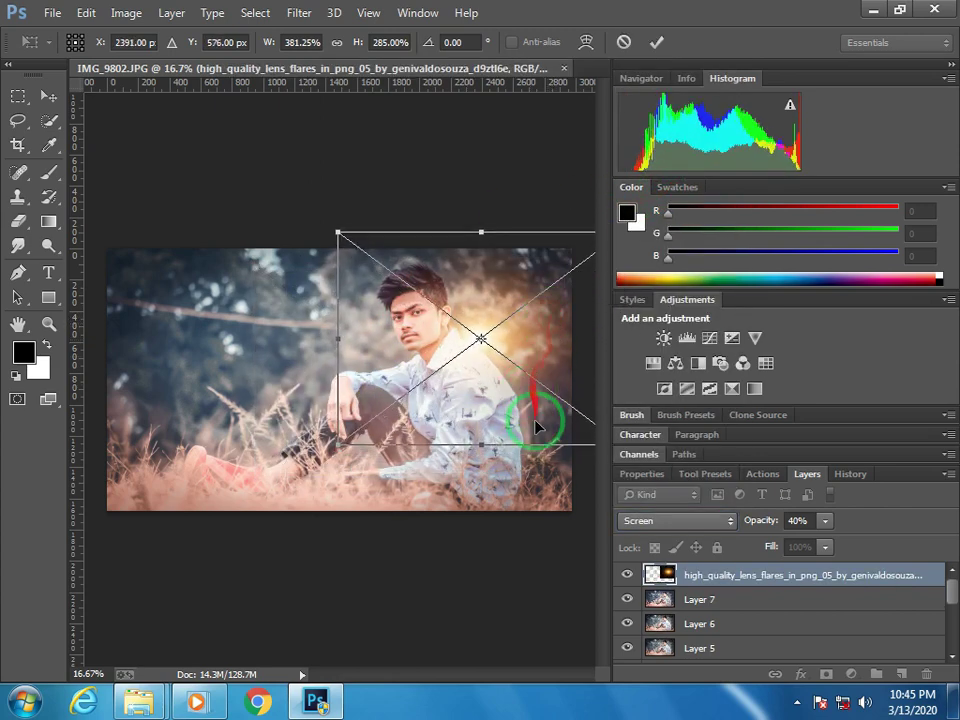
{"action": "left_click_drag", "start_coordinate": [338, 449], "coordinate": [400, 505]}
{"action": "left_click_drag", "start_coordinate": [476, 390], "coordinate": [467, 418]}
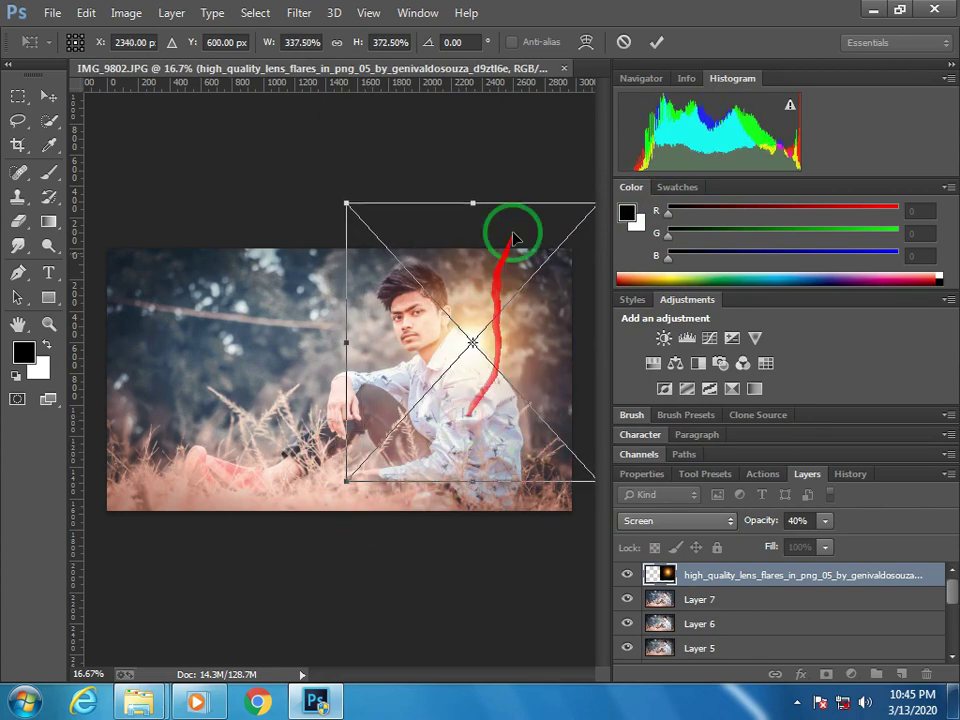
{"action": "left_click", "coordinate": [657, 41]}
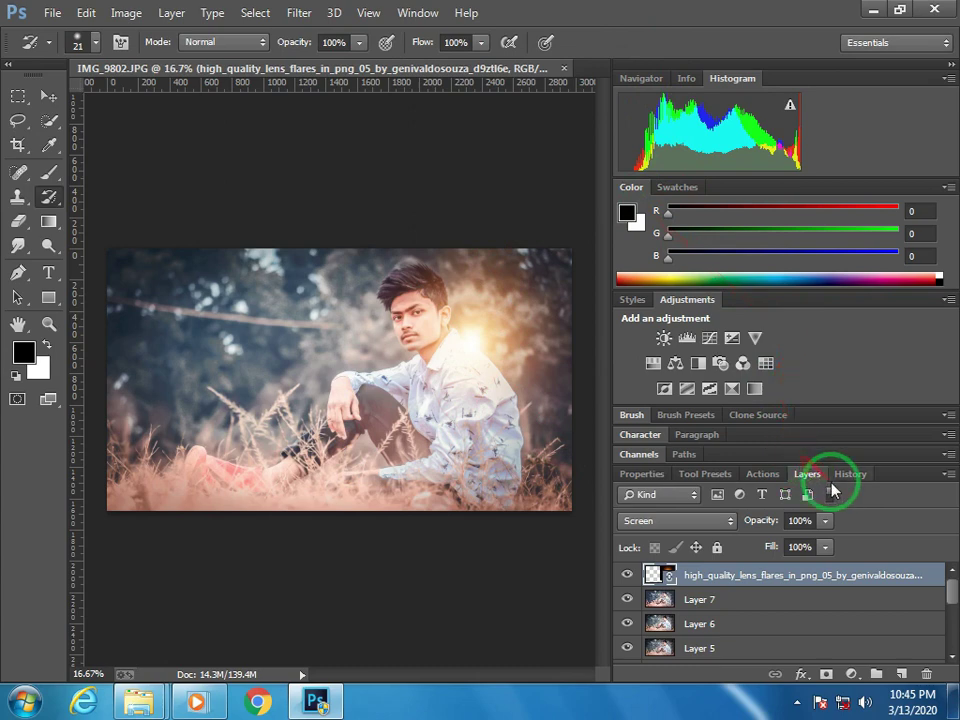
{"action": "left_click", "coordinate": [824, 524]}
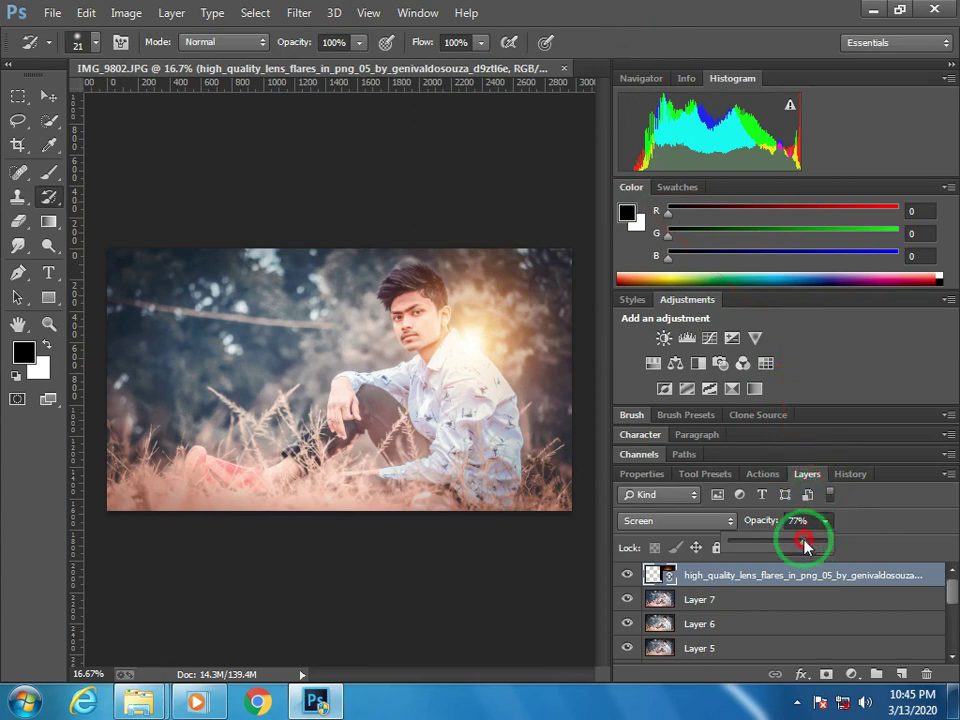
{"action": "left_click_drag", "start_coordinate": [794, 557], "coordinate": [787, 557]}
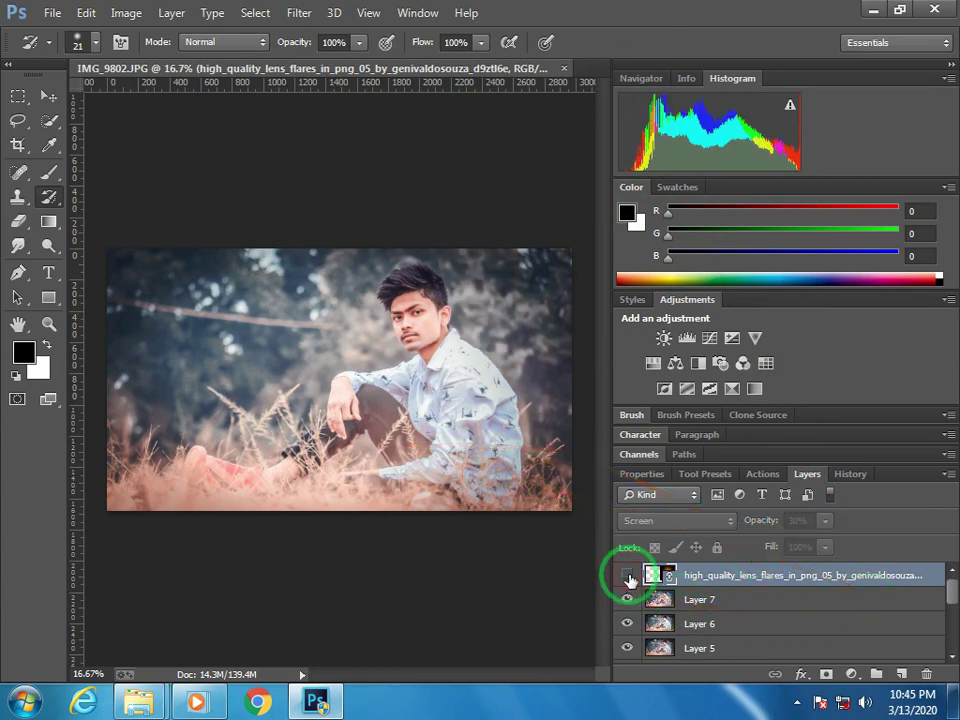
Flatten the image and convert the locked background into a regular layer
{"action": "right_click", "coordinate": [726, 622]}
{"action": "left_click", "coordinate": [634, 507]}
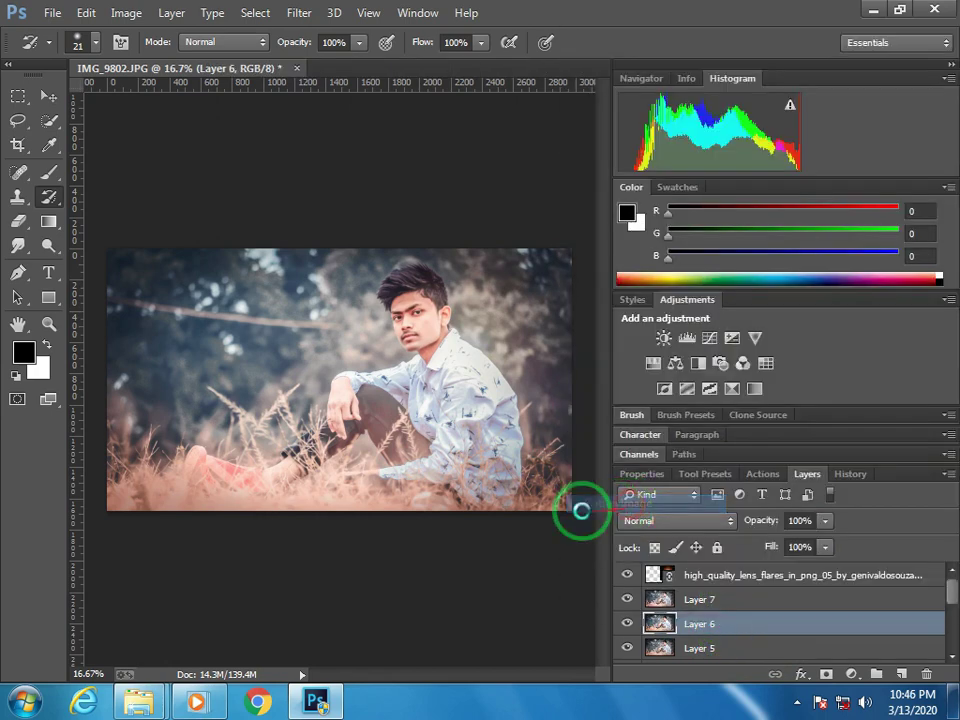
{"action": "left_click", "coordinate": [926, 572]}
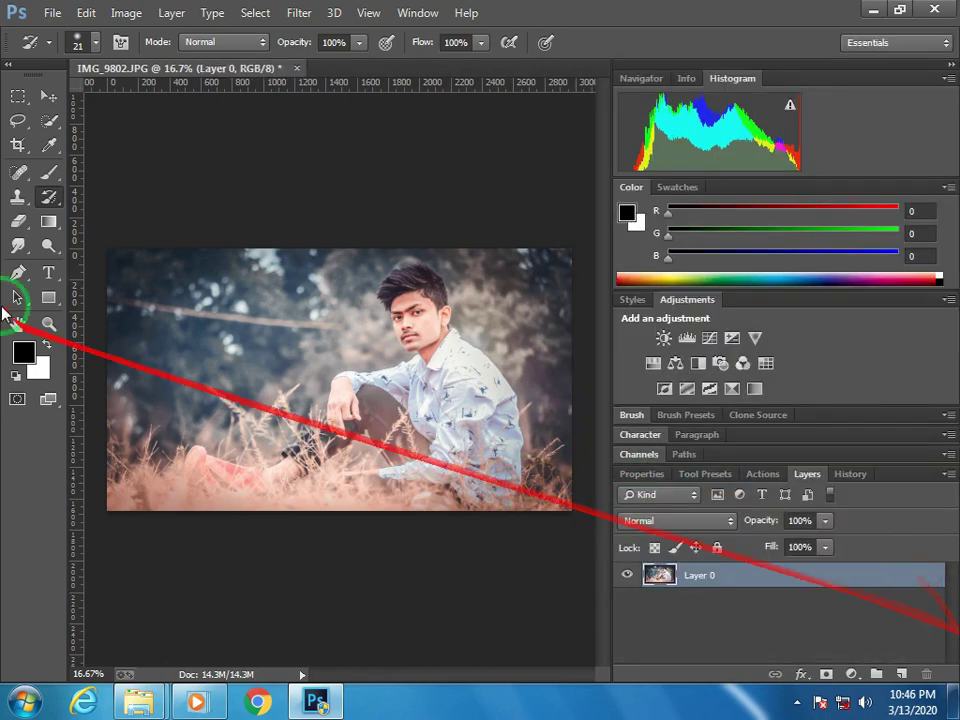
Add an Inner Glow to Layer 0 with 100% opacity, 100% choke and a size of 9 px as a border
{"action": "double_click", "coordinate": [657, 578]}
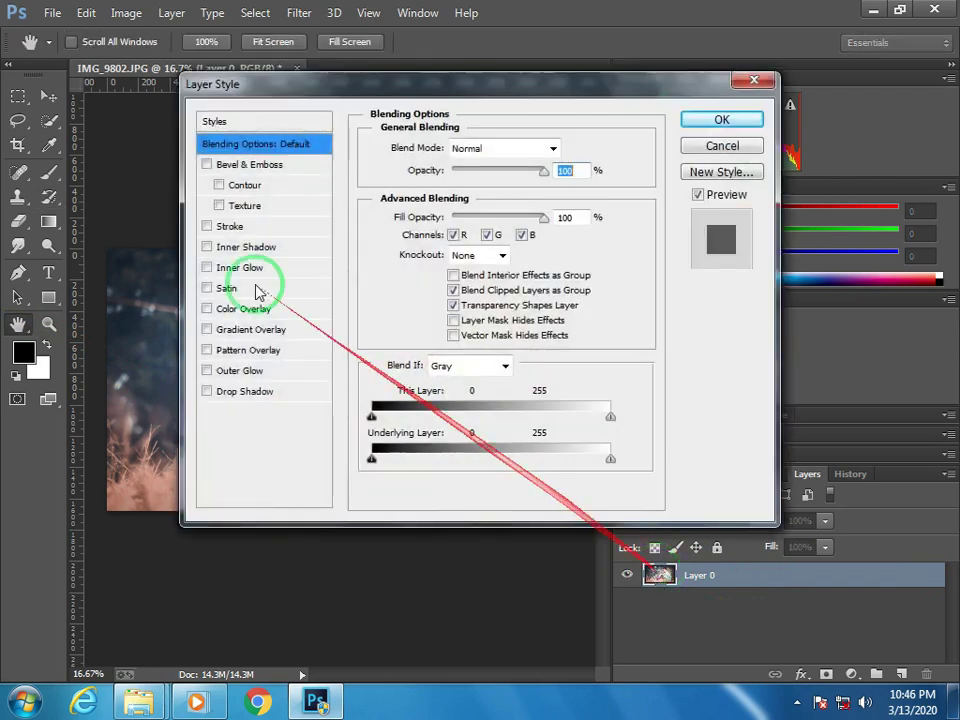
{"action": "left_click", "coordinate": [234, 267]}
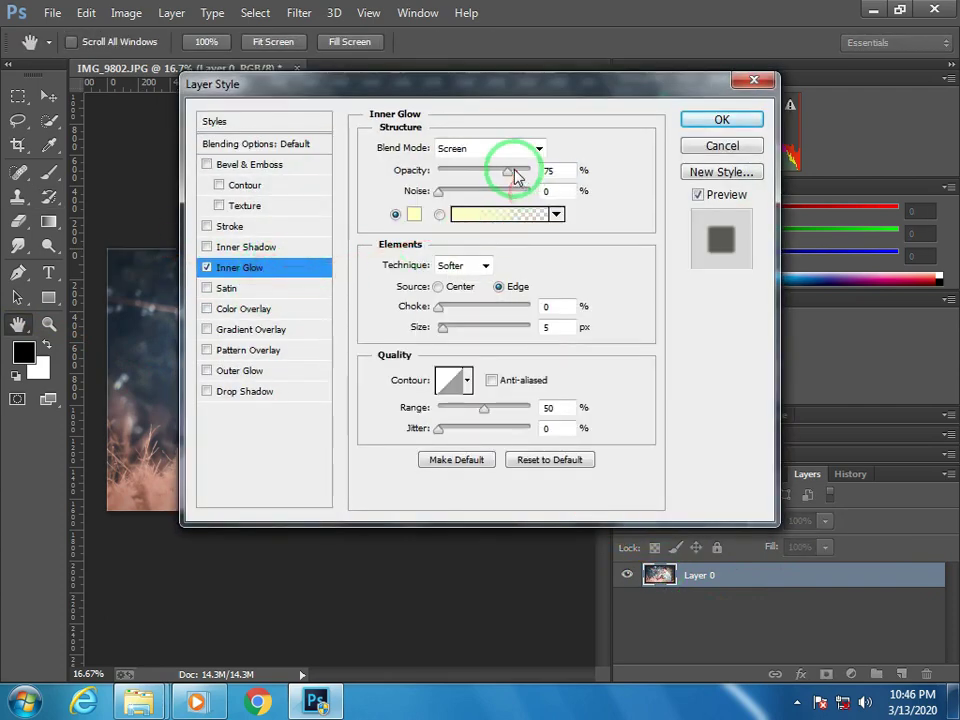
{"action": "left_click_drag", "start_coordinate": [508, 172], "coordinate": [585, 182]}
{"action": "left_click_drag", "start_coordinate": [440, 306], "coordinate": [550, 322]}
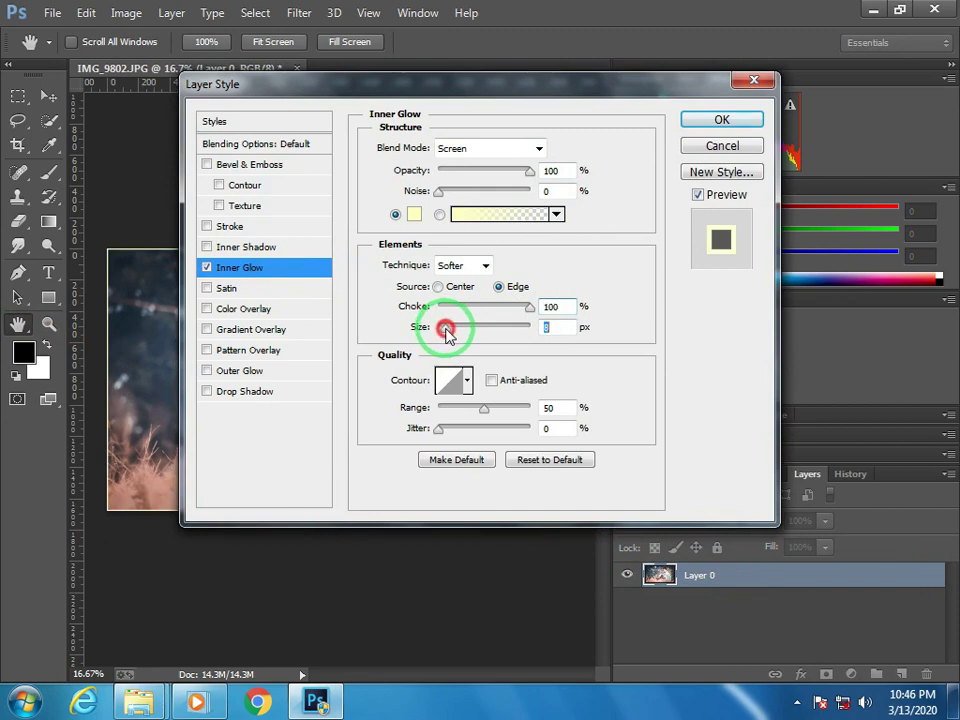
{"action": "left_click", "coordinate": [740, 121]}
{"action": "key", "text": "y"}
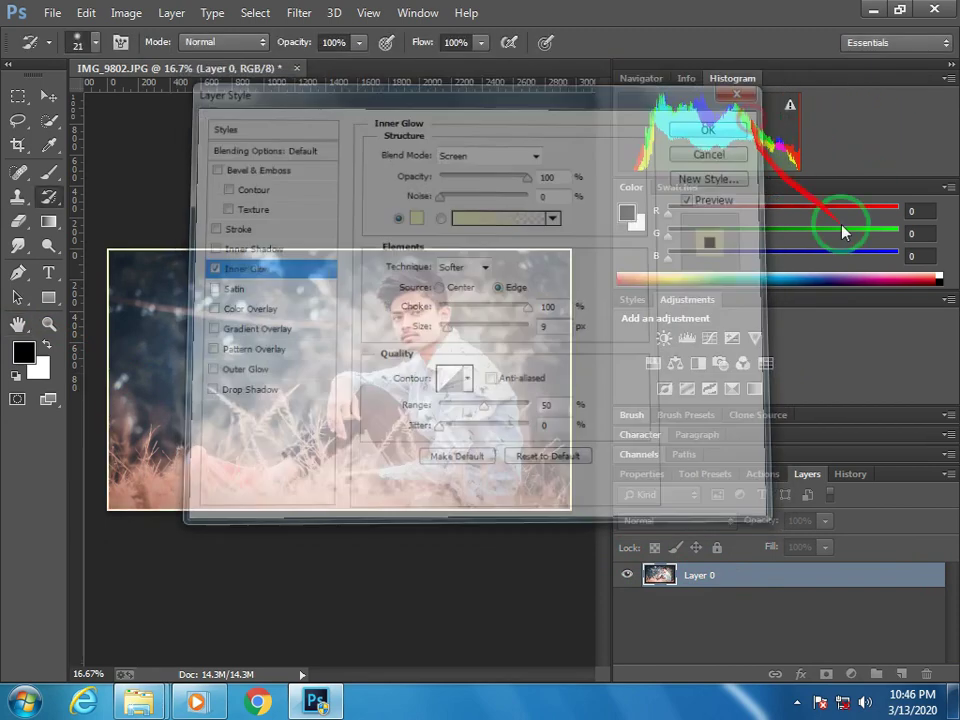
{"action": "left_click", "coordinate": [799, 702]}
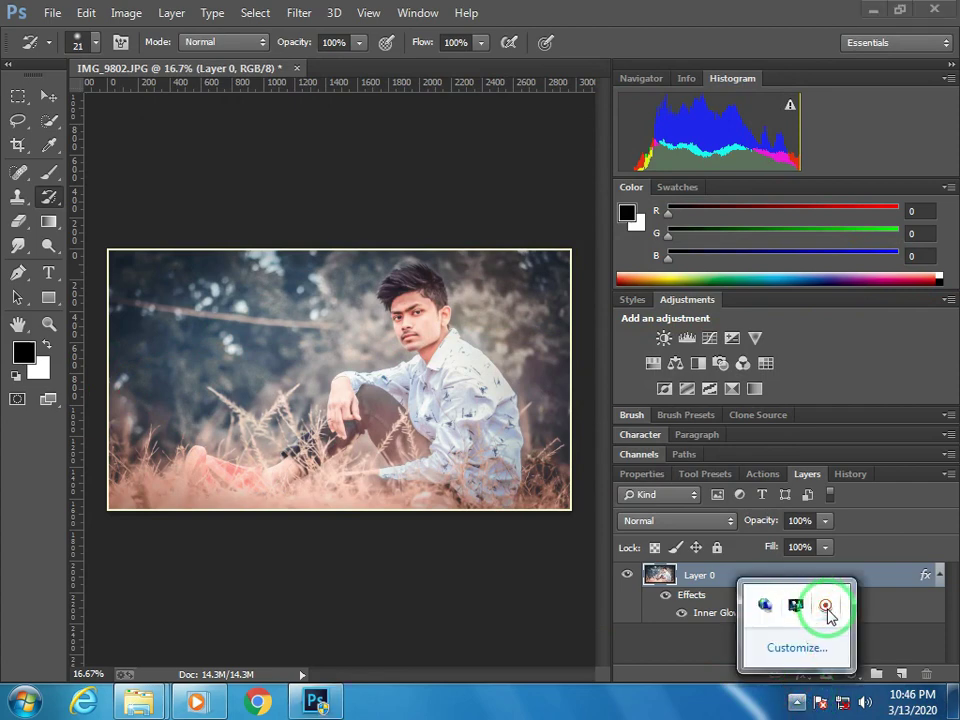
{"action": "left_click", "coordinate": [826, 607]}
{"action": "left_click", "coordinate": [647, 482]}
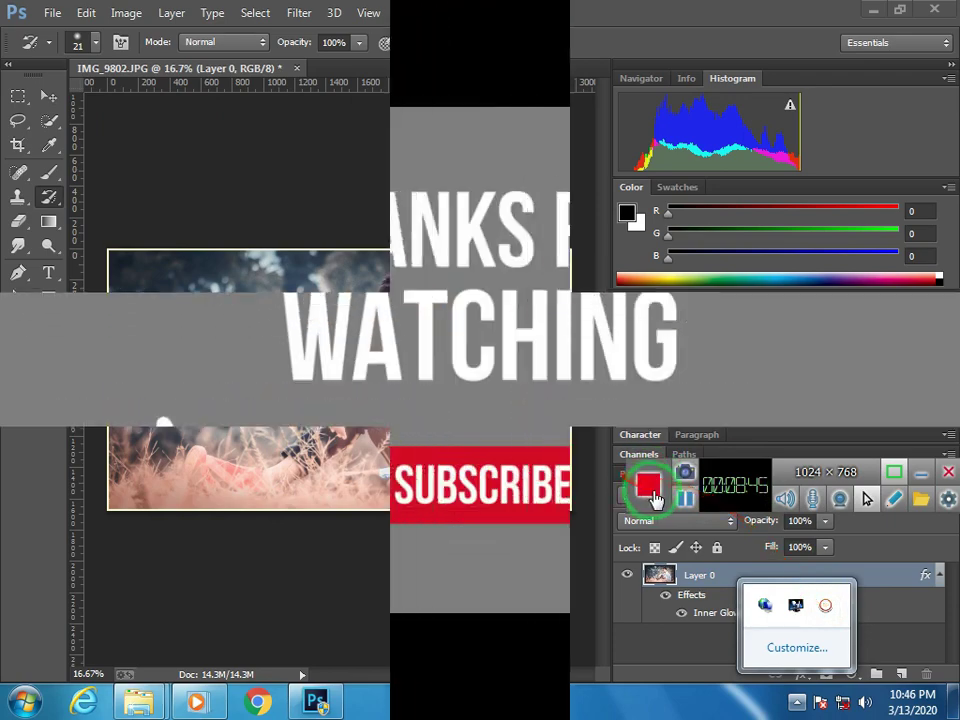